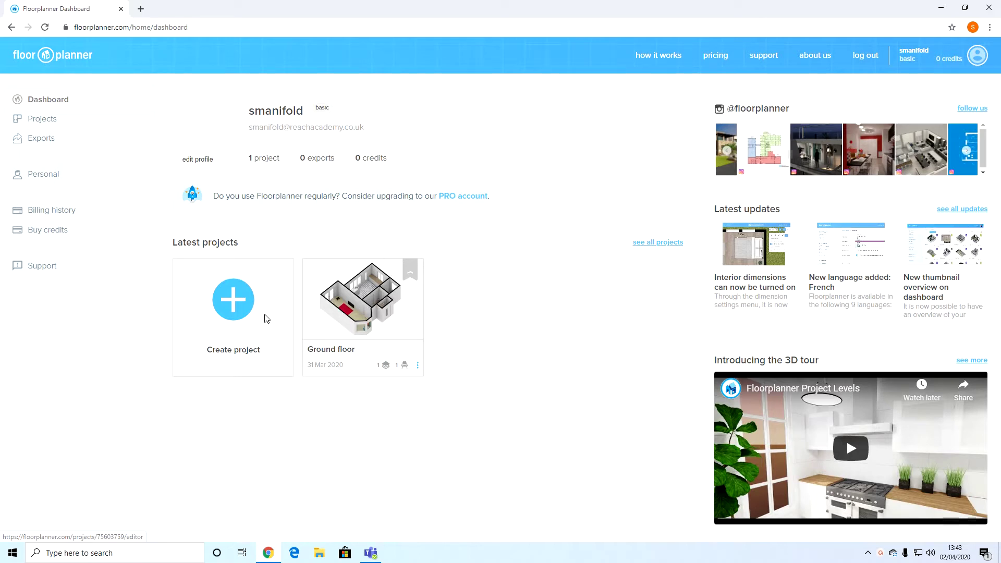
Open the Ground floor project and orbit around the kitchen, living room and bay window before returning to 2D.
{"action": "left_click", "coordinate": [397, 298]}
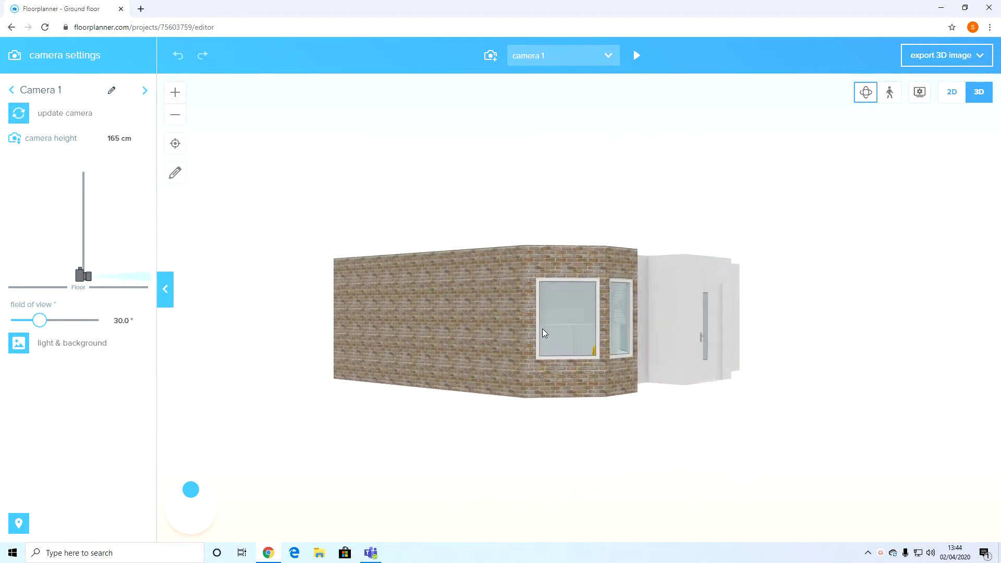
{"action": "left_click_drag", "start_coordinate": [575, 399], "coordinate": [678, 190]}
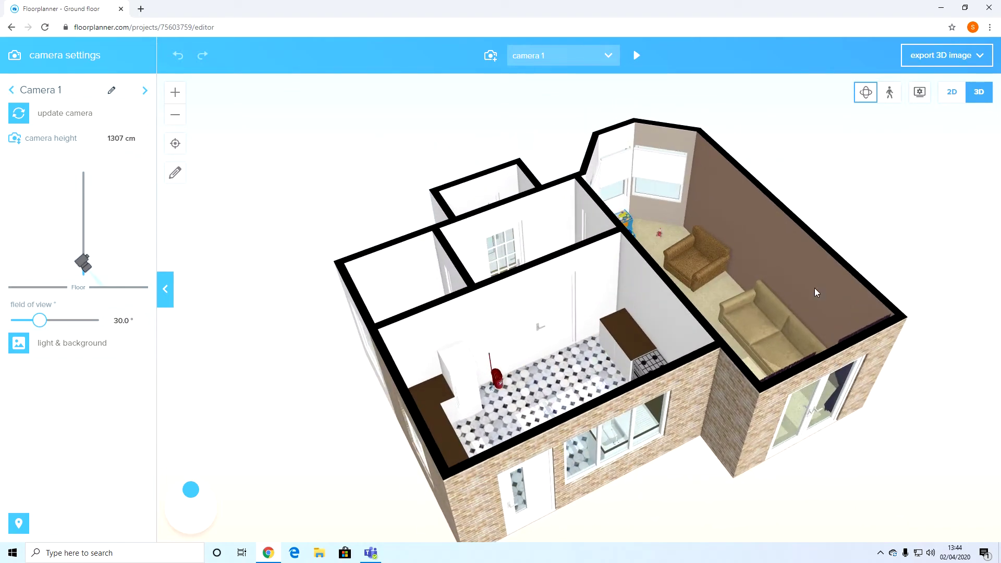
{"action": "left_click_drag", "start_coordinate": [699, 334], "coordinate": [338, 239]}
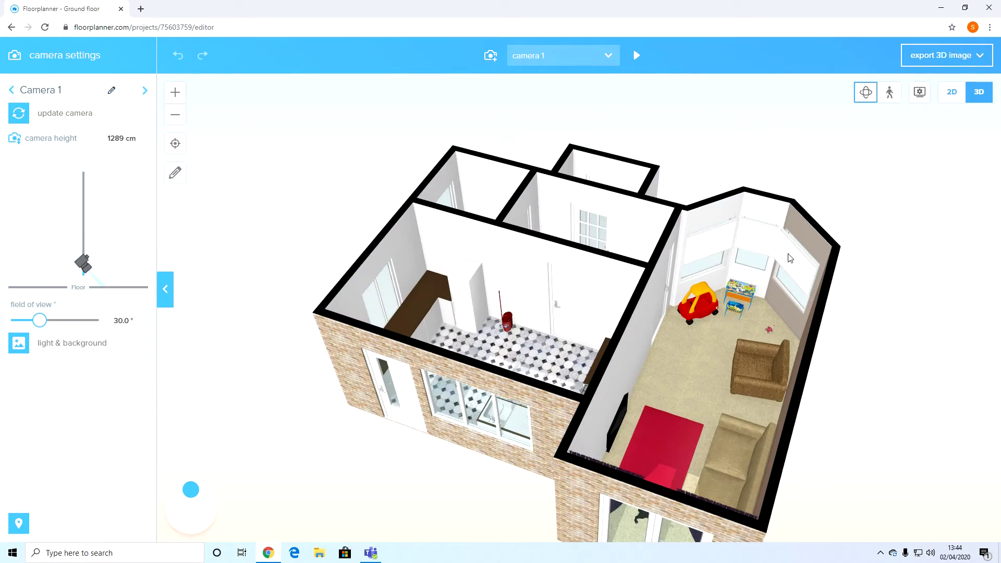
{"action": "left_click_drag", "start_coordinate": [788, 394], "coordinate": [623, 438]}
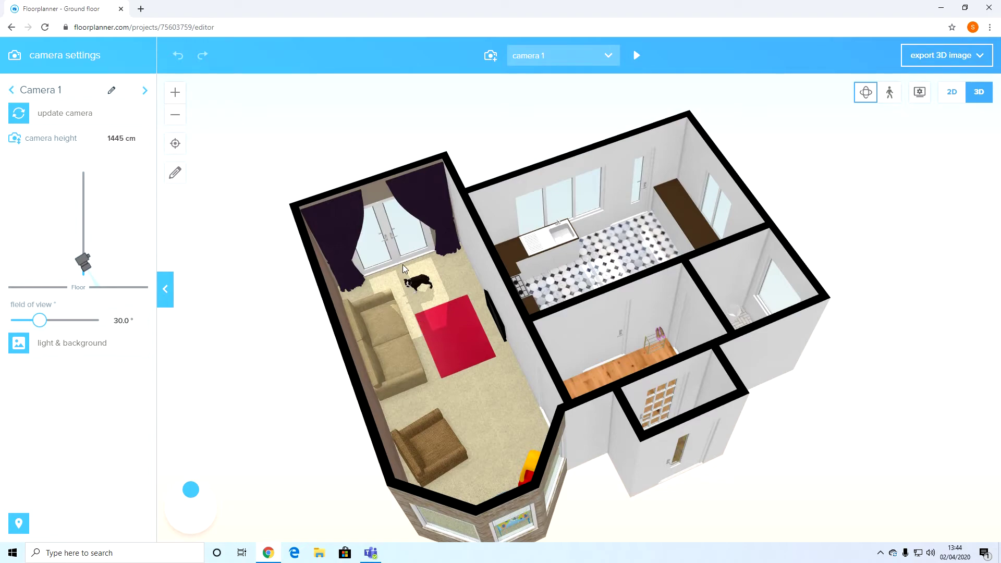
{"action": "left_click_drag", "start_coordinate": [462, 386], "coordinate": [465, 355]}
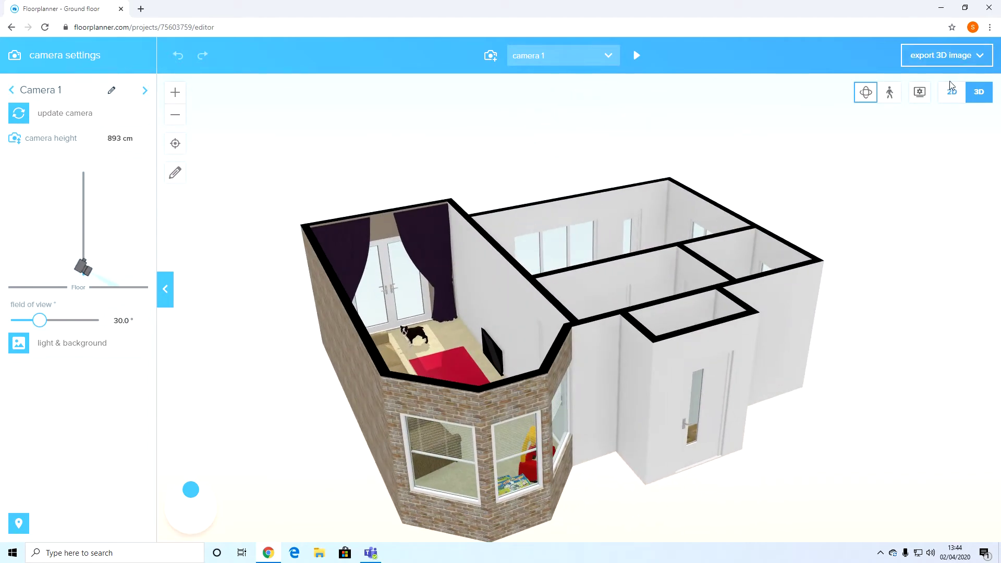
{"action": "left_click", "coordinate": [946, 97]}
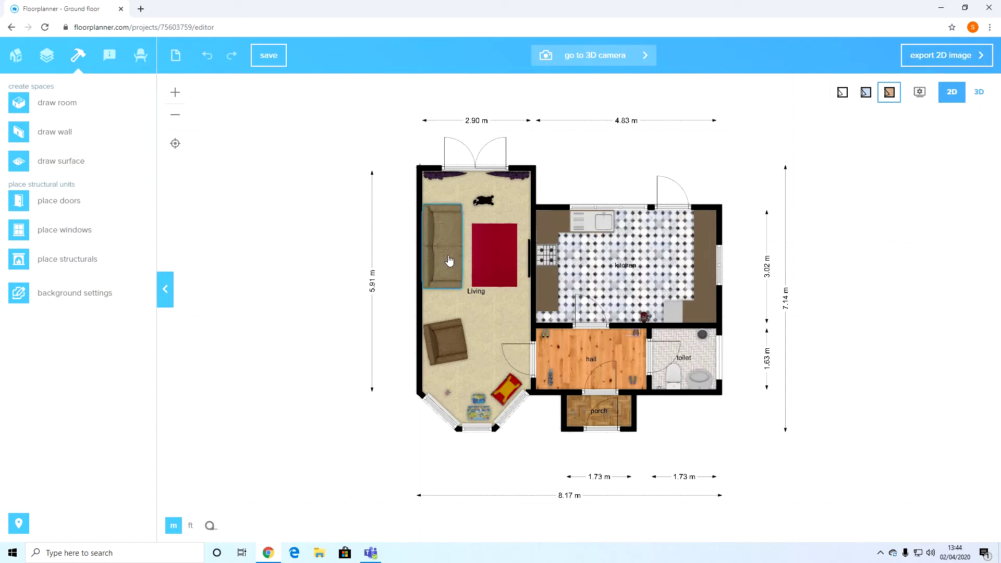
Delete the curtain from the living room's top wall.
{"action": "left_click", "coordinate": [504, 178]}
{"action": "left_click_drag", "start_coordinate": [505, 175], "coordinate": [446, 175]}
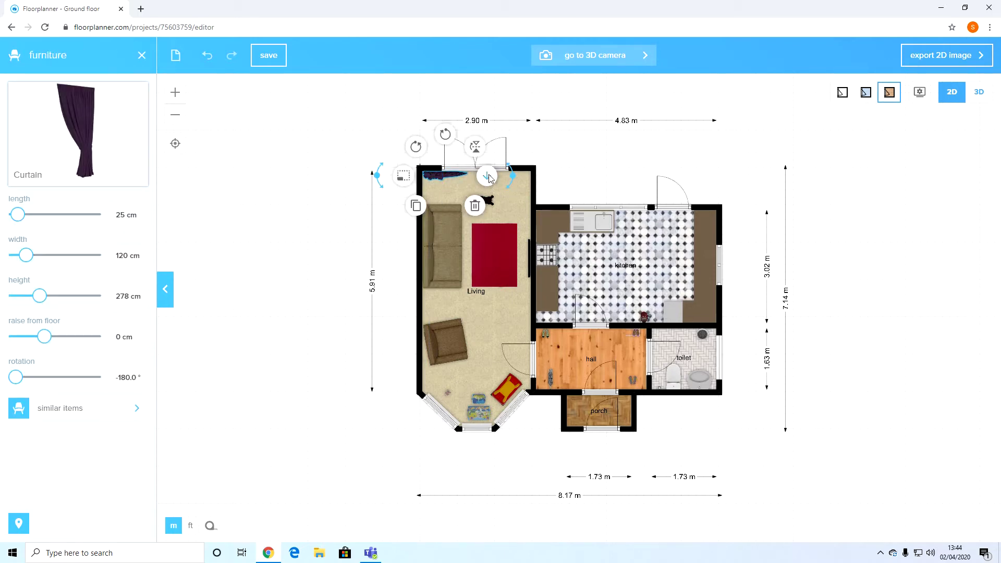
{"action": "left_click", "coordinate": [474, 211]}
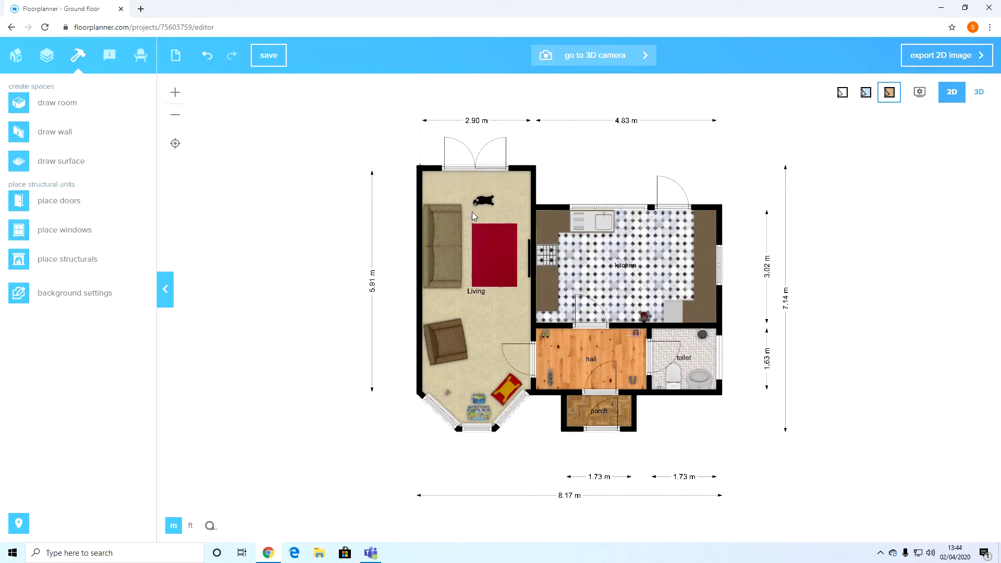
Delete the slatted blinds on the left, bottom and right bay-window walls.
{"action": "left_click", "coordinate": [444, 412]}
{"action": "left_click", "coordinate": [475, 440]}
{"action": "left_click", "coordinate": [476, 426]}
{"action": "left_click", "coordinate": [504, 454]}
{"action": "left_click", "coordinate": [509, 409]}
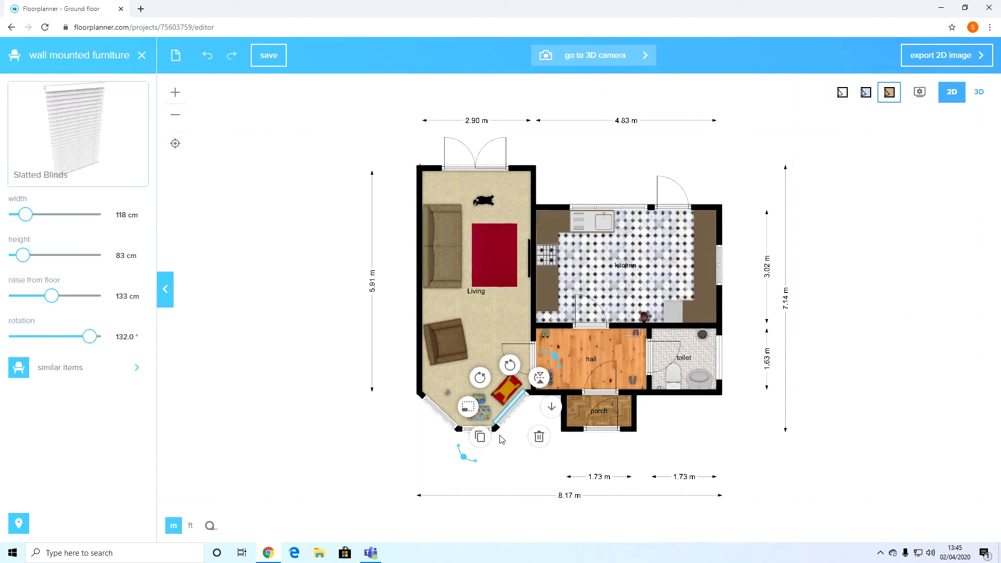
{"action": "left_click", "coordinate": [540, 436]}
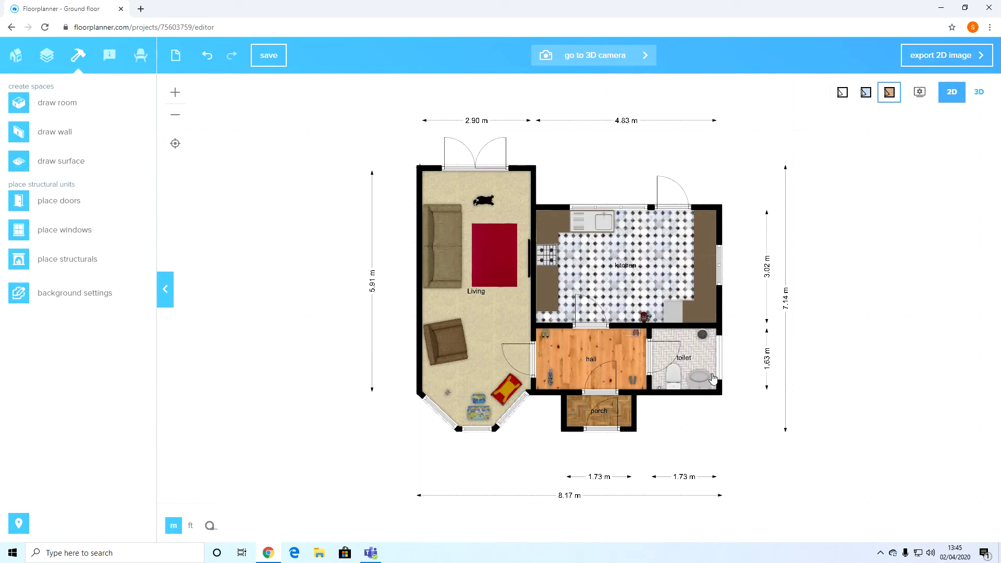
{"action": "left_click", "coordinate": [979, 92]}
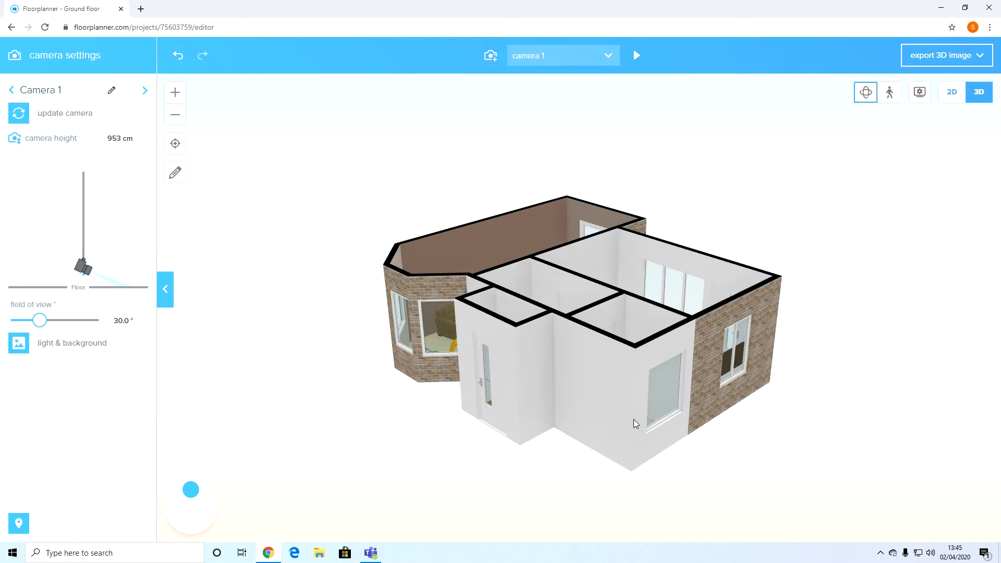
Orbit the house exterior from a low front view and a raised corner view.
{"action": "left_click_drag", "start_coordinate": [636, 423], "coordinate": [694, 410]}
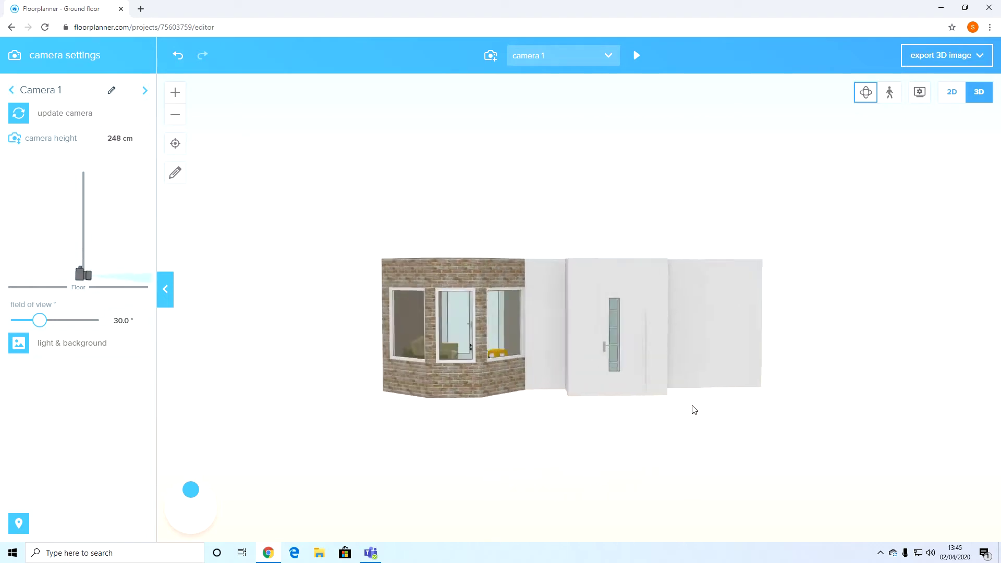
{"action": "left_click", "coordinate": [953, 97]}
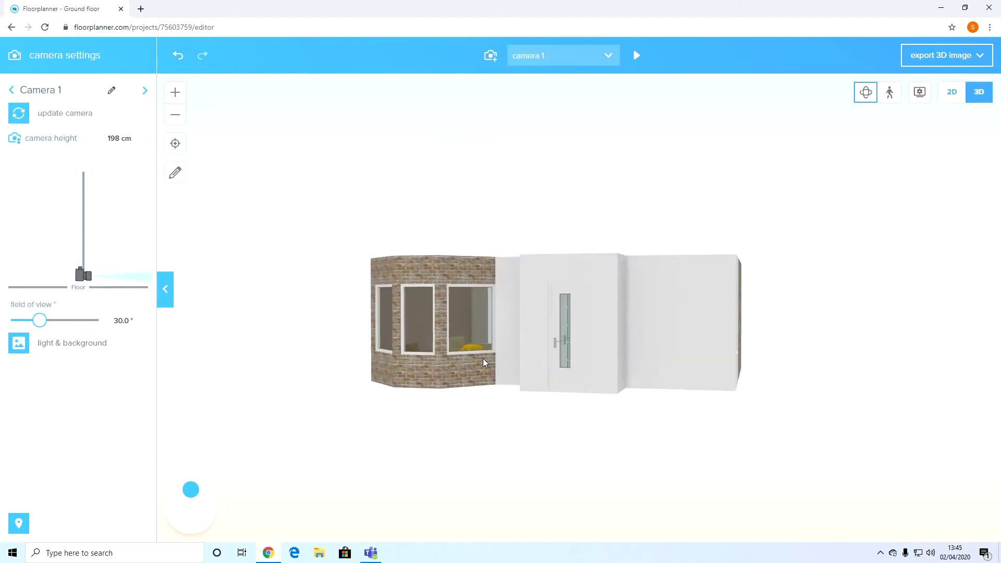
{"action": "left_click_drag", "start_coordinate": [734, 314], "coordinate": [688, 323]}
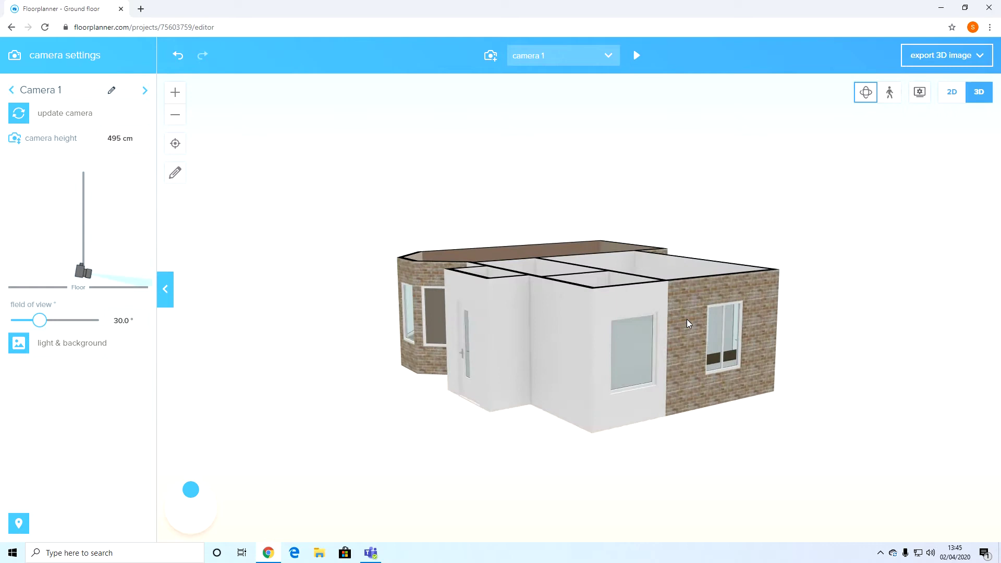
{"action": "left_click_drag", "start_coordinate": [592, 323], "coordinate": [583, 320]}
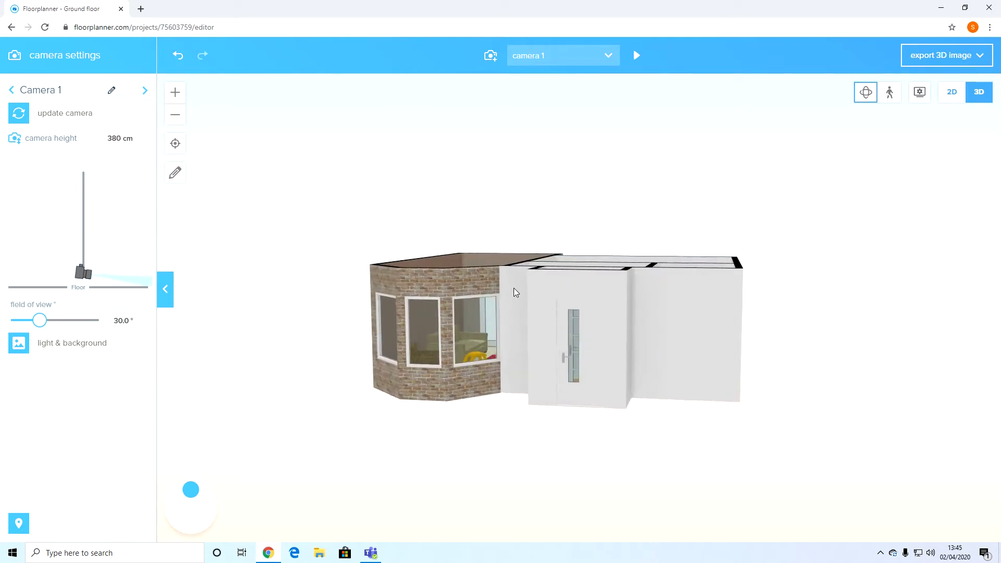
{"action": "left_click", "coordinate": [953, 93]}
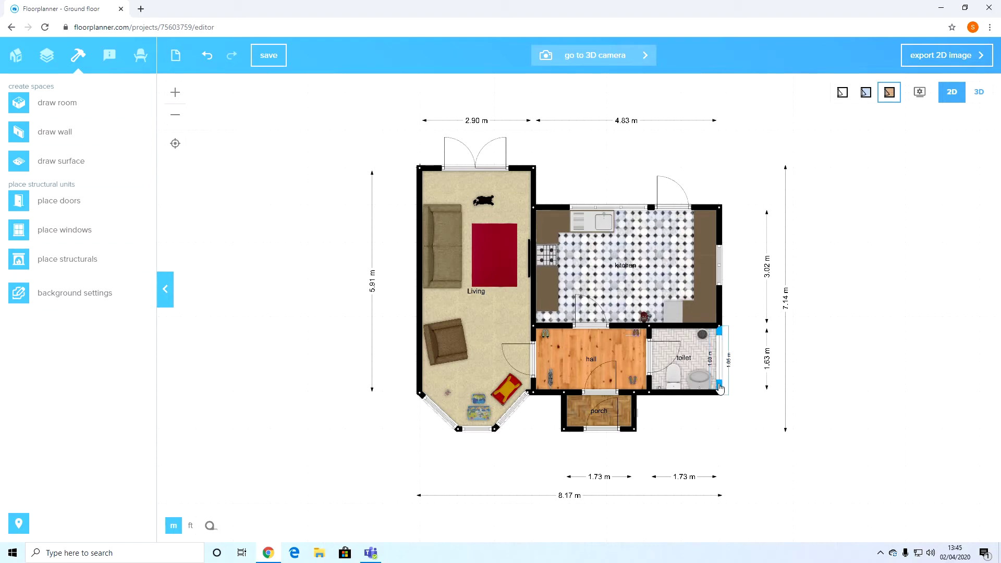
{"action": "left_click", "coordinate": [718, 389]}
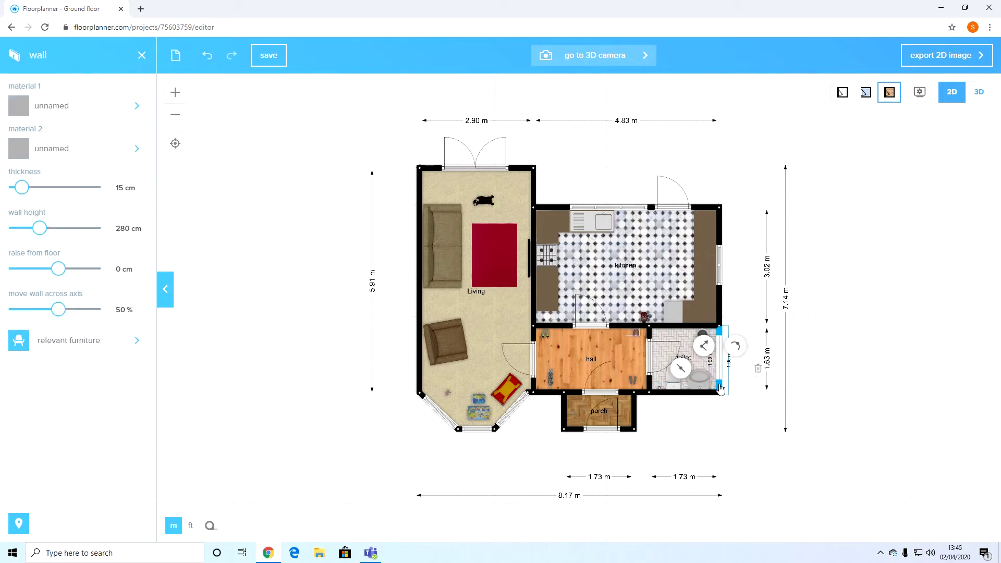
{"action": "scroll", "coordinate": [798, 412], "scroll_direction": "up", "scroll_amount": 3}
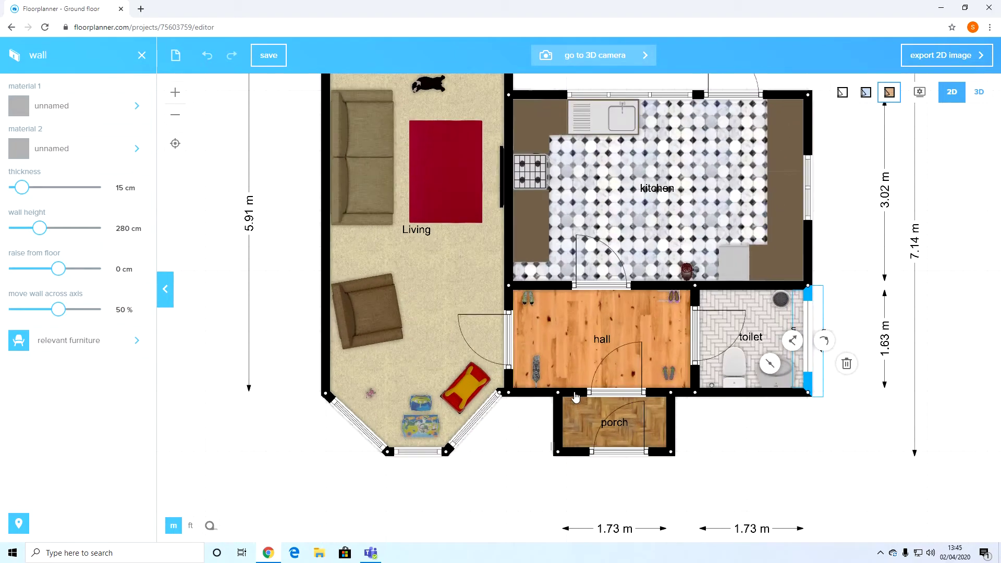
{"action": "left_click", "coordinate": [816, 419]}
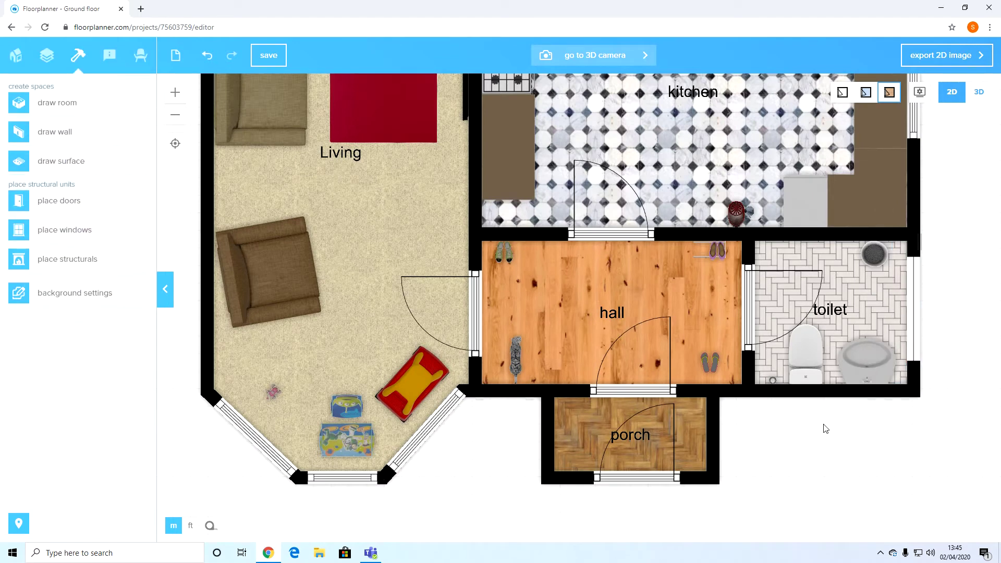
{"action": "left_click", "coordinate": [917, 252]}
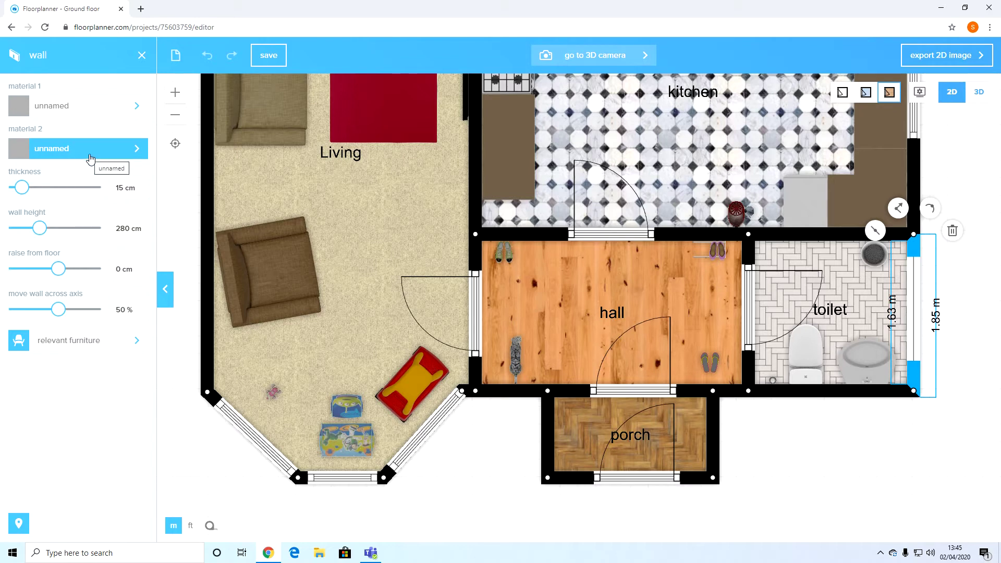
{"action": "left_click", "coordinate": [107, 108]}
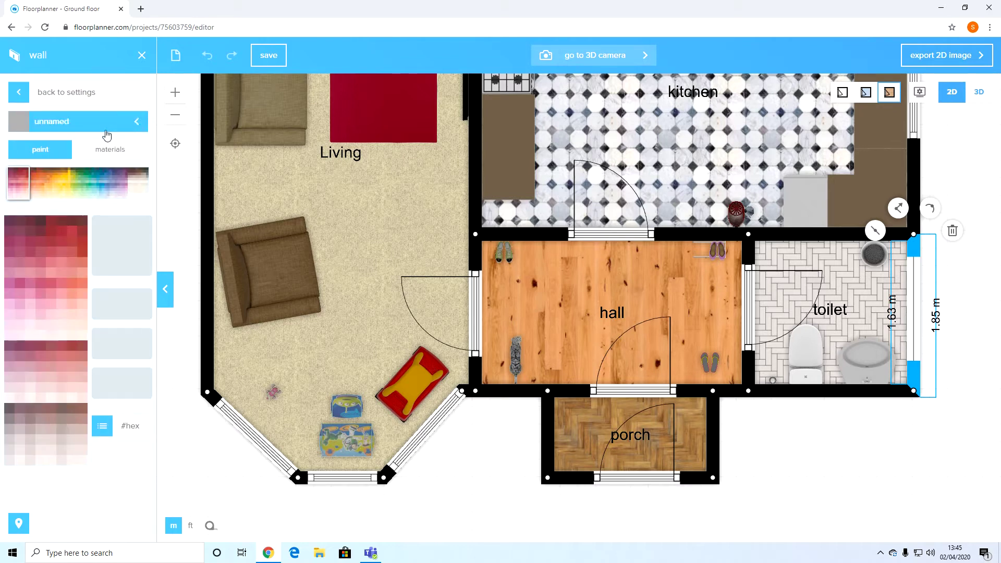
{"action": "left_click", "coordinate": [110, 150]}
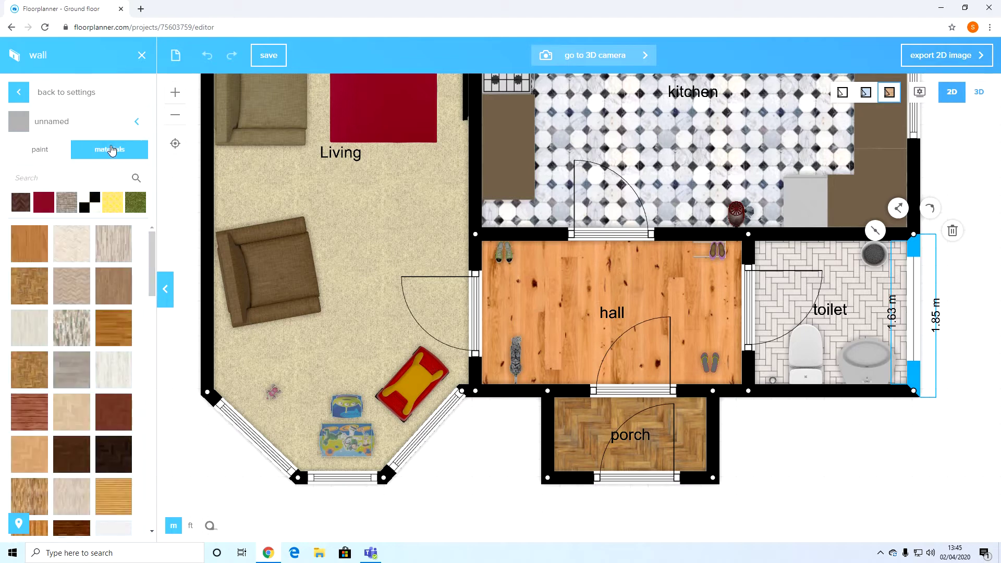
{"action": "left_click", "coordinate": [98, 177]}
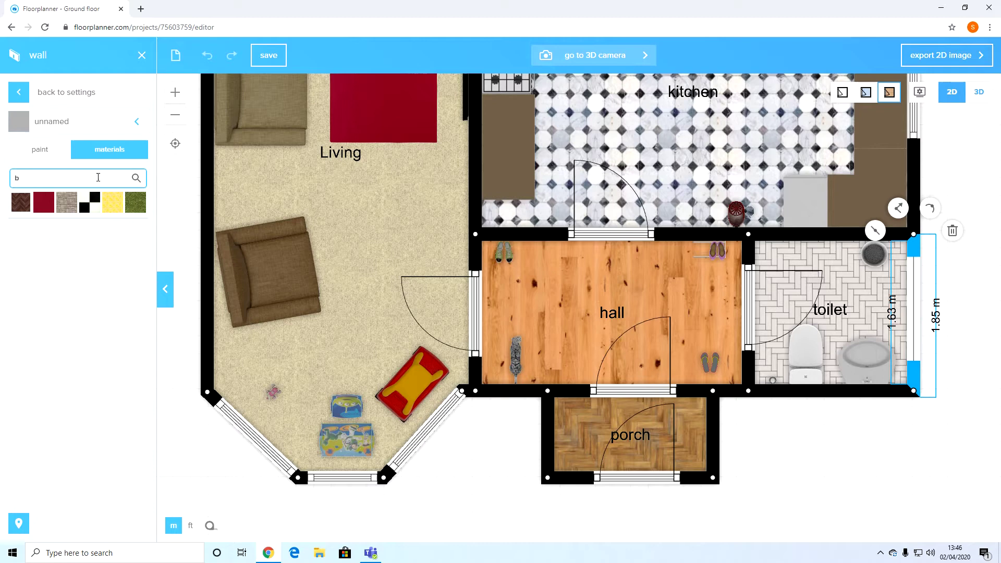
{"action": "type", "text": "brickwork"}
{"action": "key", "text": "Return"}
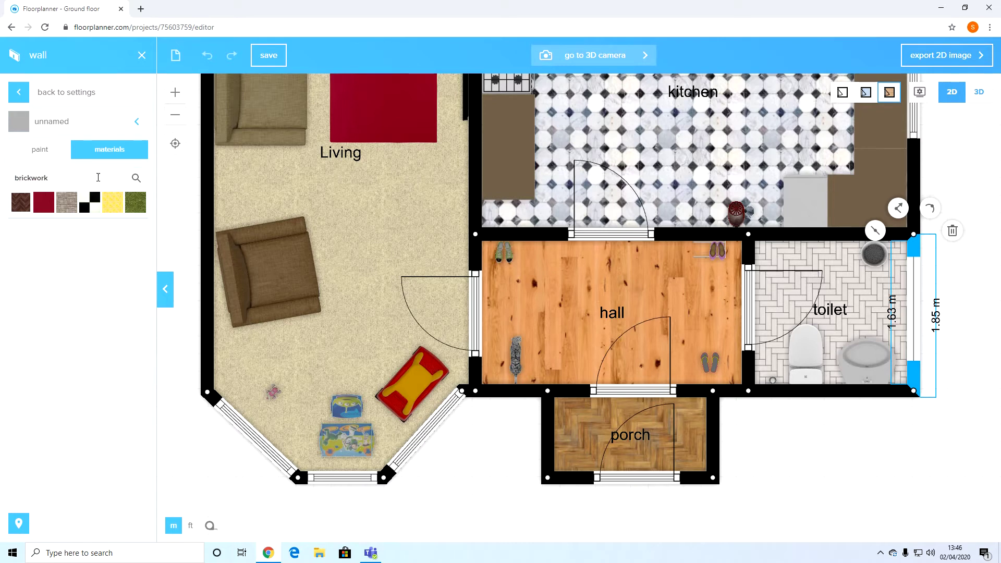
{"action": "left_click", "coordinate": [134, 182]}
{"action": "key", "text": "BackSpace"}
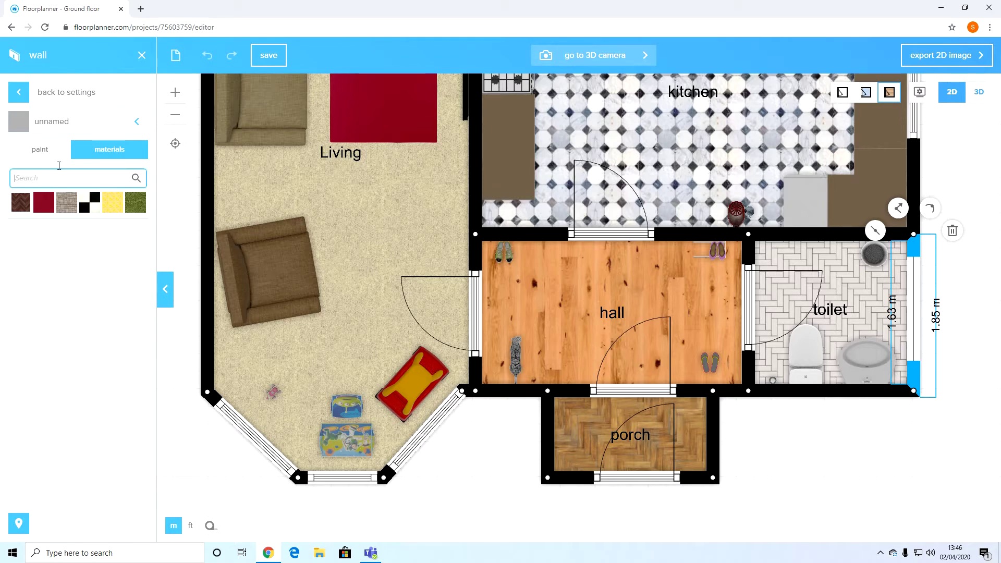
{"action": "left_click", "coordinate": [82, 206]}
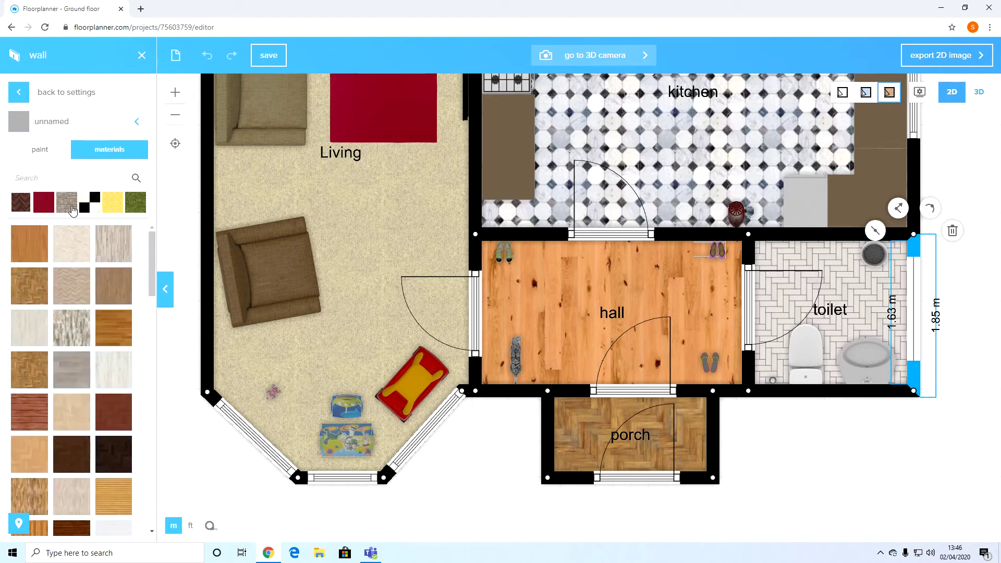
{"action": "mouse_move", "coordinate": [152, 264]}
{"action": "left_mouse_down"}
{"action": "mouse_move", "coordinate": [146, 483]}
{"action": "mouse_move", "coordinate": [148, 263]}
{"action": "left_mouse_up"}
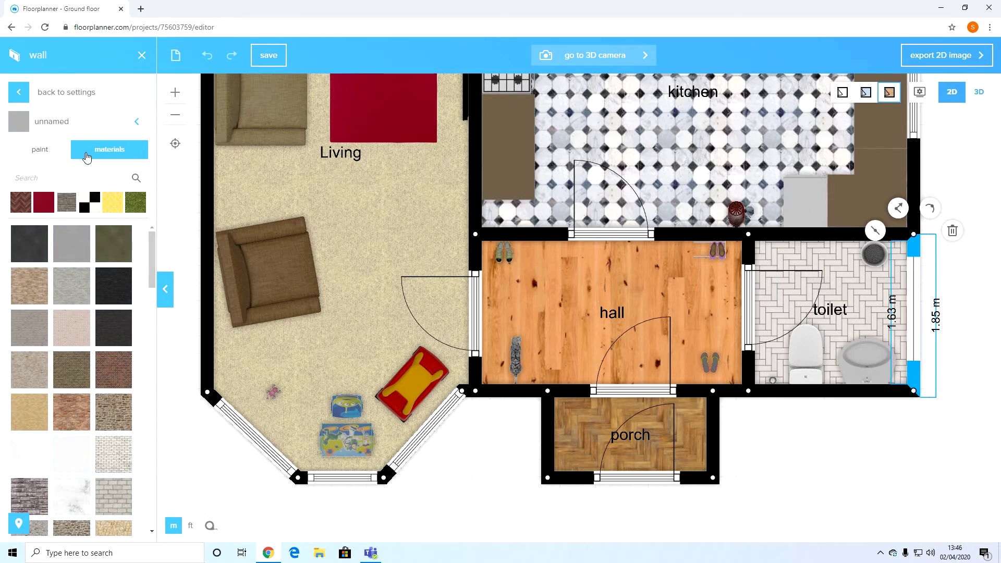
{"action": "left_click", "coordinate": [59, 152]}
{"action": "left_click", "coordinate": [97, 152]}
{"action": "left_click_drag", "start_coordinate": [152, 251], "coordinate": [152, 433]}
{"action": "left_click", "coordinate": [113, 438]}
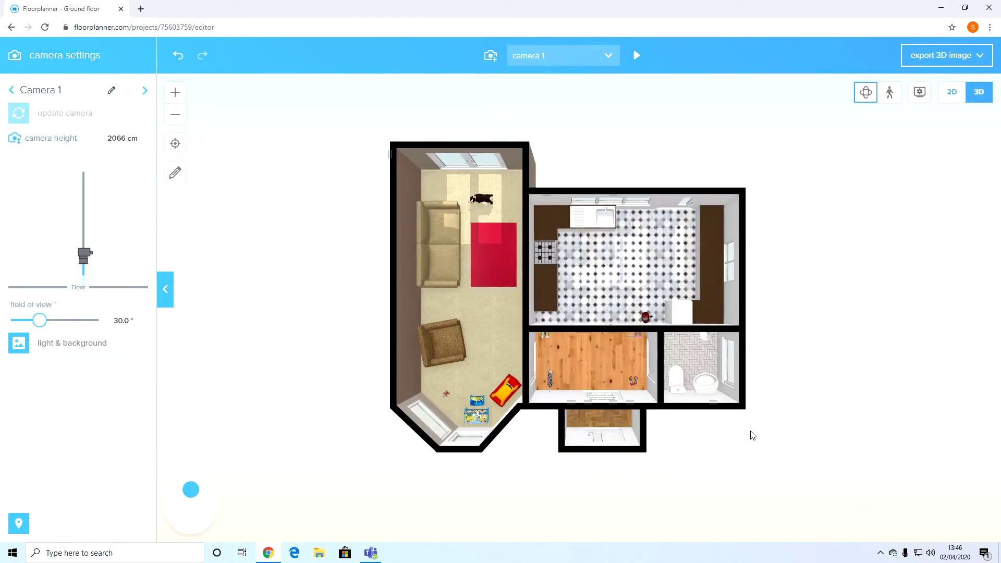
{"action": "left_click_drag", "start_coordinate": [750, 436], "coordinate": [750, 359]}
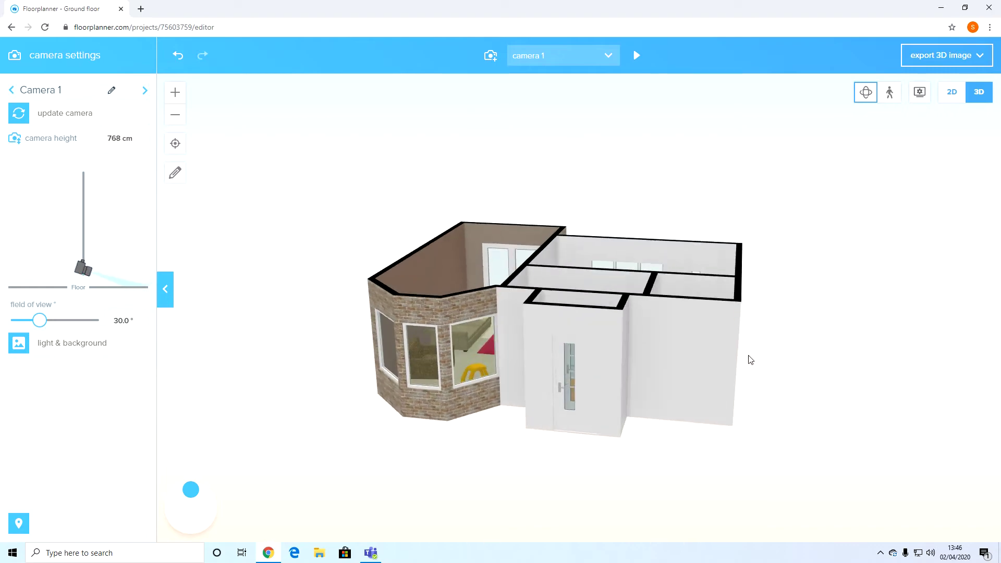
{"action": "left_click", "coordinate": [951, 94]}
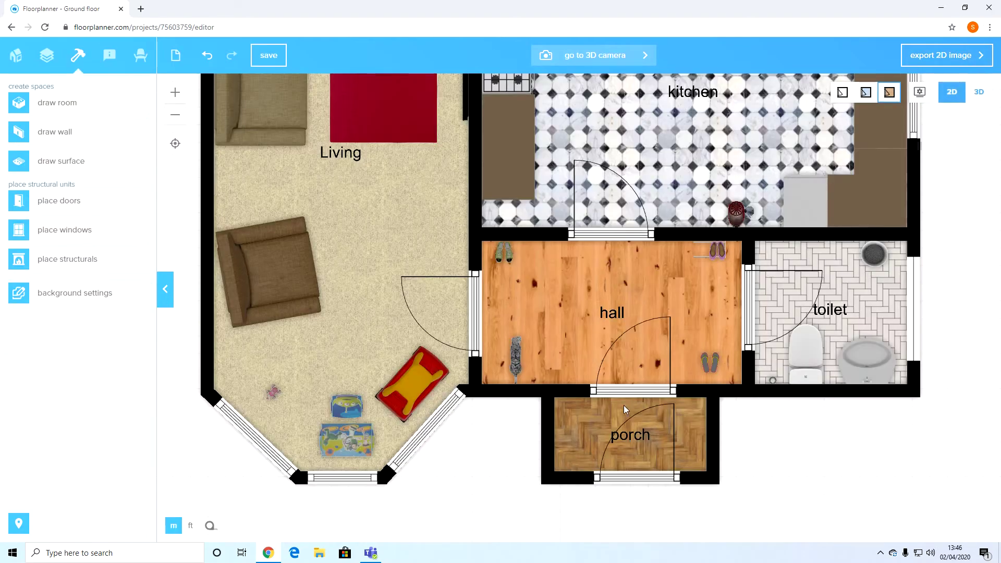
Apply brickwork 02 to the toilet's outer bottom wall.
{"action": "left_click", "coordinate": [820, 392]}
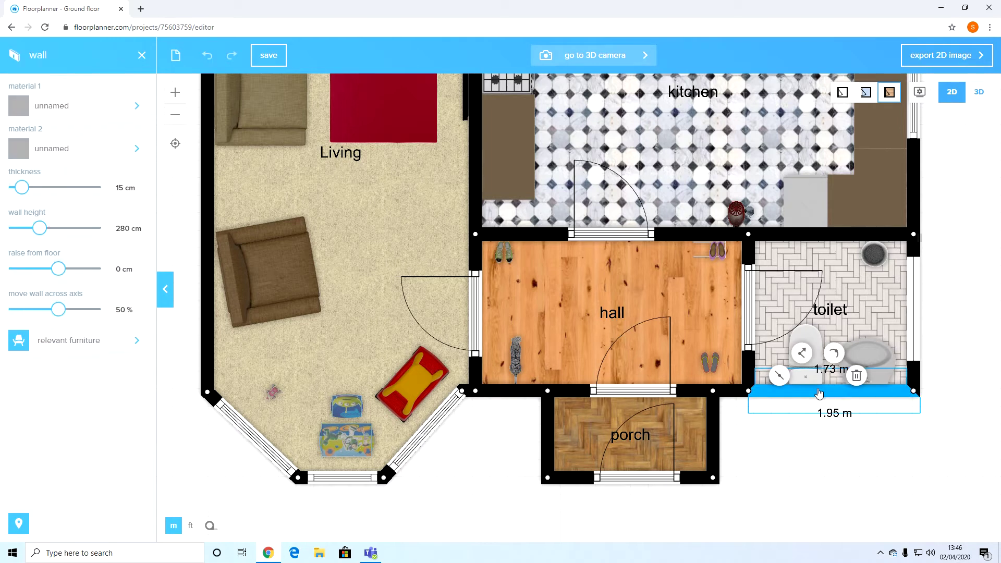
{"action": "left_click", "coordinate": [45, 107]}
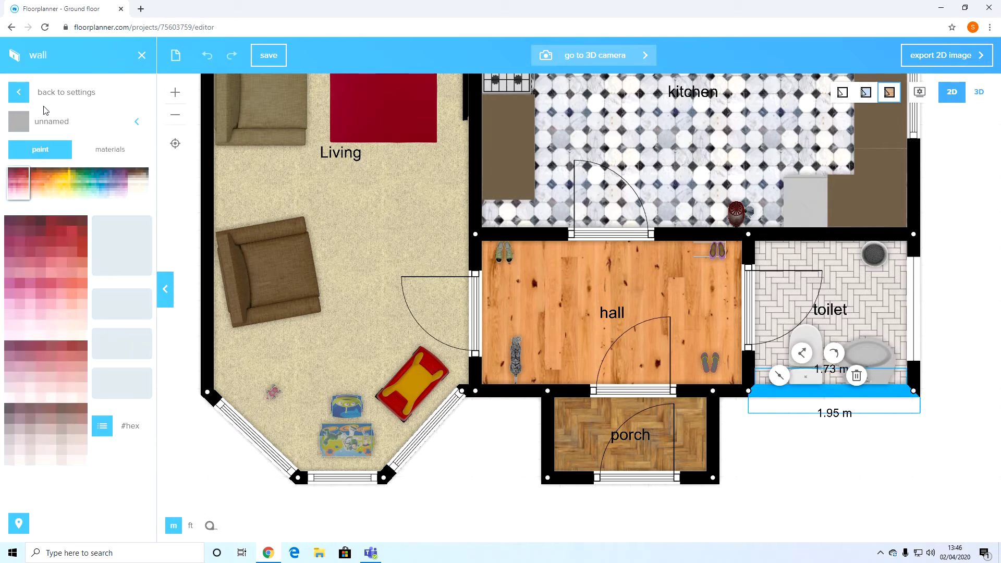
{"action": "left_click", "coordinate": [107, 150]}
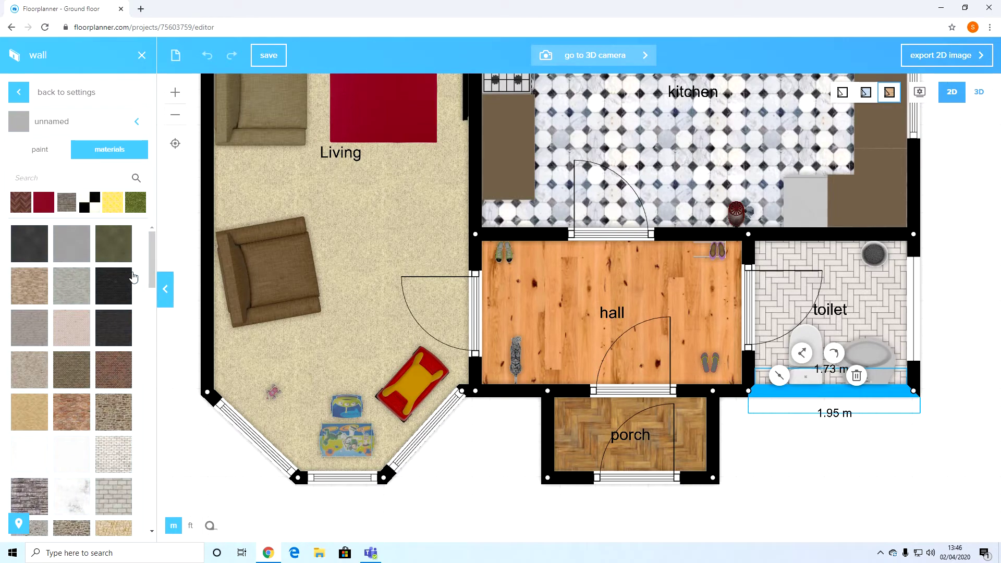
{"action": "left_click_drag", "start_coordinate": [153, 261], "coordinate": [156, 462]}
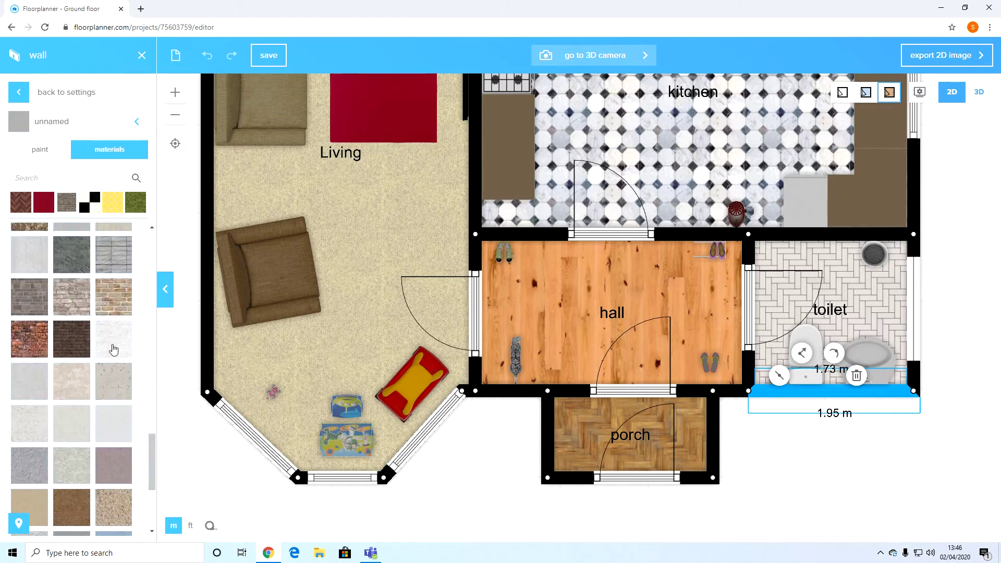
{"action": "left_click", "coordinate": [126, 308]}
{"action": "left_click", "coordinate": [761, 436]}
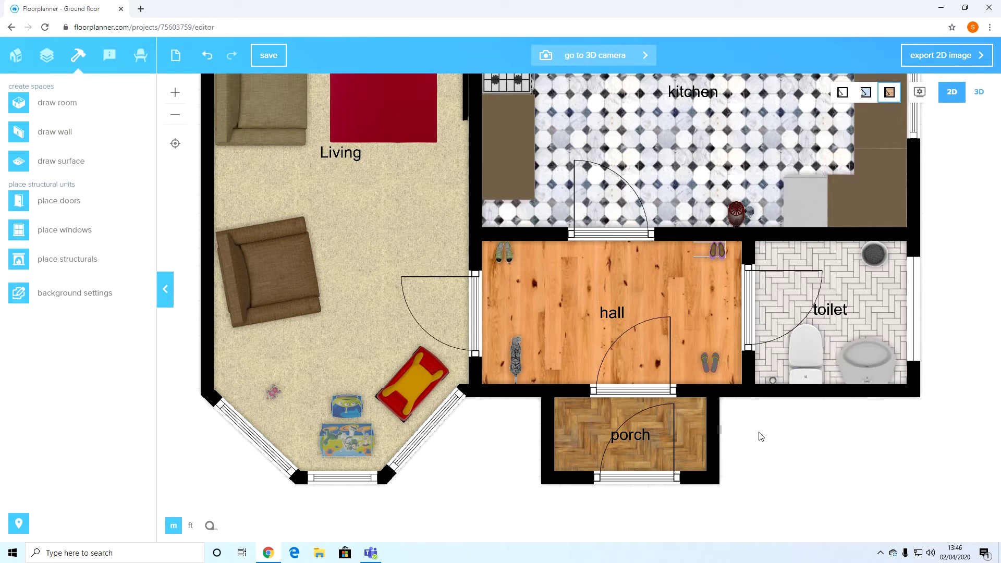
Apply brickwork 02 to the short wall below the hall–toilet junction.
{"action": "left_click", "coordinate": [732, 400]}
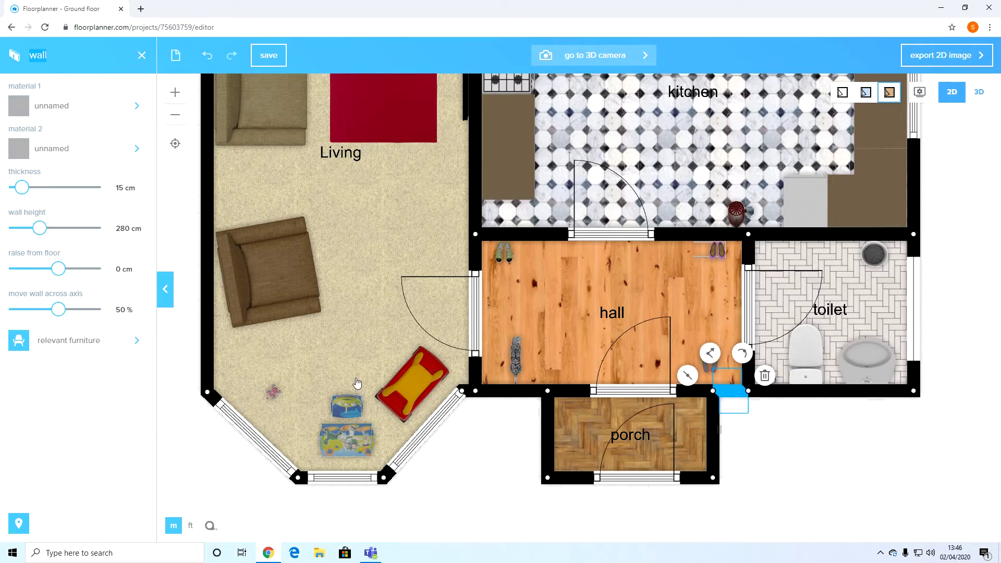
{"action": "left_click", "coordinate": [138, 116]}
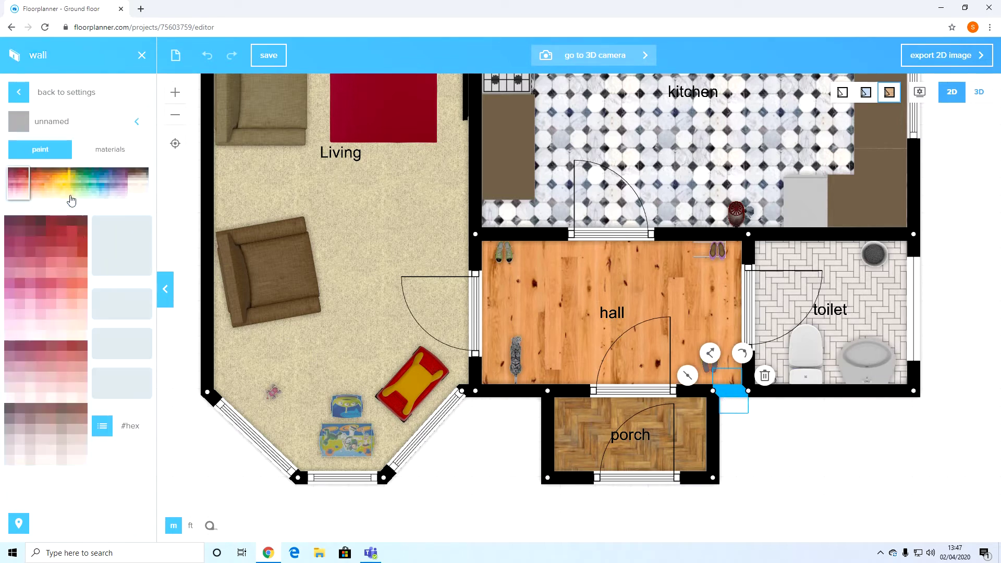
{"action": "left_click", "coordinate": [103, 152]}
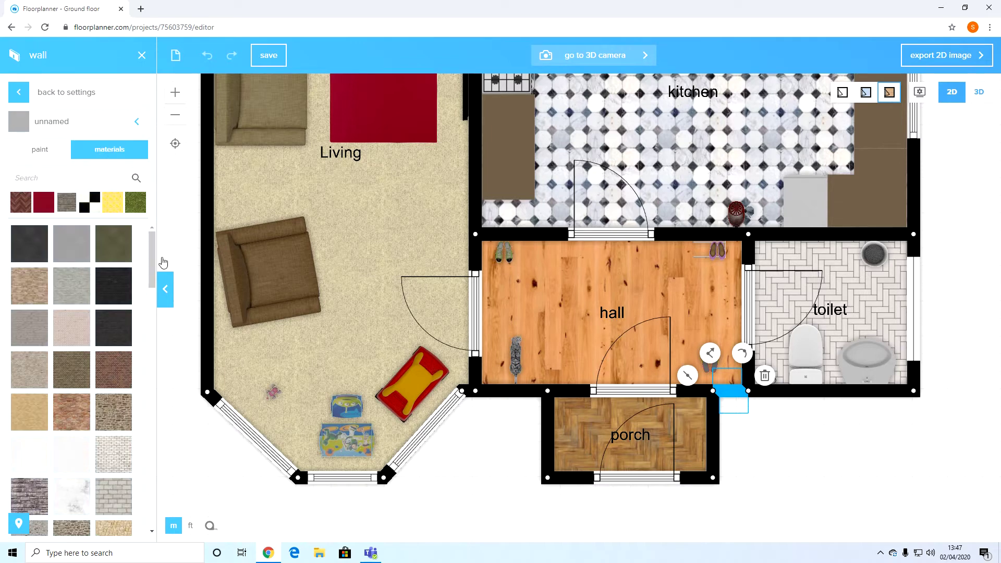
{"action": "left_click_drag", "start_coordinate": [154, 256], "coordinate": [141, 432]}
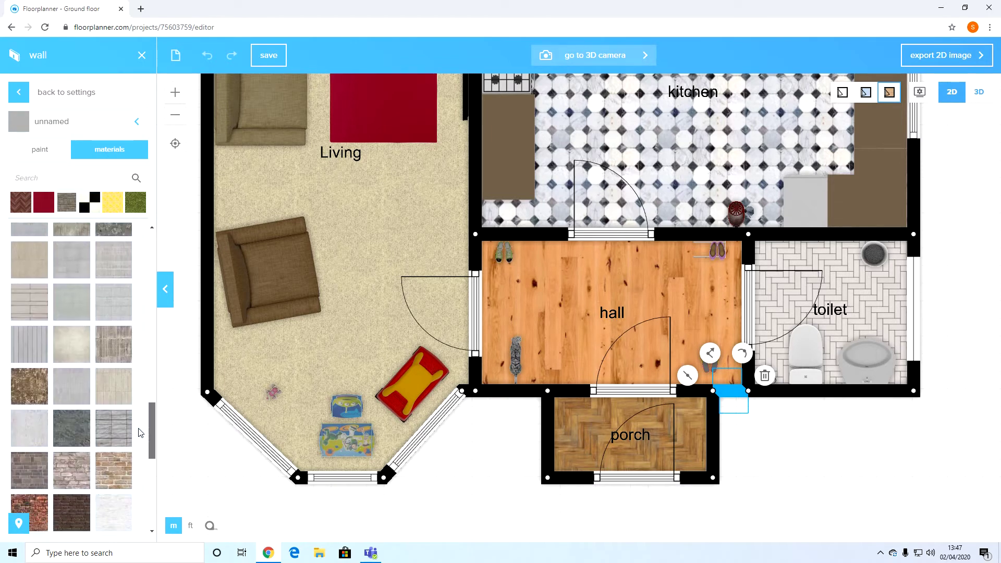
{"action": "left_click", "coordinate": [103, 479]}
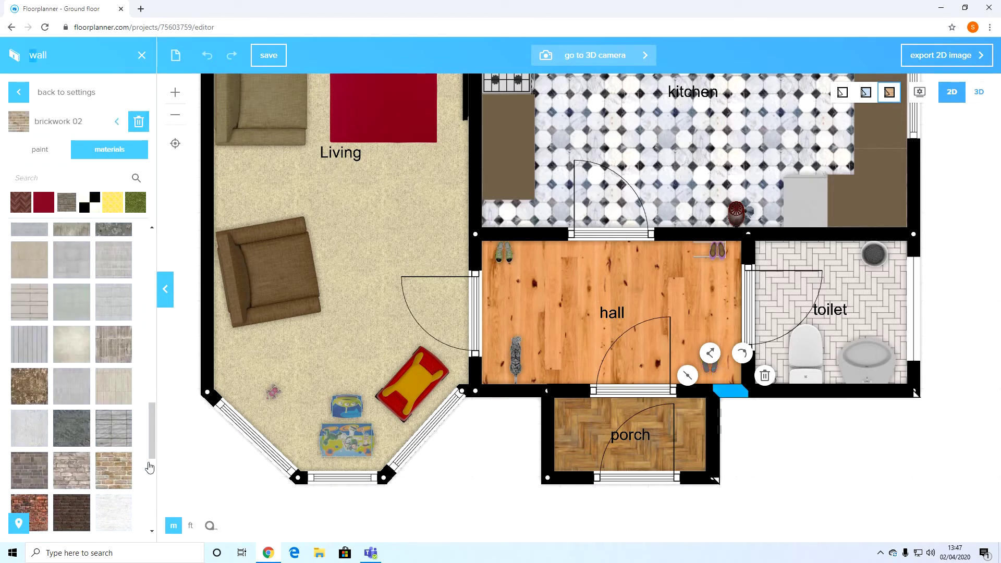
{"action": "left_click", "coordinate": [511, 399]}
Apply brickwork 02 to the 0.75 m wall segment left of the porch.
{"action": "left_click", "coordinate": [514, 398]}
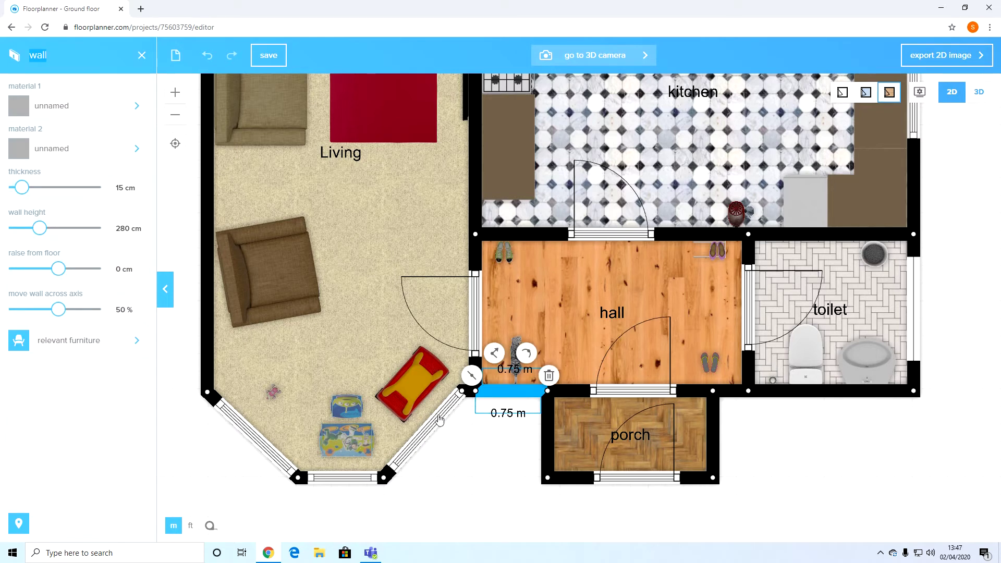
{"action": "left_click", "coordinate": [125, 107]}
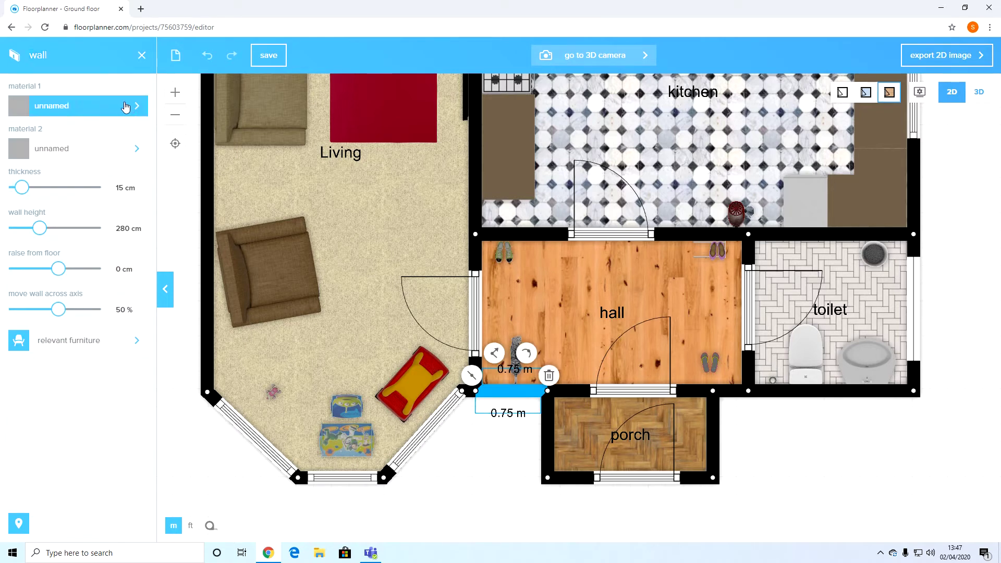
{"action": "left_click", "coordinate": [110, 151]}
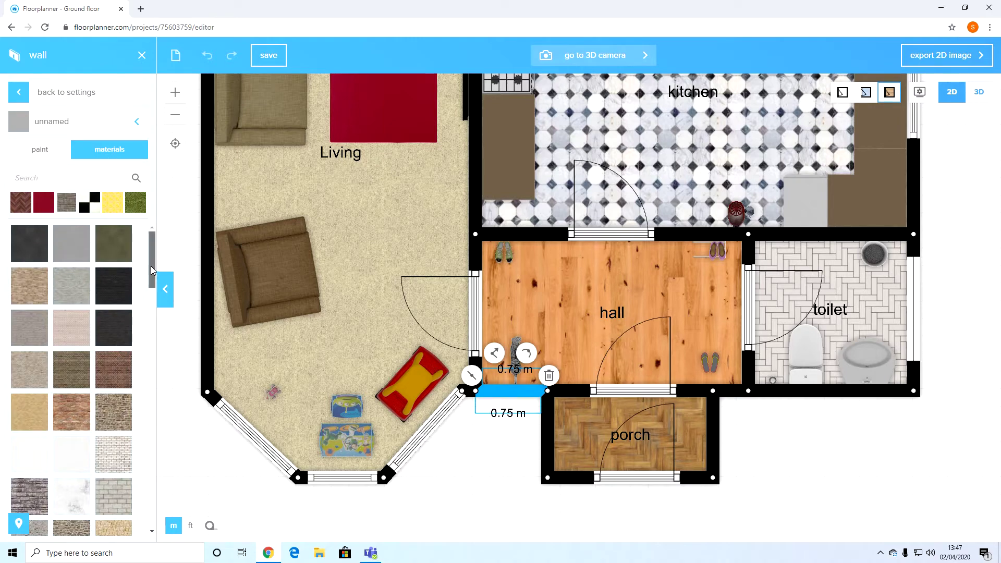
{"action": "left_click_drag", "start_coordinate": [151, 266], "coordinate": [147, 452]}
{"action": "left_click", "coordinate": [115, 415]}
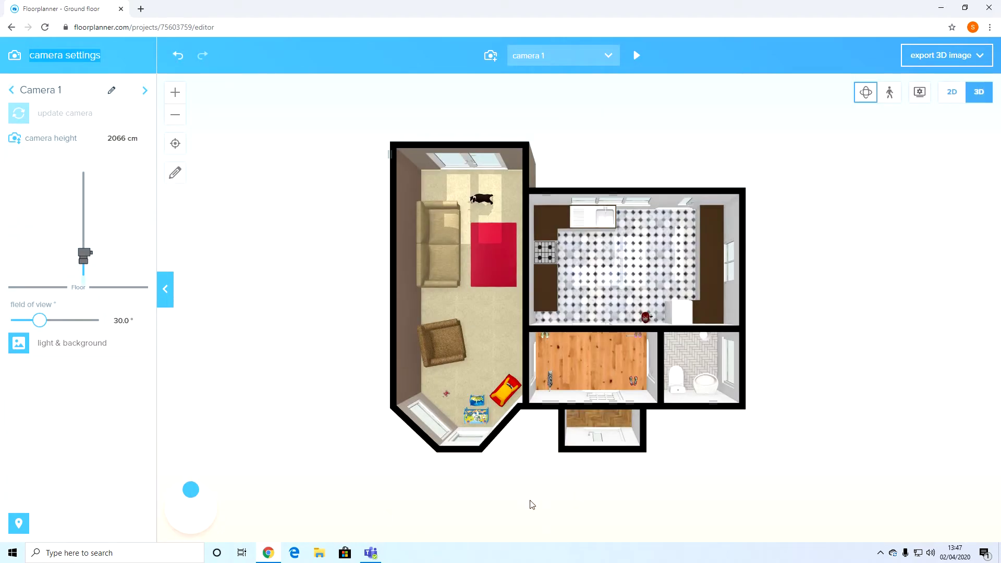
{"action": "mouse_move", "coordinate": [531, 419]}
{"action": "left_mouse_down"}
{"action": "mouse_move", "coordinate": [537, 405]}
{"action": "mouse_move", "coordinate": [548, 406]}
{"action": "mouse_move", "coordinate": [515, 415]}
{"action": "left_mouse_up"}
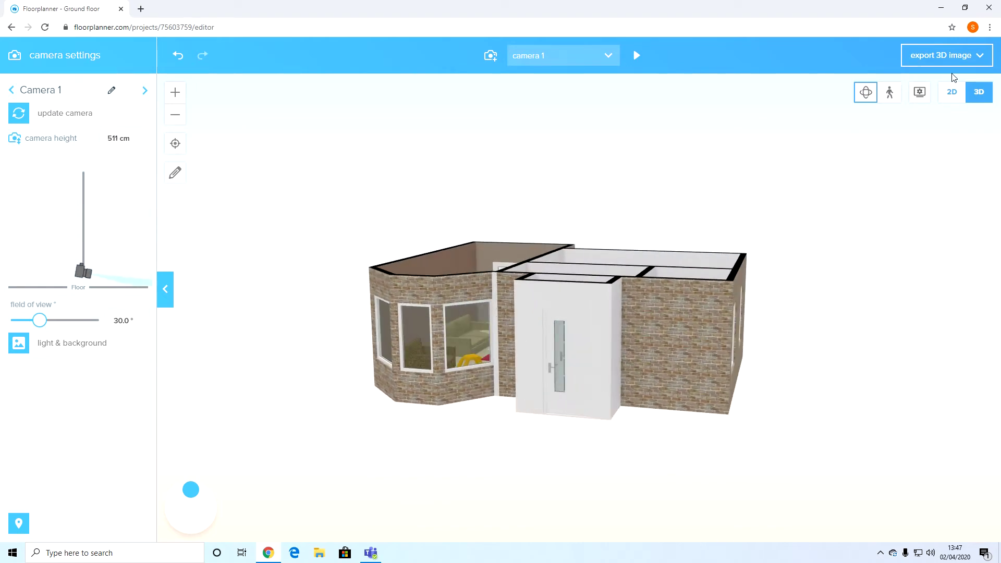
{"action": "left_click", "coordinate": [952, 93]}
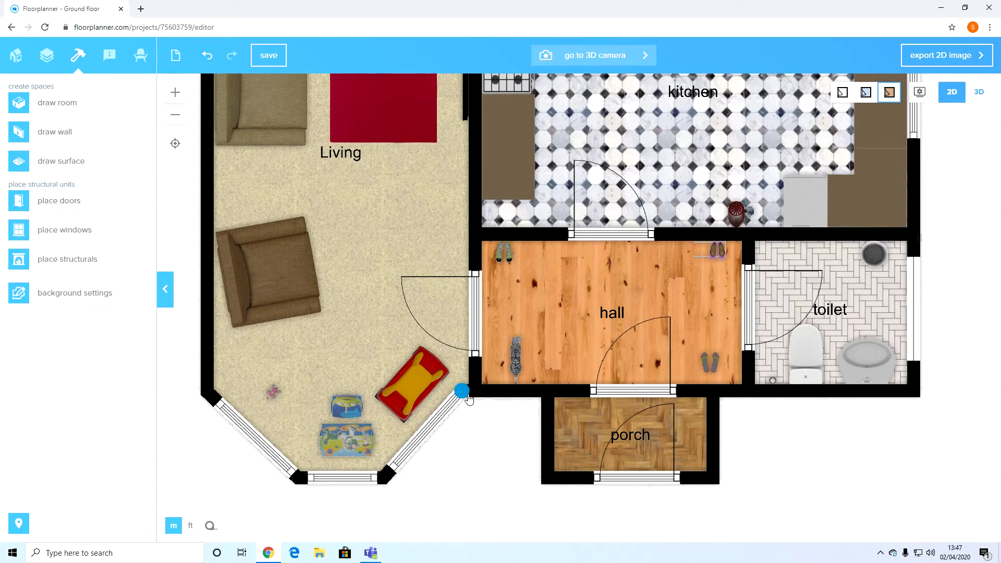
Zoom in on the hall's lower-left corner beside the bay window.
{"action": "left_click", "coordinate": [467, 399]}
{"action": "left_click", "coordinate": [473, 396]}
{"action": "left_click", "coordinate": [475, 396]}
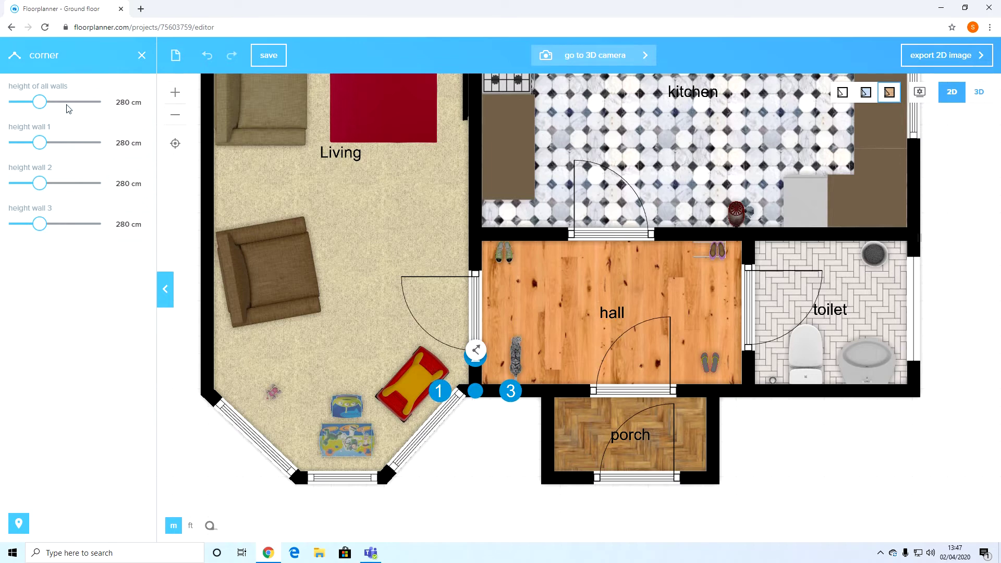
{"action": "left_click", "coordinate": [138, 54]}
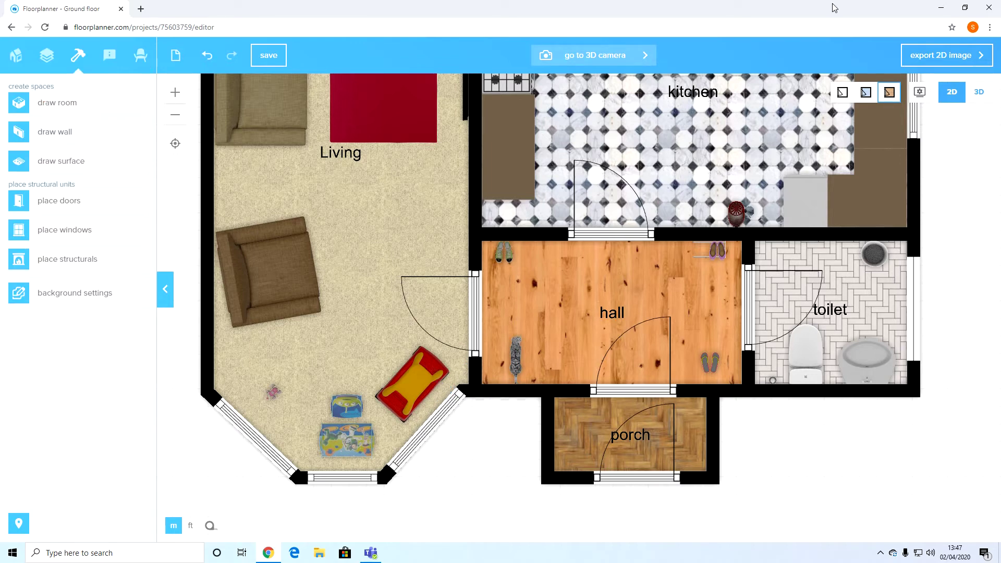
{"action": "left_click", "coordinate": [174, 98]}
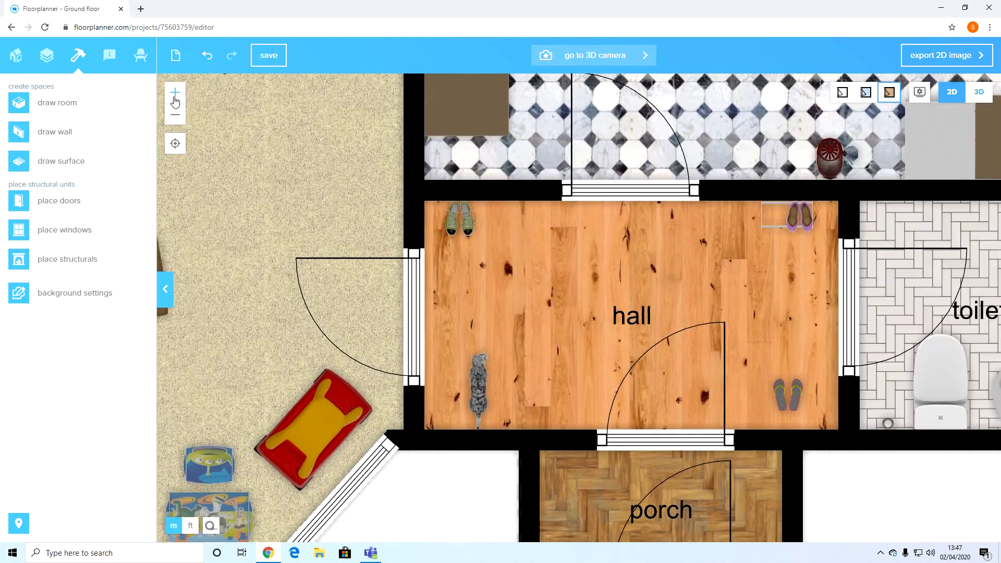
Give the short wall stub at the hall corner brickwork 02 and check it in 3D.
{"action": "left_click", "coordinate": [402, 445]}
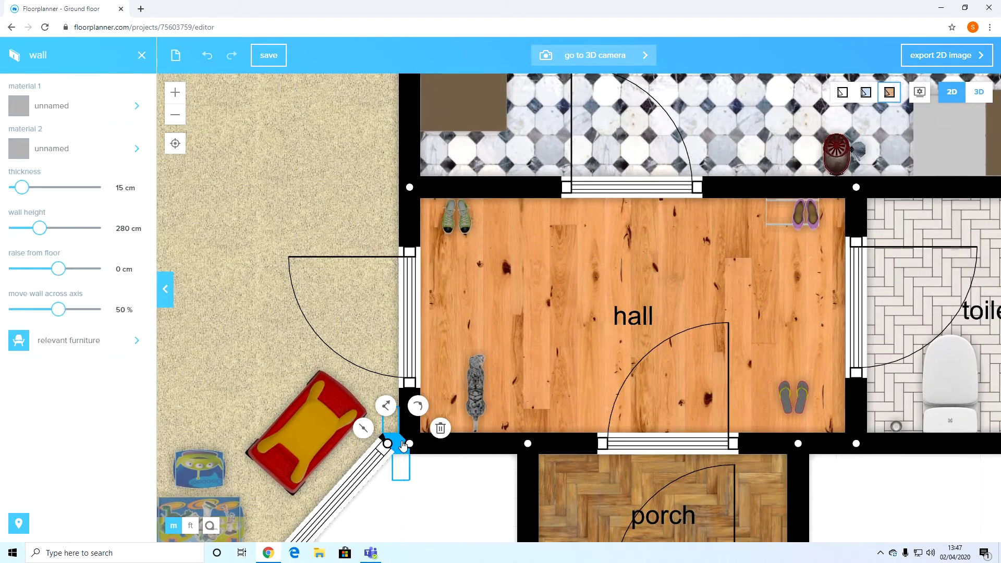
{"action": "left_click", "coordinate": [100, 106]}
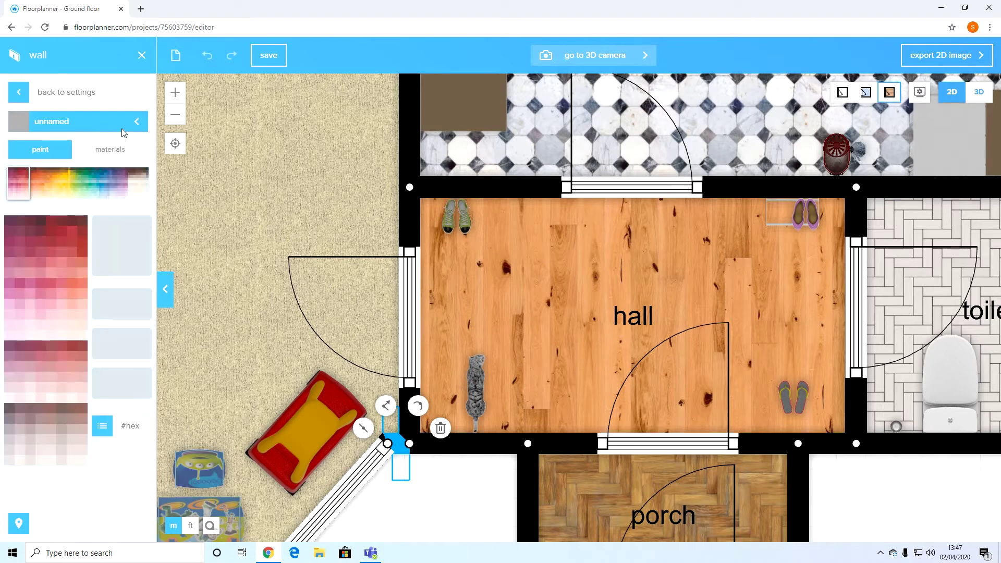
{"action": "left_click", "coordinate": [116, 149]}
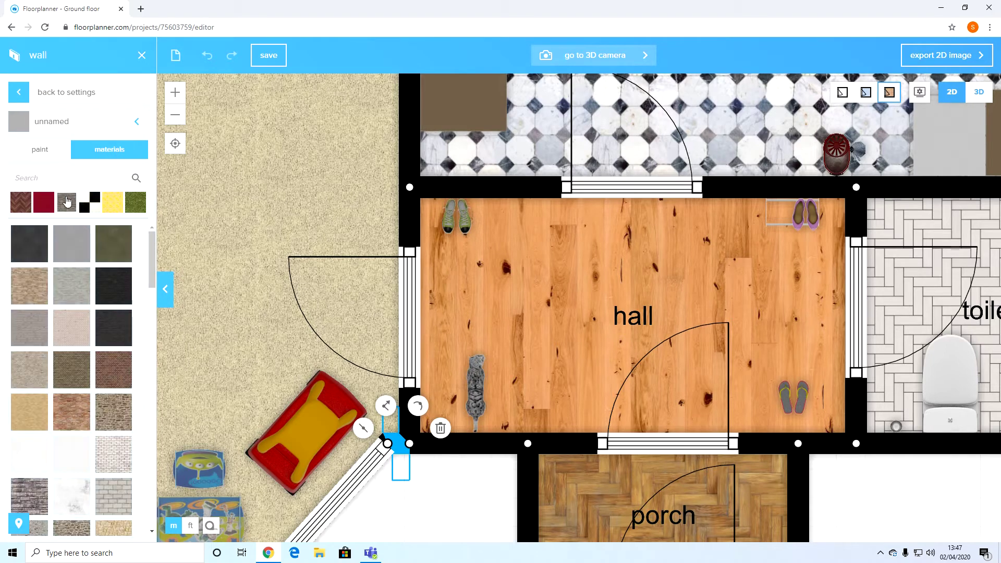
{"action": "left_click_drag", "start_coordinate": [150, 261], "coordinate": [148, 464]}
{"action": "left_click", "coordinate": [115, 282]}
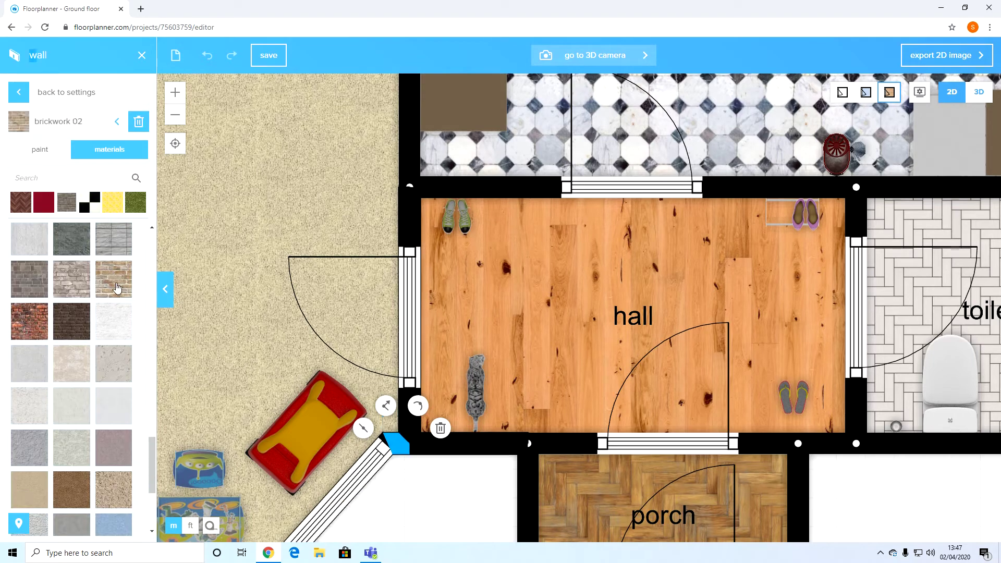
{"action": "left_click", "coordinate": [979, 93]}
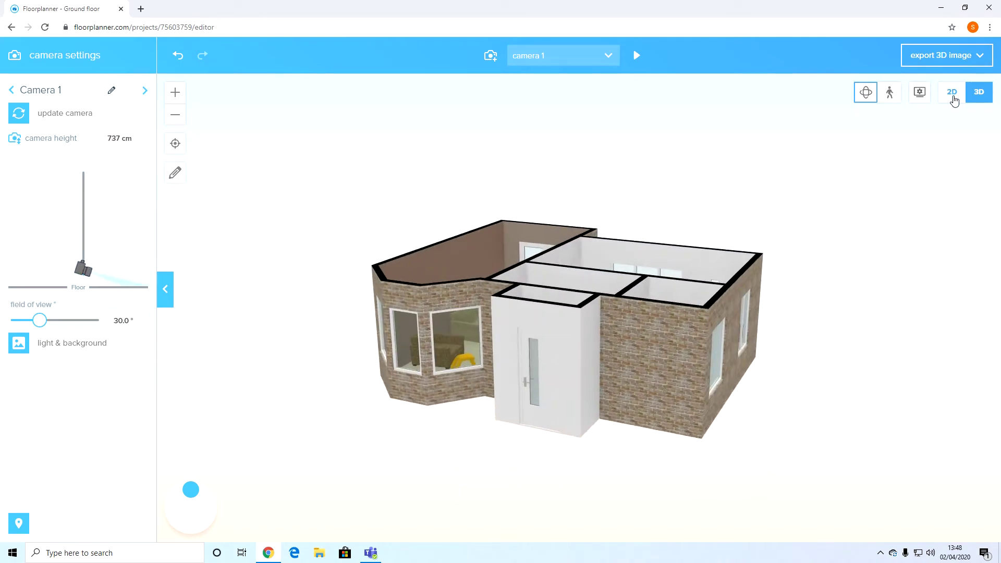
{"action": "left_click", "coordinate": [952, 92]}
Apply the bespoke stonewall material to the outer face of the porch's front wall, previewing in 3D.
{"action": "scroll", "coordinate": [634, 362], "scroll_direction": "down", "scroll_amount": 2}
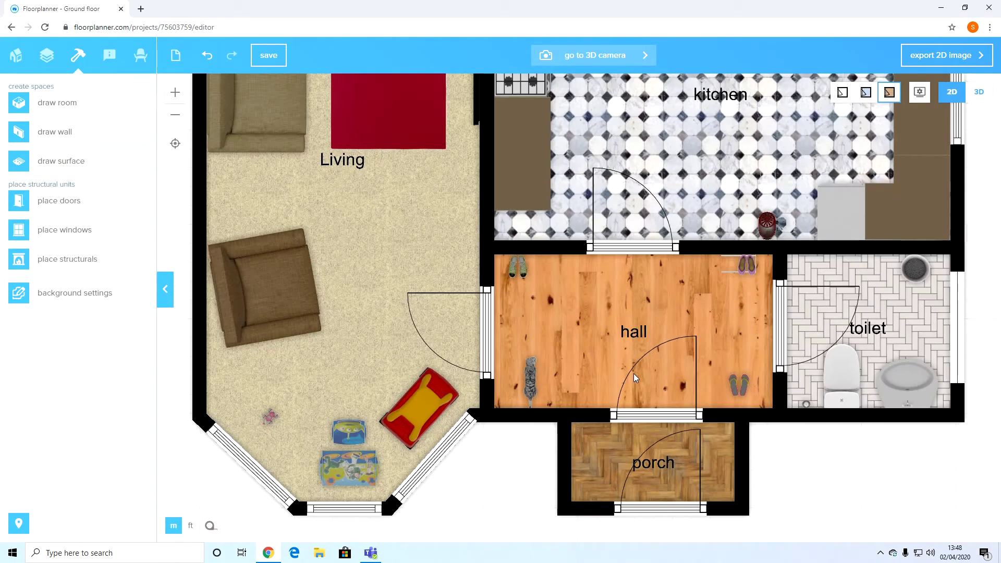
{"action": "left_click_drag", "start_coordinate": [941, 483], "coordinate": [914, 316]}
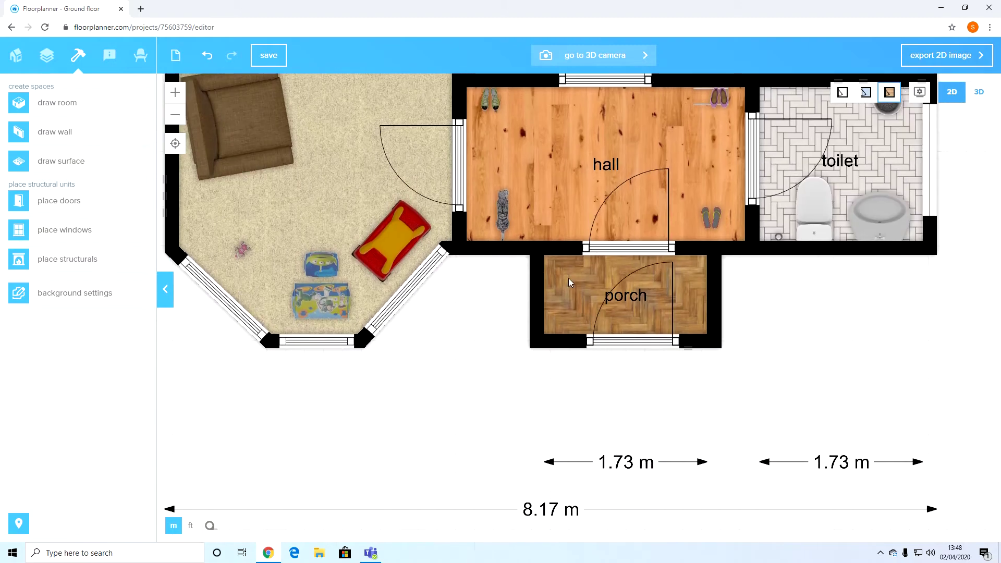
{"action": "left_click", "coordinate": [537, 302]}
{"action": "left_click", "coordinate": [556, 352]}
{"action": "left_click", "coordinate": [564, 345]}
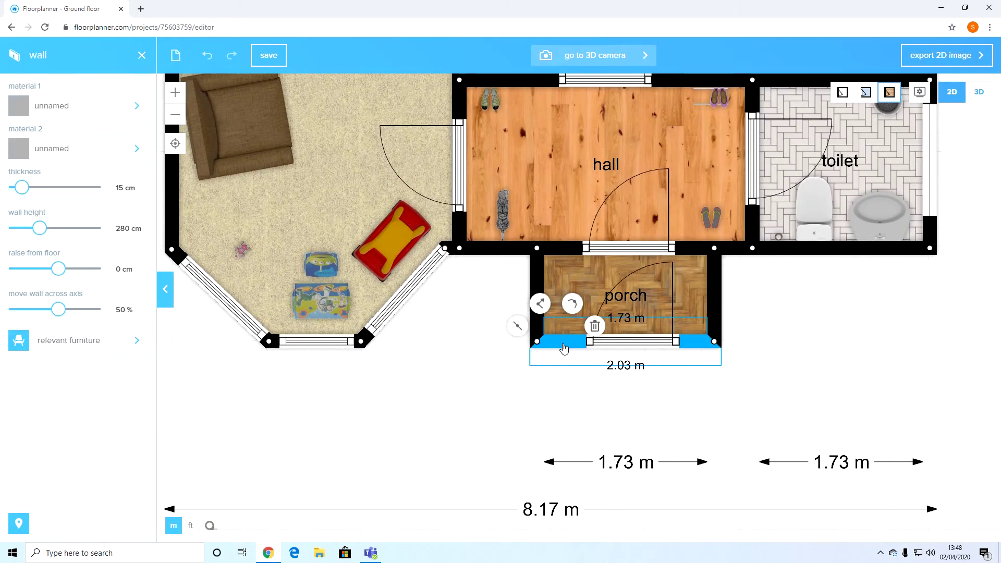
{"action": "left_click", "coordinate": [89, 106]}
{"action": "left_click", "coordinate": [118, 154]}
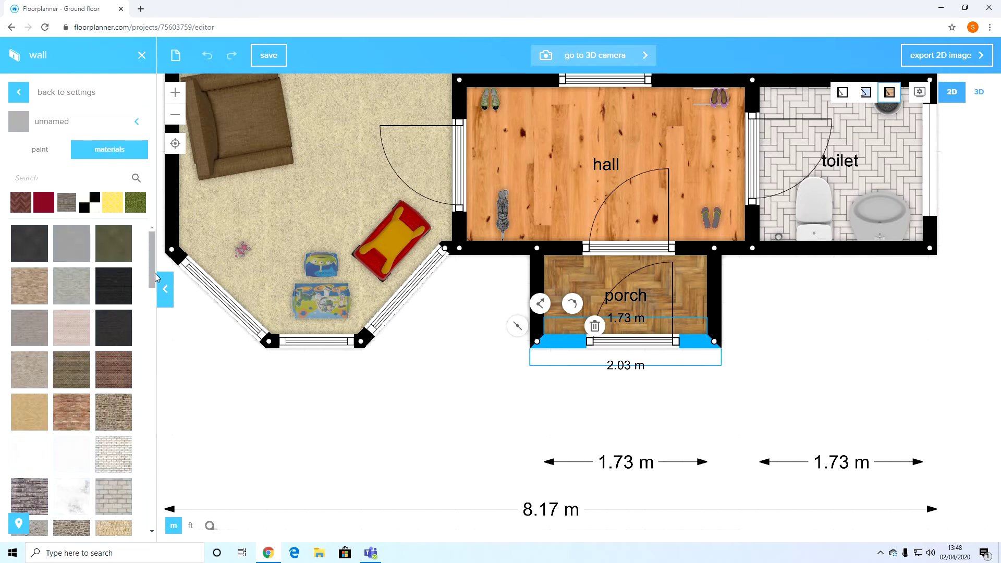
{"action": "left_click_drag", "start_coordinate": [151, 267], "coordinate": [155, 286]}
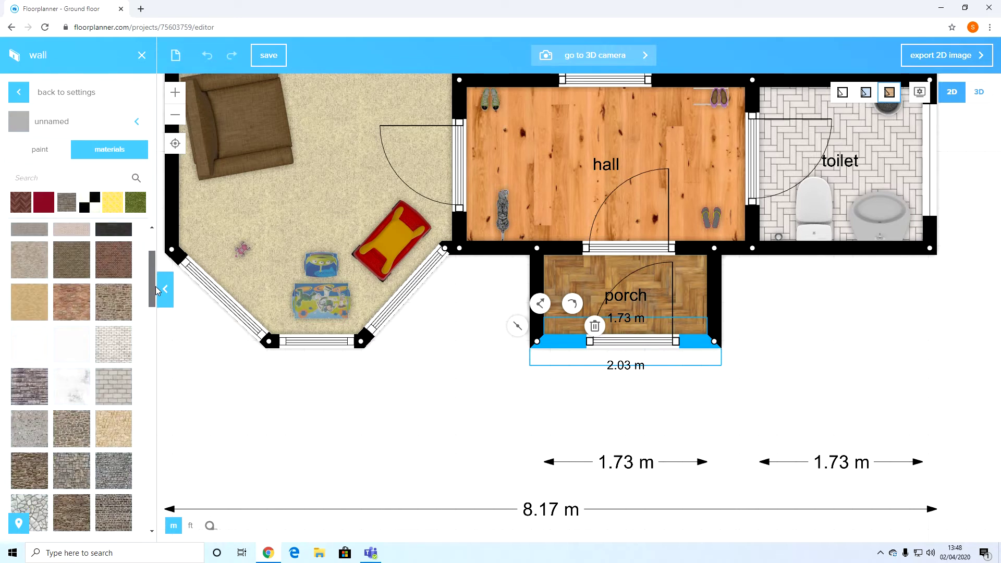
{"action": "left_click", "coordinate": [35, 398]}
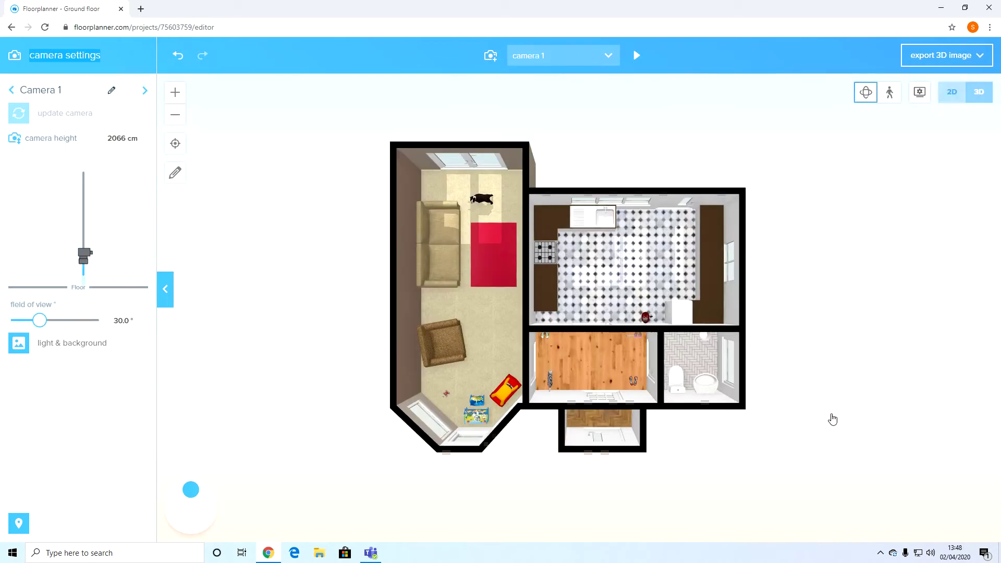
{"action": "left_click_drag", "start_coordinate": [778, 427], "coordinate": [927, 39]}
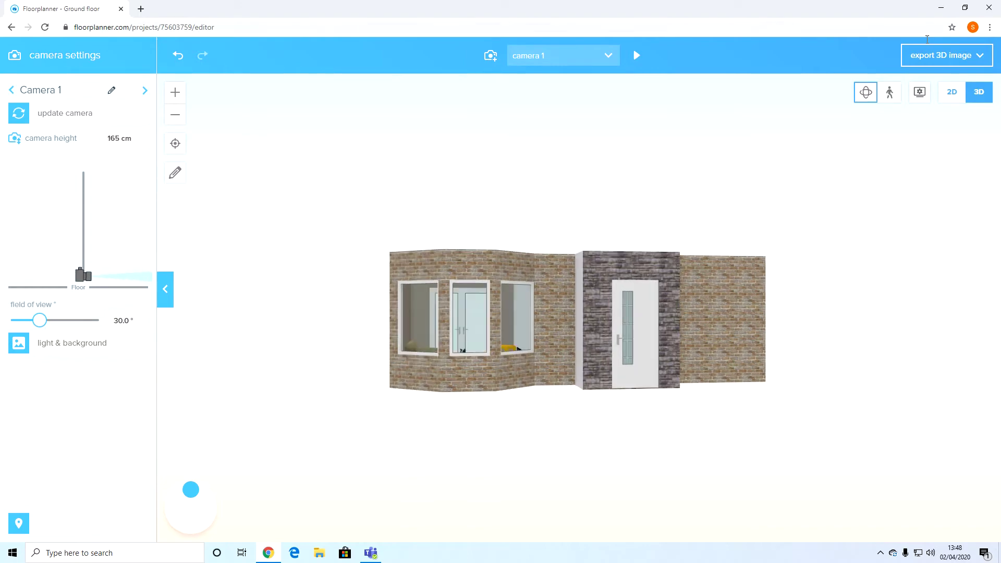
{"action": "left_click", "coordinate": [951, 92]}
Apply the stonewall material to the outside of the porch's left wall.
{"action": "left_click", "coordinate": [528, 300]}
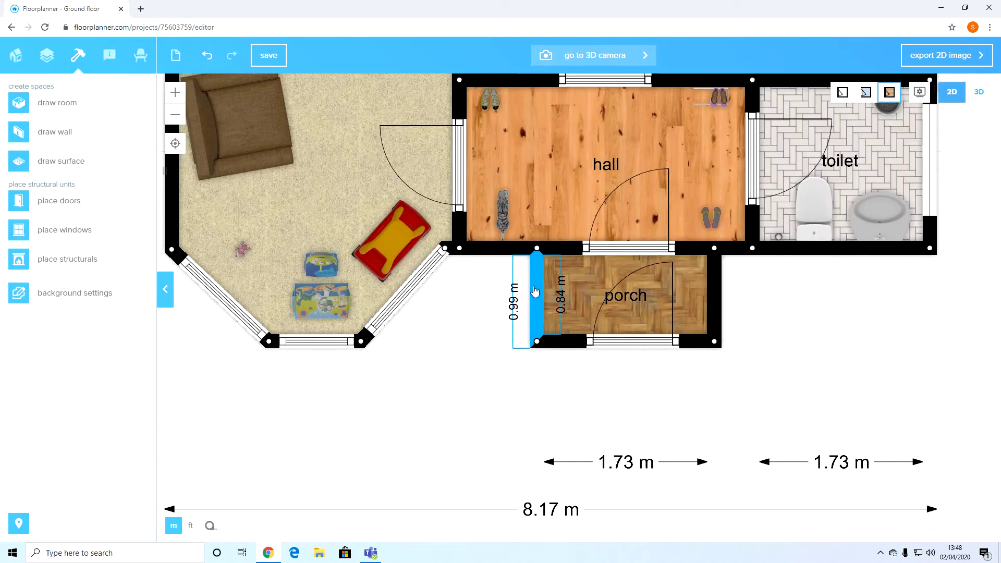
{"action": "left_click", "coordinate": [119, 108]}
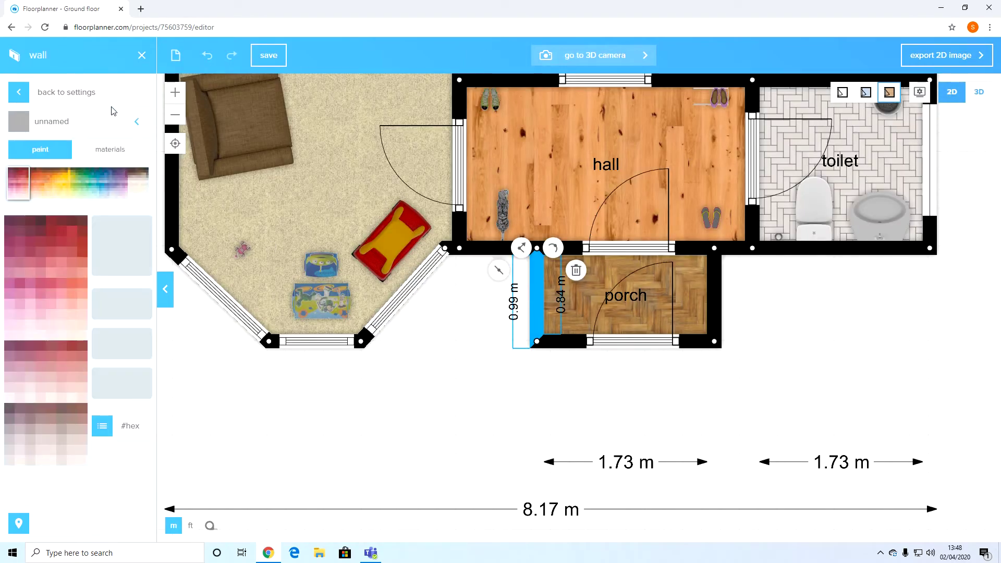
{"action": "left_click", "coordinate": [94, 150]}
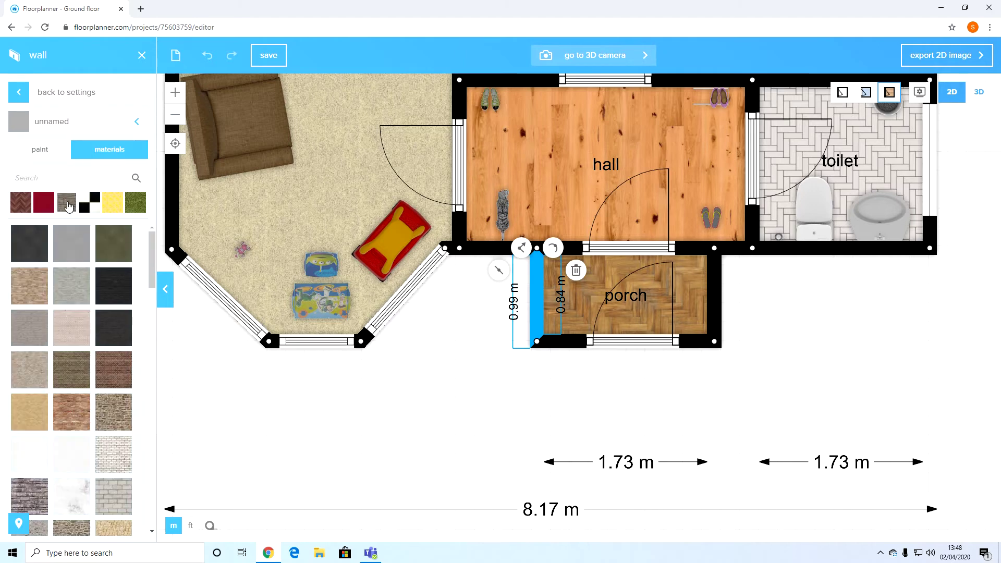
{"action": "left_click", "coordinate": [36, 492]}
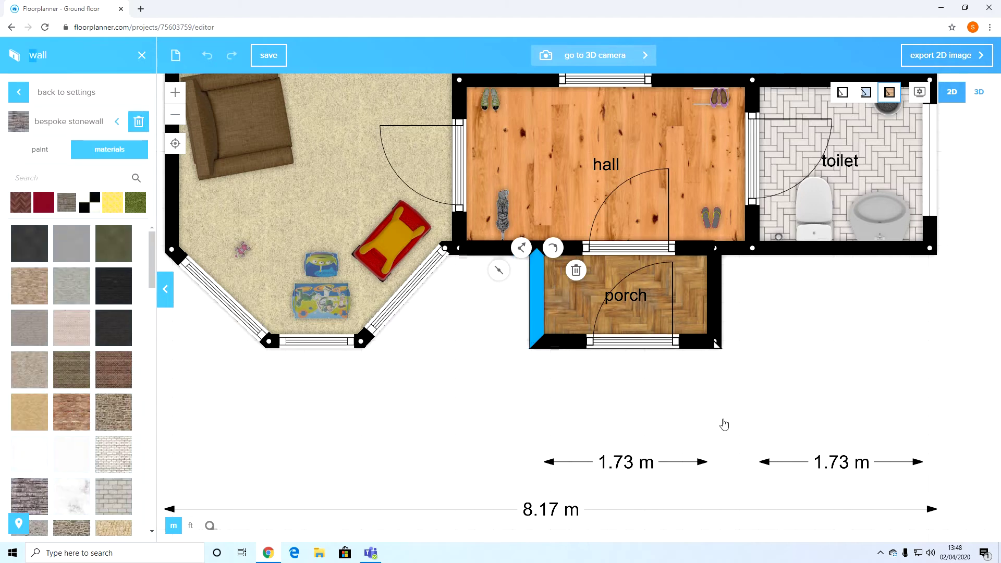
Apply the stonewall material to the outside of the porch's right wall.
{"action": "left_click", "coordinate": [714, 321]}
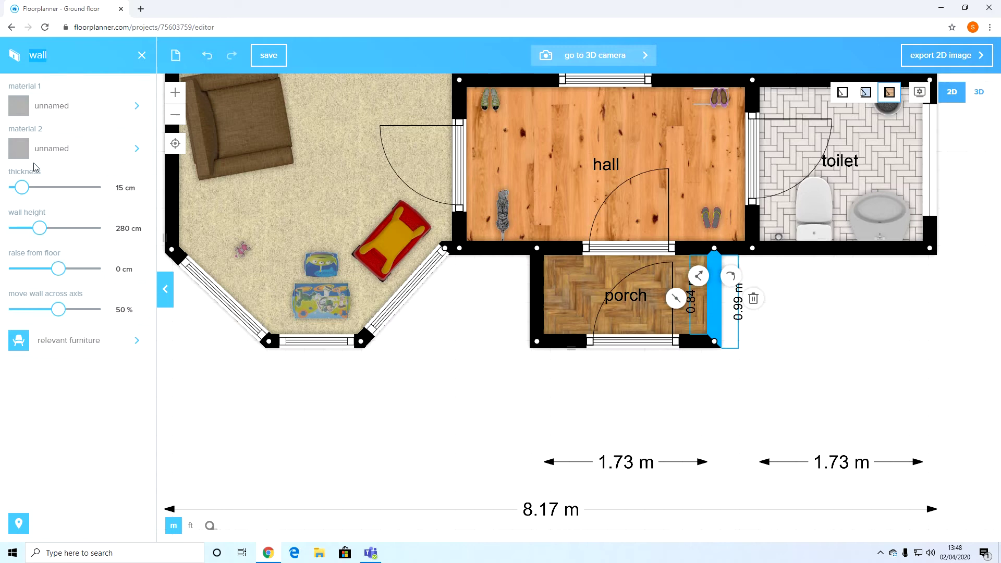
{"action": "left_click", "coordinate": [73, 106]}
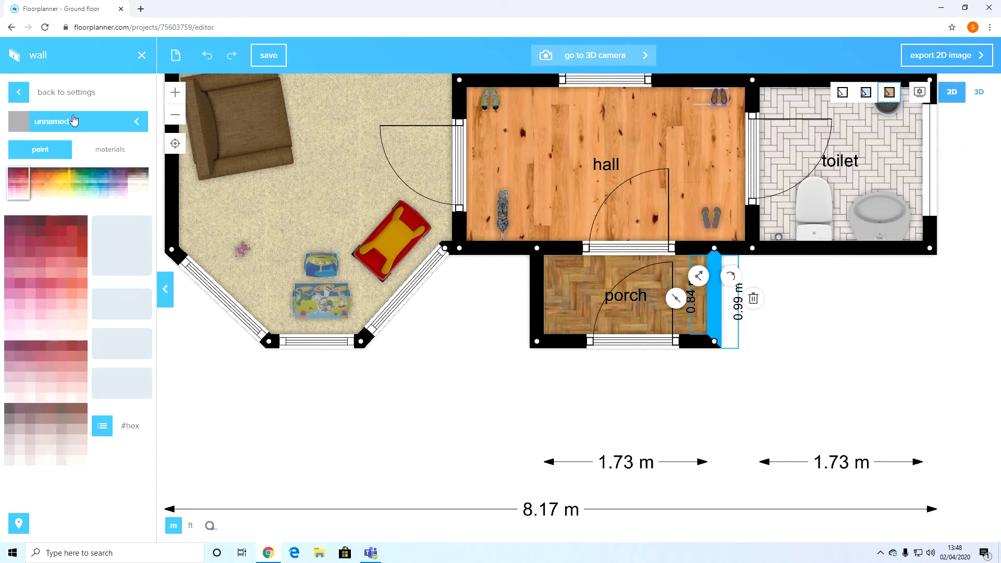
{"action": "left_click", "coordinate": [95, 151]}
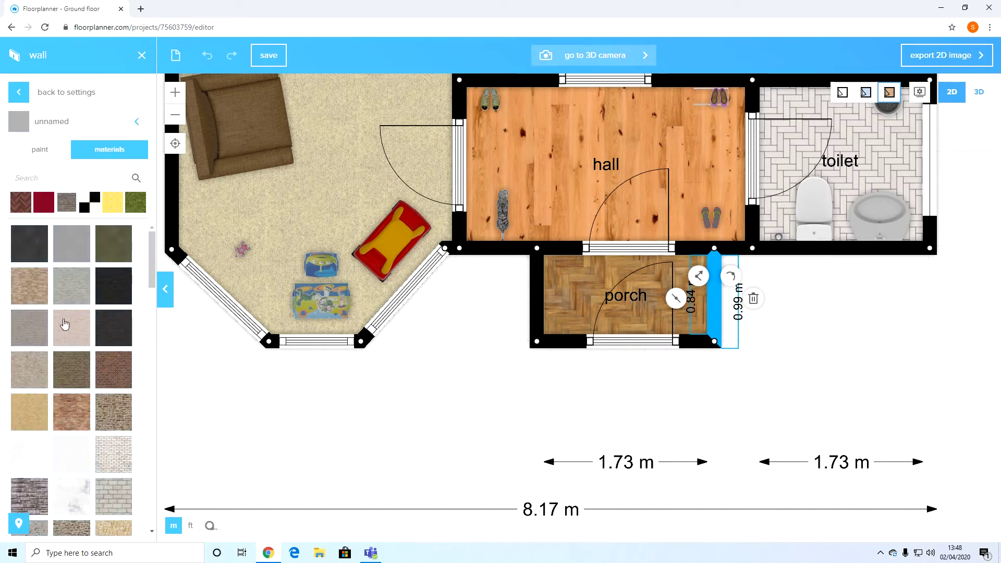
{"action": "left_click", "coordinate": [35, 489]}
{"action": "left_click", "coordinate": [719, 462]}
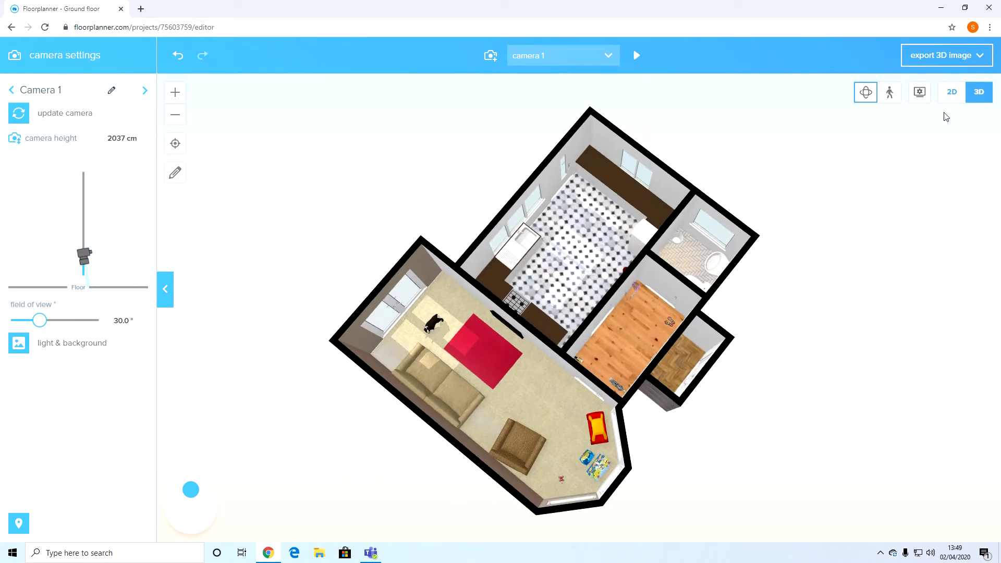
{"action": "left_click", "coordinate": [951, 93]}
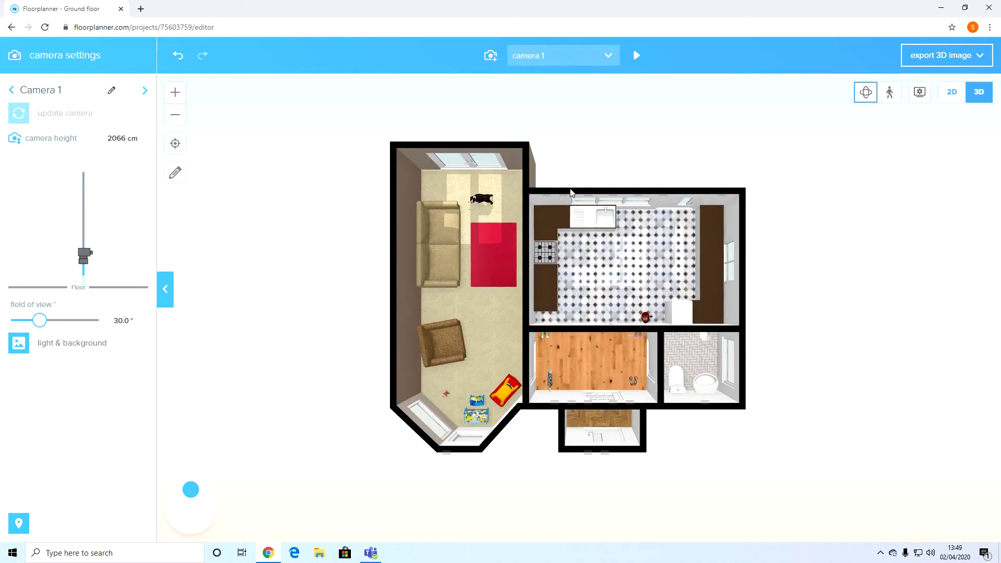
{"action": "left_click_drag", "start_coordinate": [571, 193], "coordinate": [403, 219]}
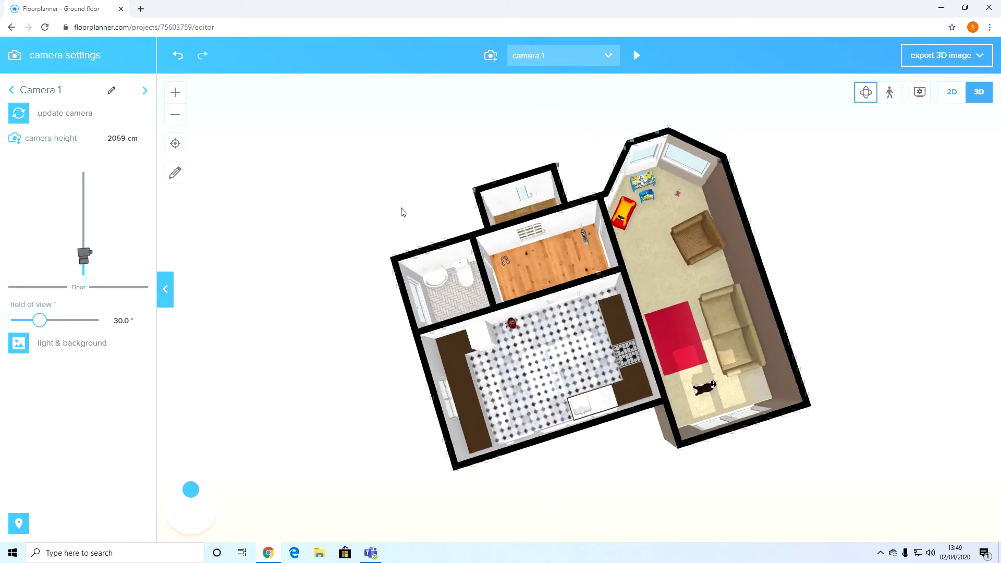
{"action": "scroll", "coordinate": [402, 206], "scroll_direction": "up", "scroll_amount": 5}
{"action": "left_click_drag", "start_coordinate": [448, 287], "coordinate": [928, 128]}
Paint the toilet side of the toilet's bottom wall Holiday Blues 2.
{"action": "left_click", "coordinate": [950, 93]}
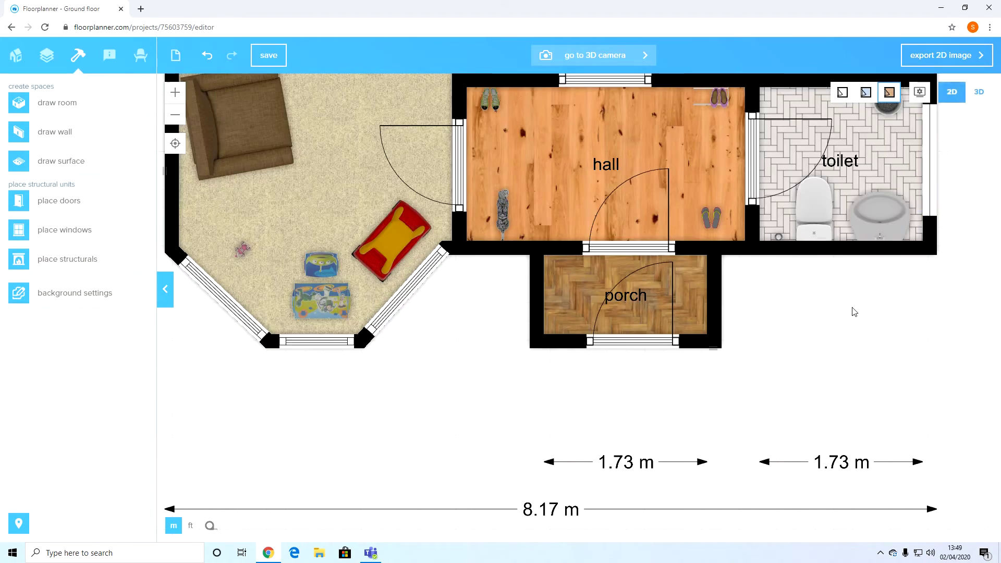
{"action": "left_click_drag", "start_coordinate": [914, 344], "coordinate": [824, 425]}
{"action": "left_click", "coordinate": [743, 344]}
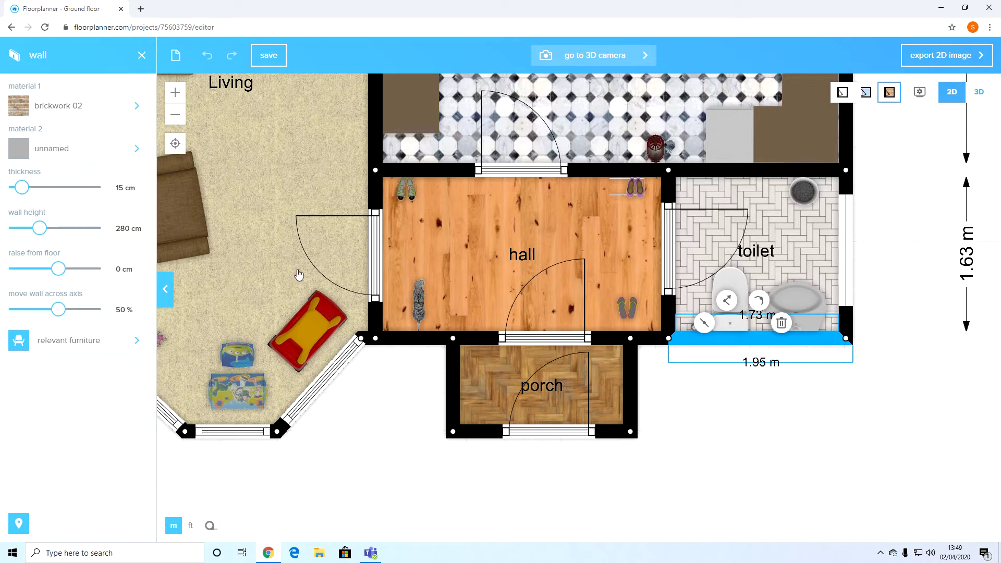
{"action": "left_click", "coordinate": [86, 152]}
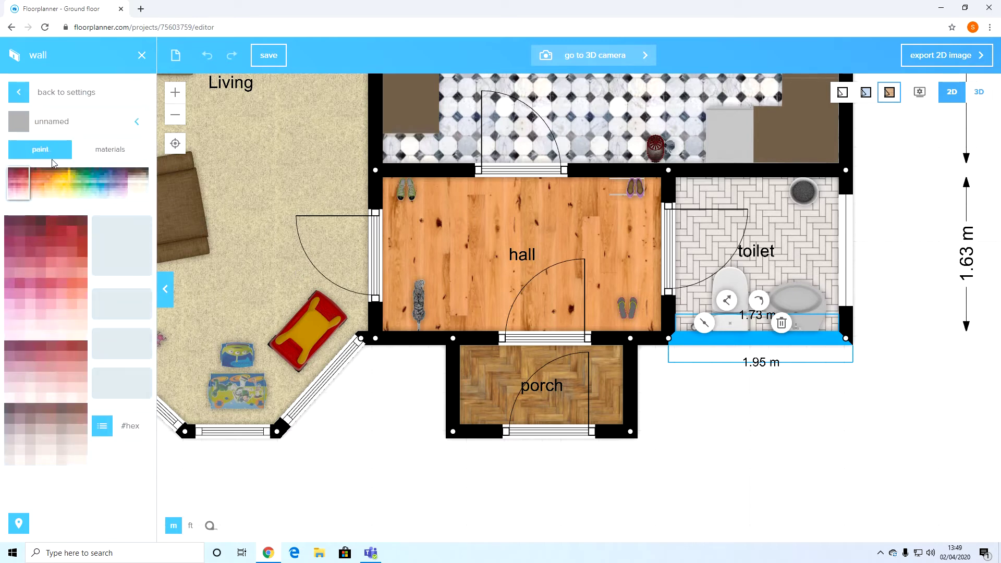
{"action": "left_click", "coordinate": [96, 189]}
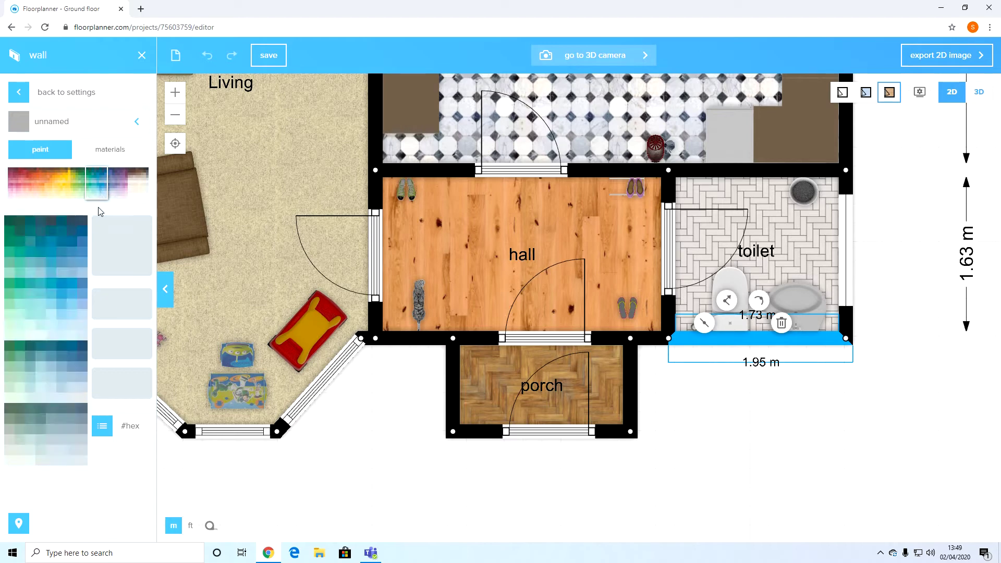
{"action": "left_click", "coordinate": [103, 190]}
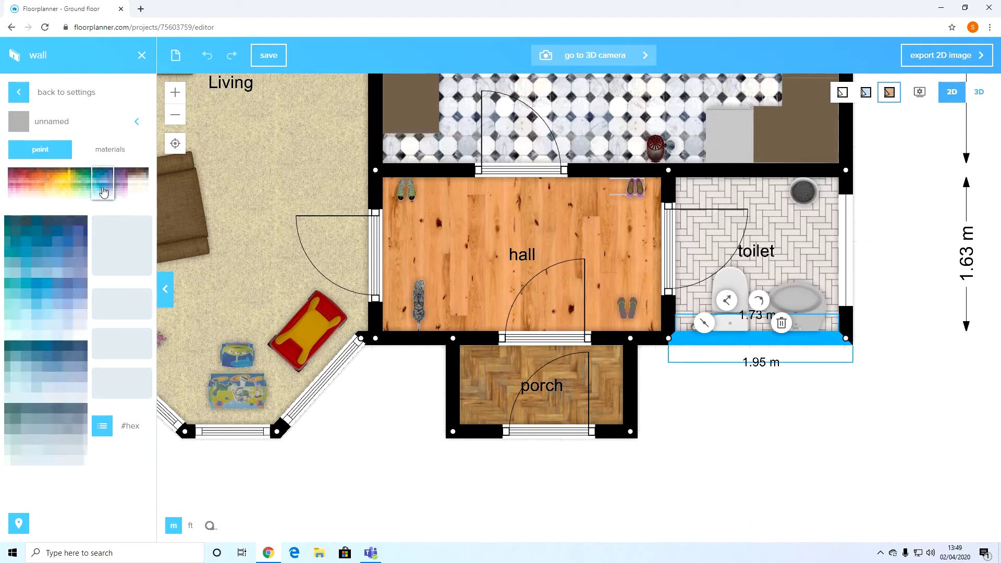
{"action": "left_click", "coordinate": [47, 297]}
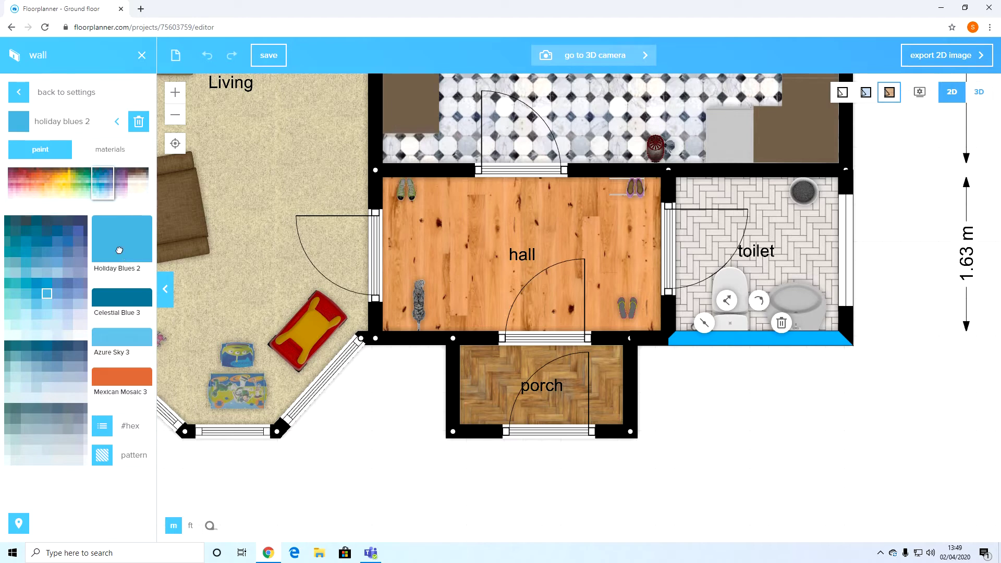
{"action": "key", "text": "Escape"}
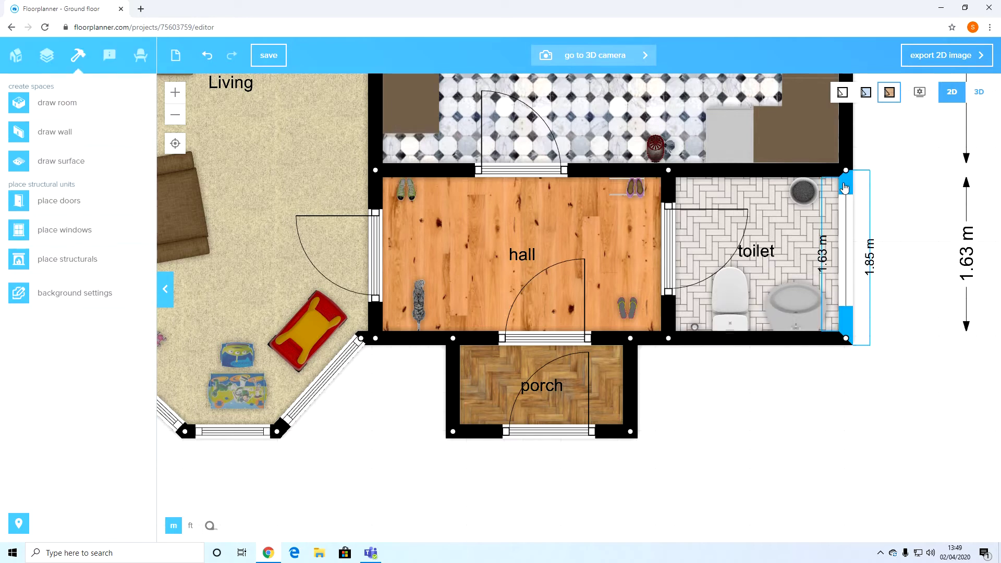
Paint the interior face of the toilet's right wall Holiday Blues 1.
{"action": "left_click", "coordinate": [846, 255]}
{"action": "left_click", "coordinate": [88, 150]}
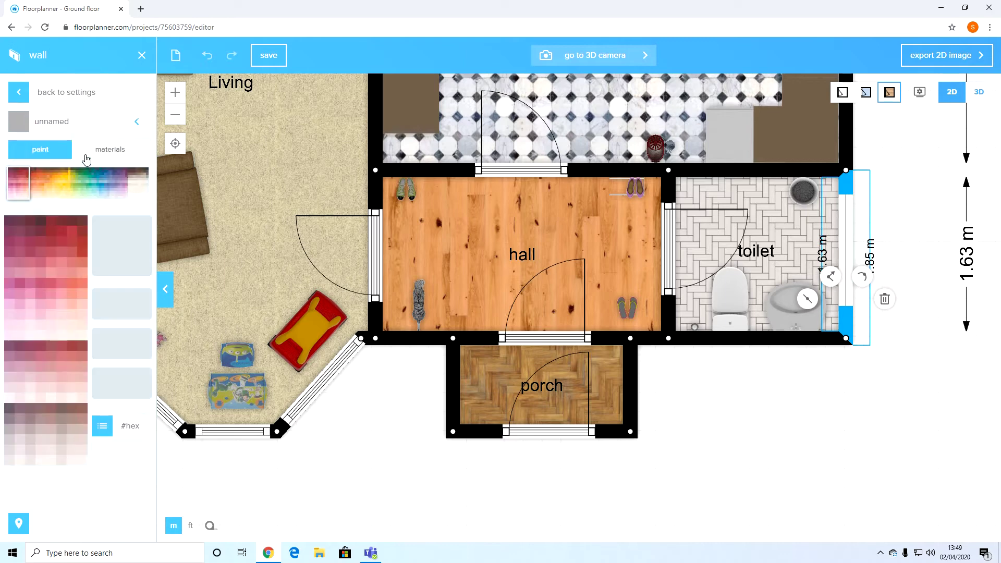
{"action": "left_click", "coordinate": [99, 183]}
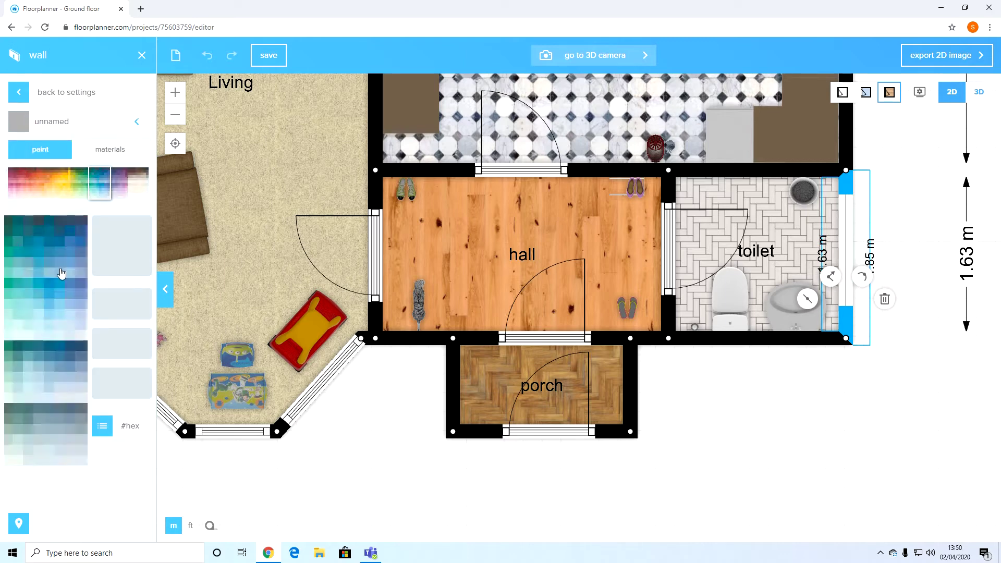
{"action": "left_click", "coordinate": [59, 285]}
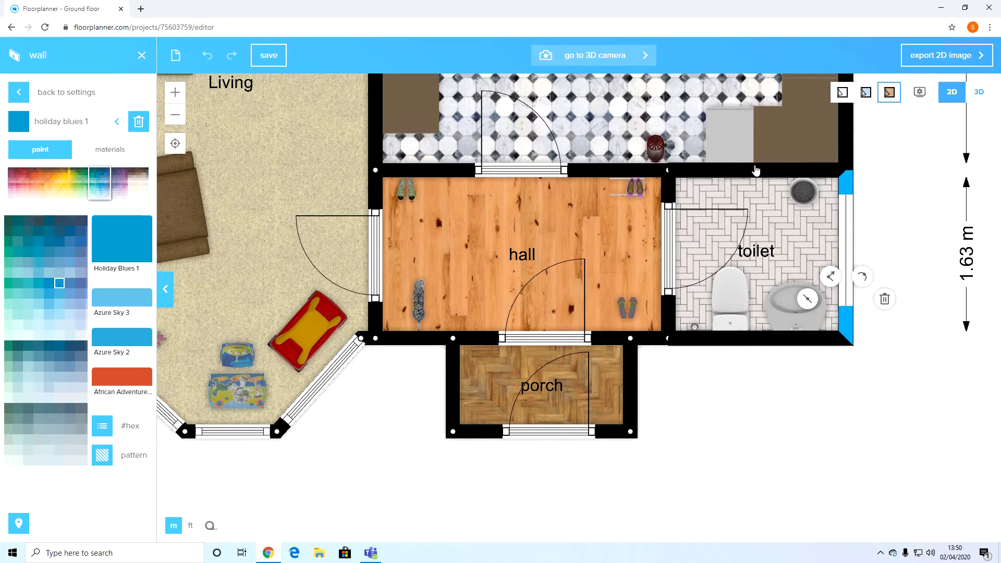
{"action": "key", "text": "Escape"}
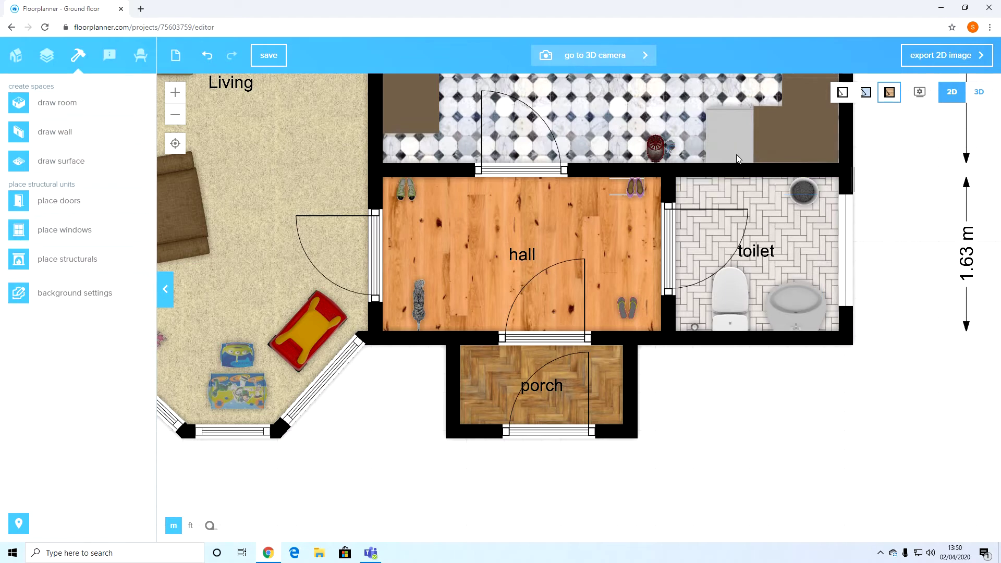
Paint the toilet side of the toilet's top wall Holiday Blues 2.
{"action": "left_click", "coordinate": [787, 174]}
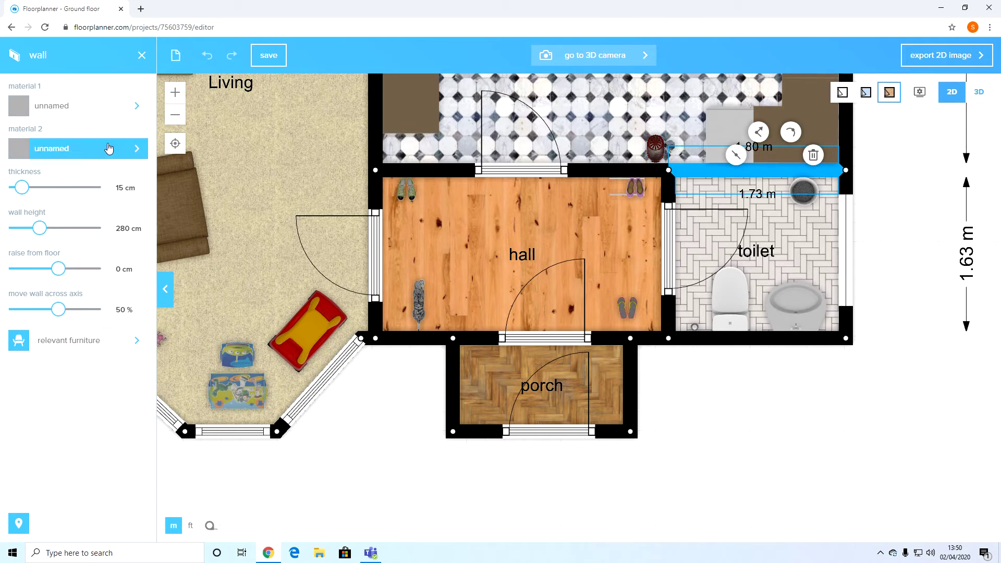
{"action": "left_click", "coordinate": [109, 148]}
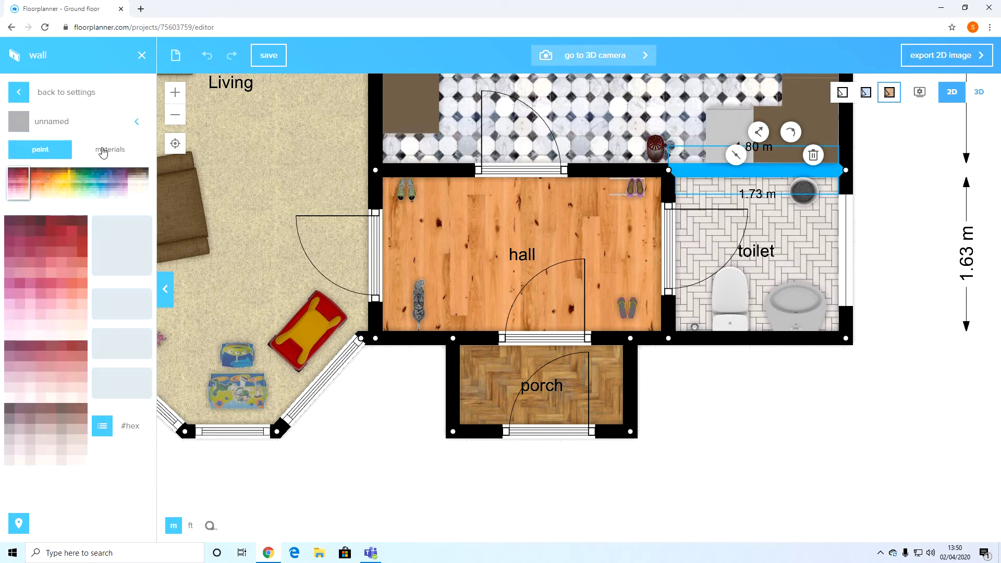
{"action": "left_click", "coordinate": [103, 152]}
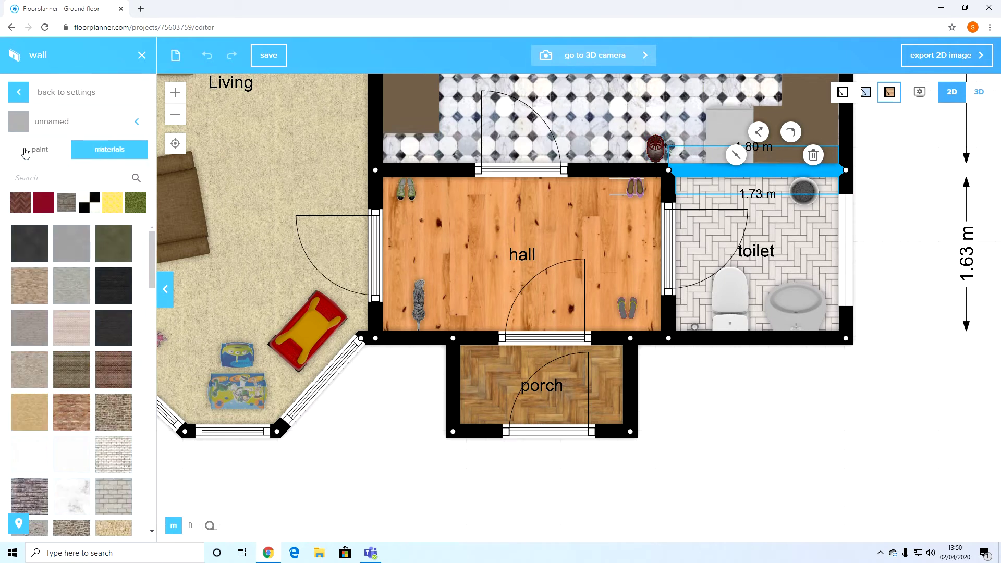
{"action": "left_click", "coordinate": [66, 155]}
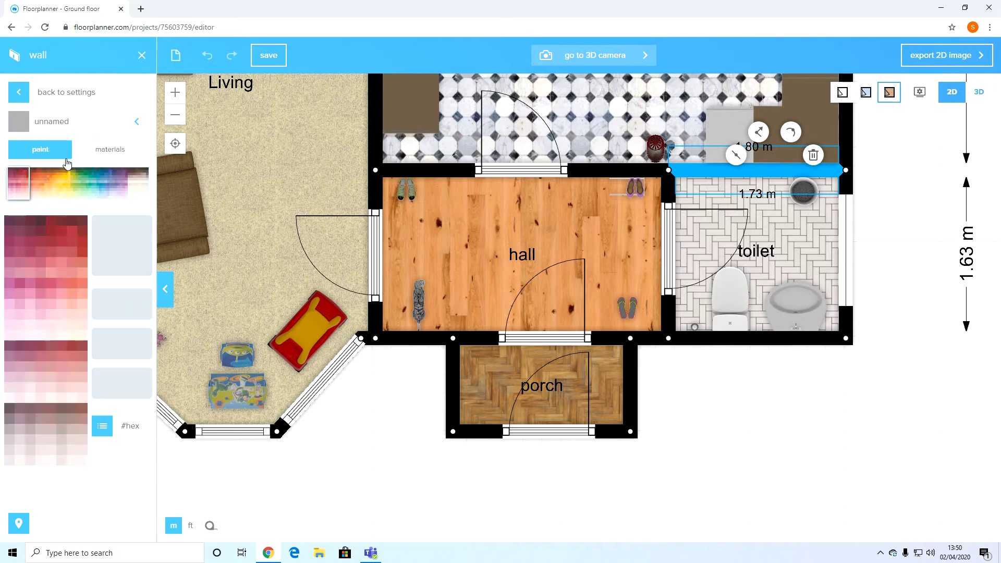
{"action": "left_click", "coordinate": [103, 183]}
{"action": "left_click", "coordinate": [46, 295]}
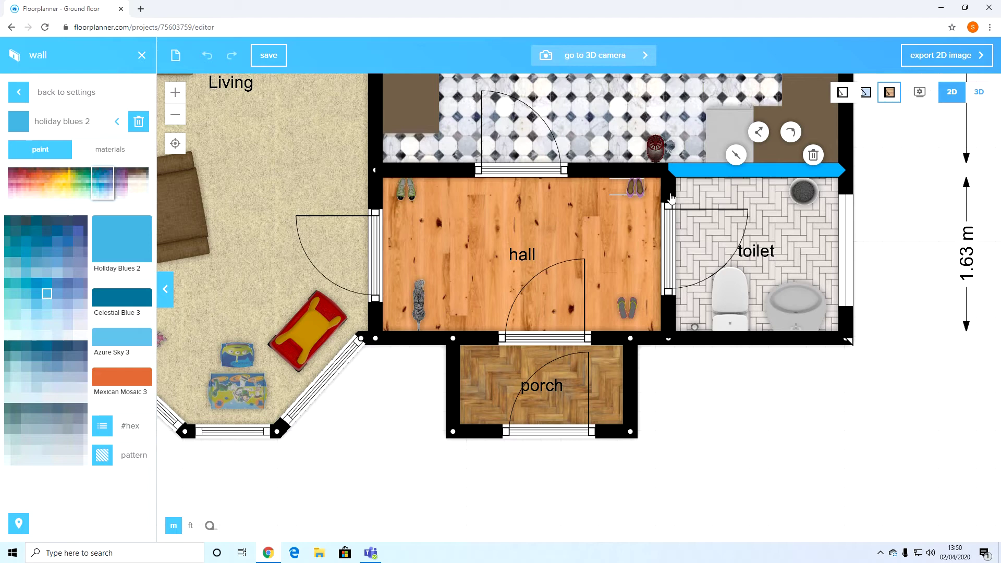
{"action": "key", "text": "Escape"}
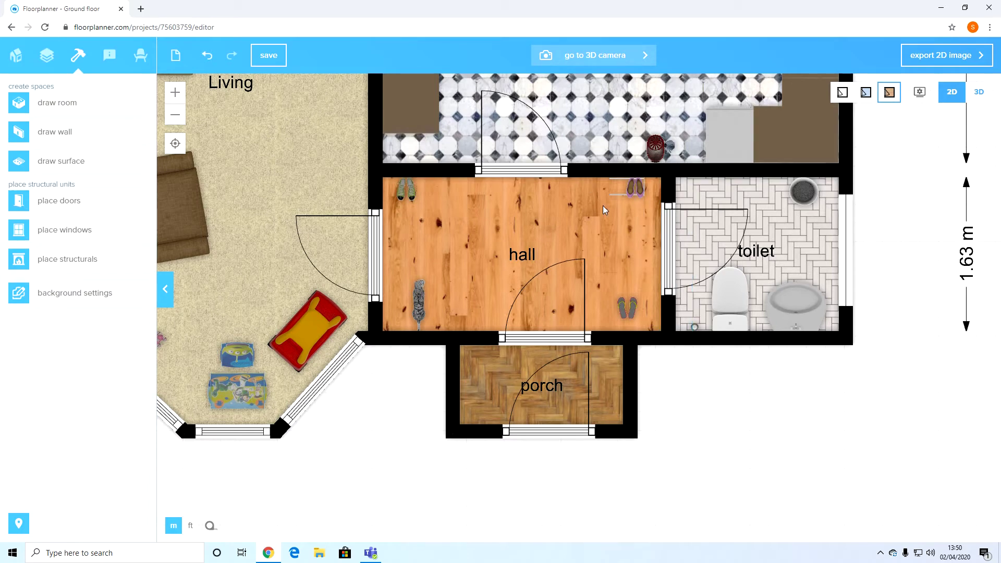
Paint the toilet side of the hall–toilet wall Holiday Blues 2.
{"action": "left_click", "coordinate": [658, 201]}
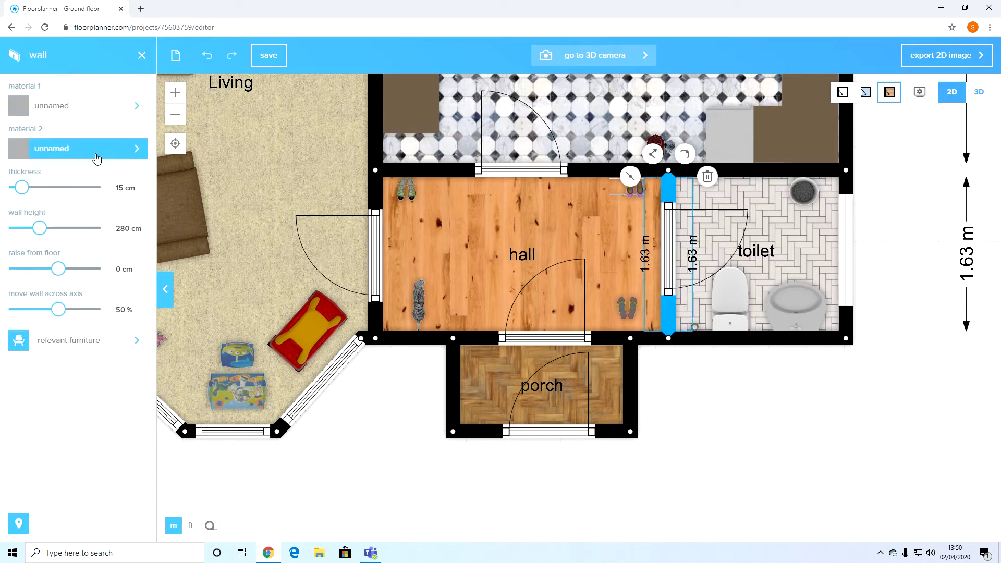
{"action": "left_click", "coordinate": [96, 157]}
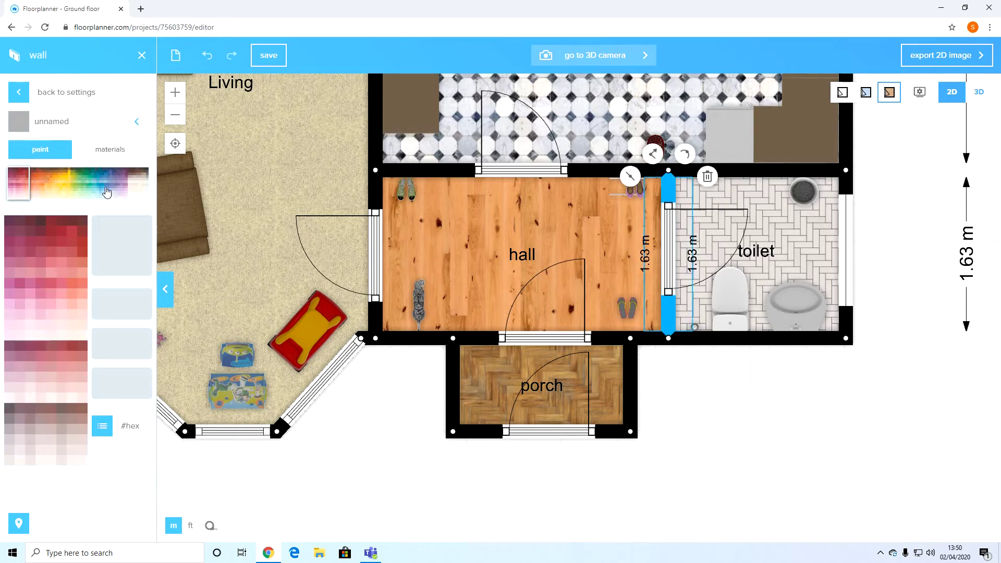
{"action": "left_click", "coordinate": [95, 156]}
{"action": "left_click", "coordinate": [27, 152]}
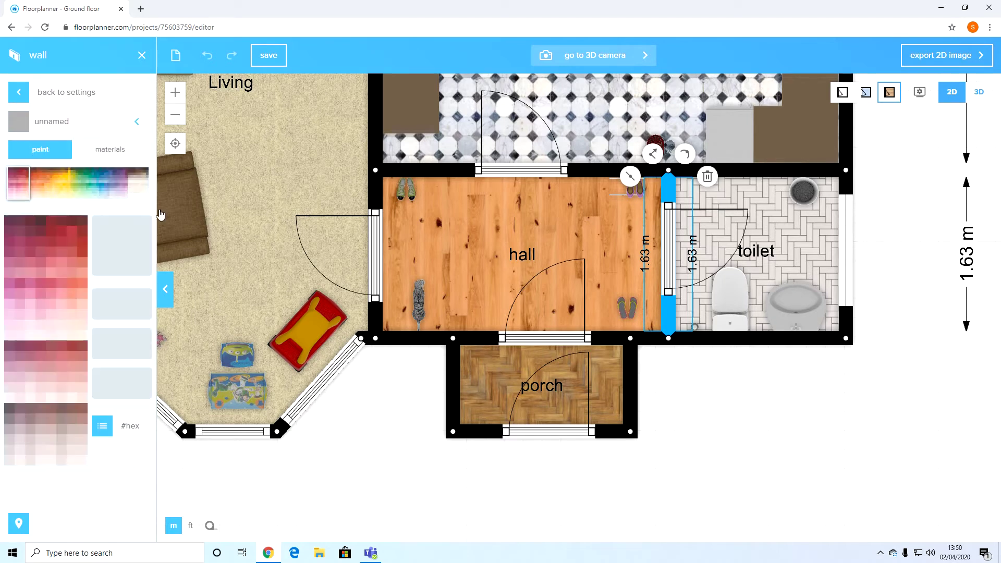
{"action": "left_click", "coordinate": [99, 182]}
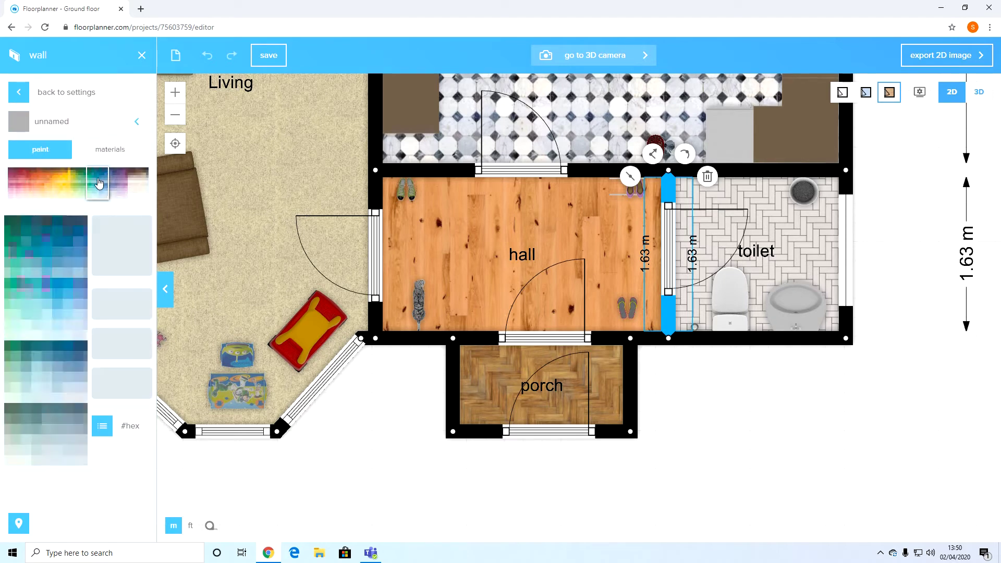
{"action": "left_click", "coordinate": [47, 283]}
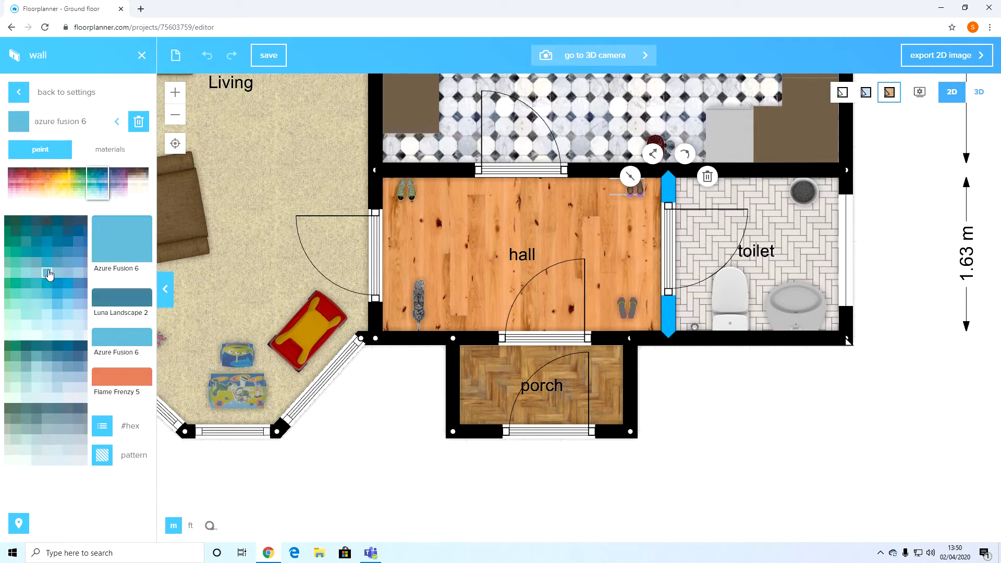
{"action": "left_click", "coordinate": [57, 294]}
{"action": "left_click", "coordinate": [71, 295]}
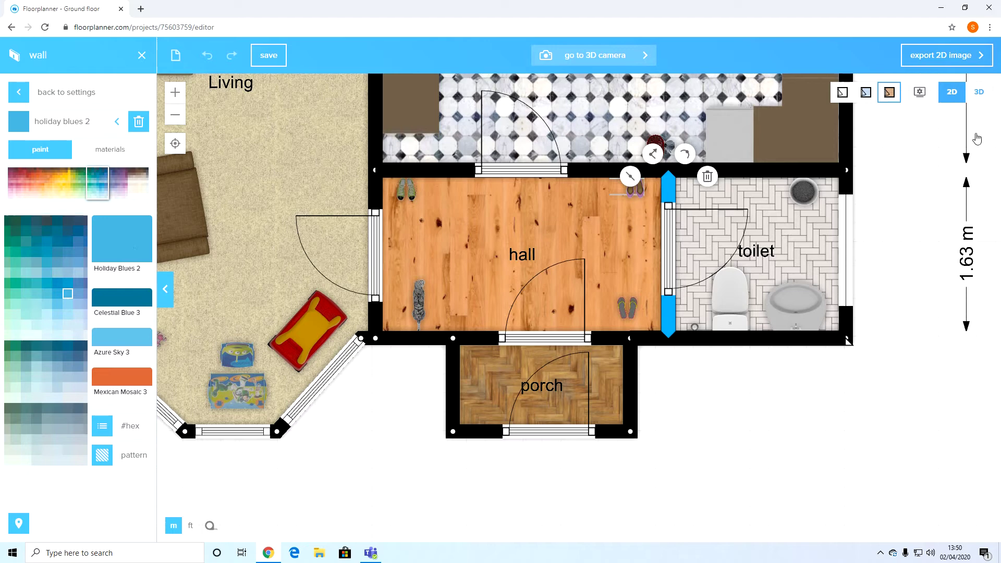
{"action": "left_click", "coordinate": [923, 305]}
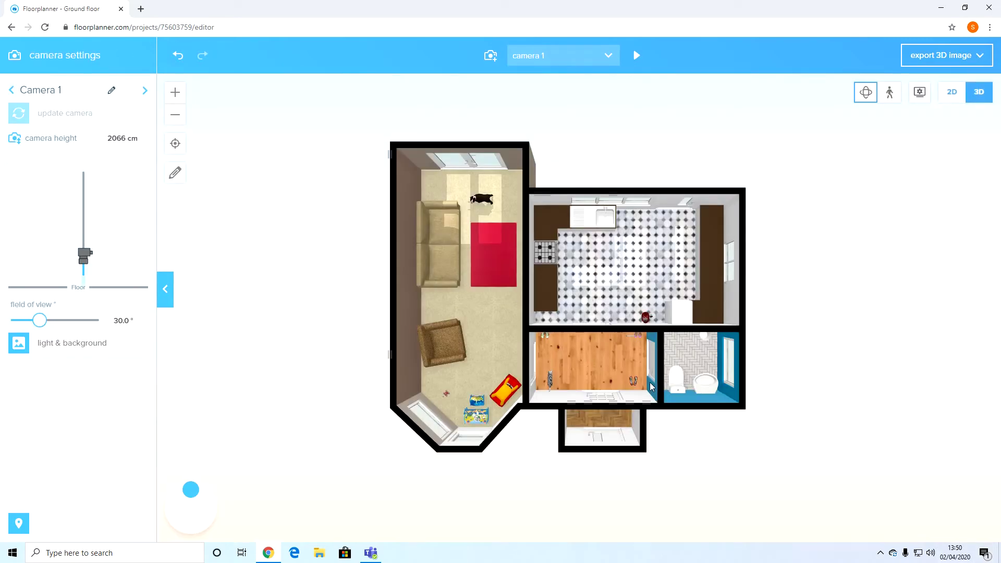
{"action": "left_click_drag", "start_coordinate": [629, 399], "coordinate": [465, 401]}
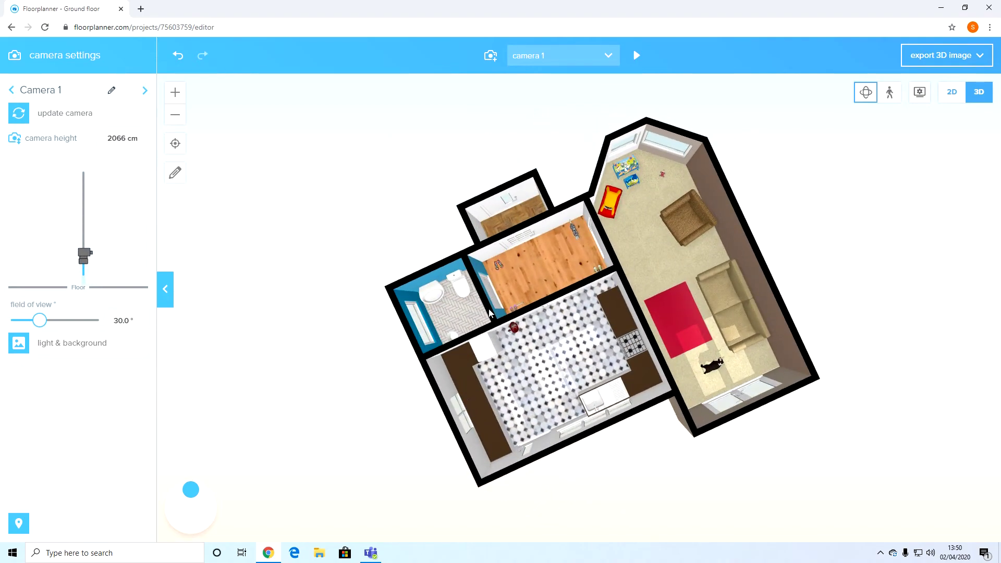
{"action": "left_click_drag", "start_coordinate": [490, 312], "coordinate": [614, 312]}
Paint Material 1 on the hall side of the hall–toilet wall Holiday Blues 2.
{"action": "left_click", "coordinate": [952, 92]}
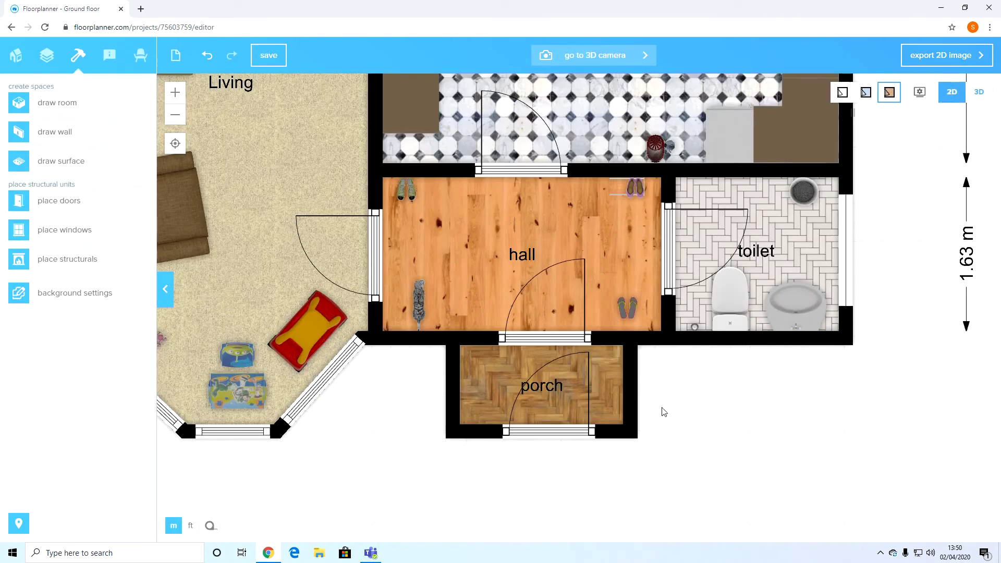
{"action": "left_click", "coordinate": [668, 245]}
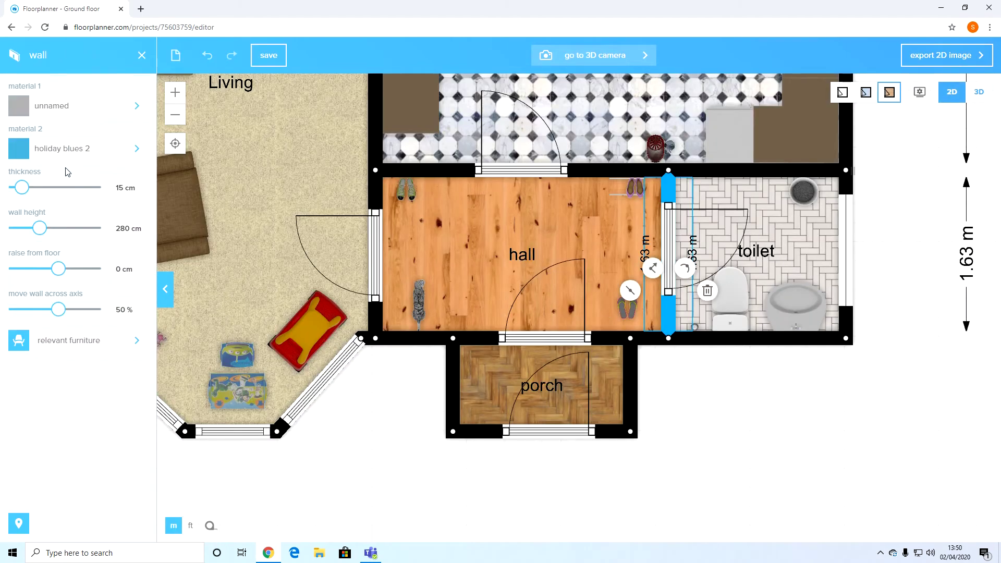
{"action": "left_click", "coordinate": [73, 151]}
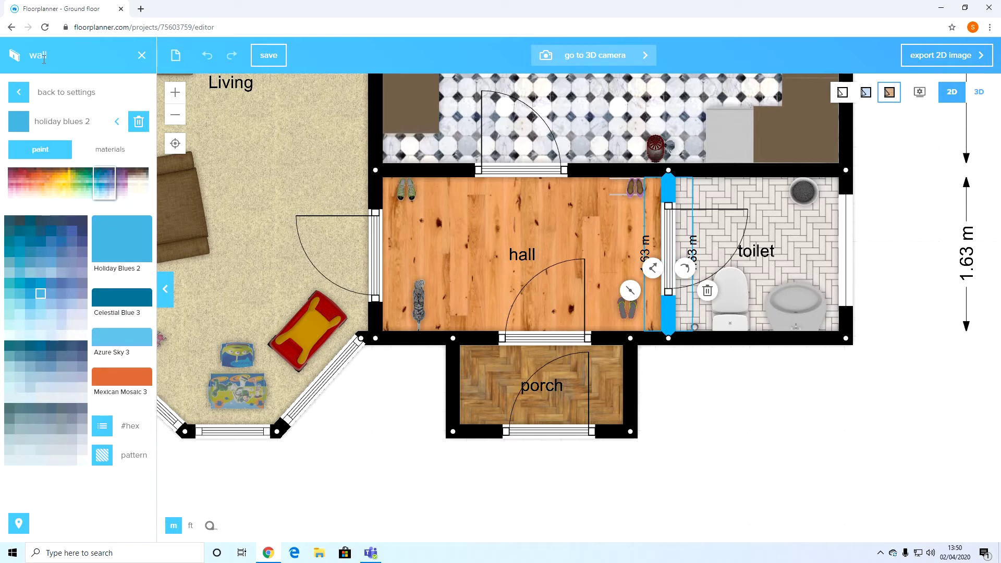
{"action": "left_click", "coordinate": [52, 92]}
{"action": "left_click", "coordinate": [73, 103]}
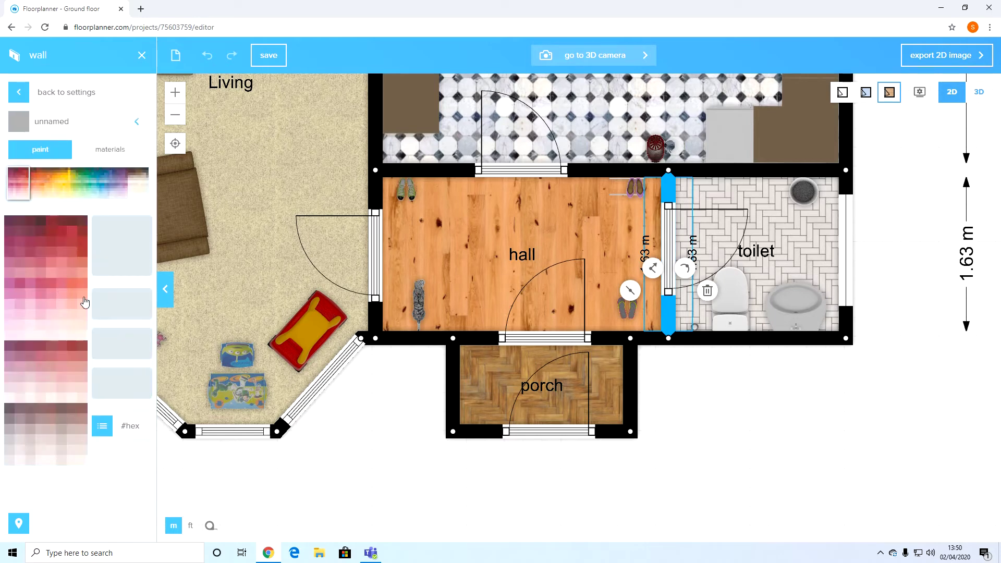
{"action": "left_click", "coordinate": [100, 178]}
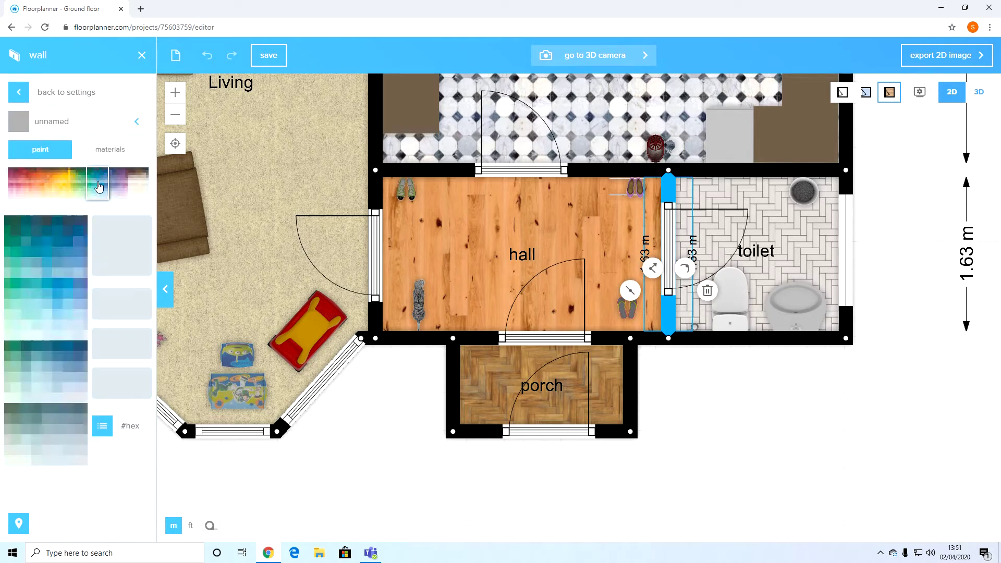
{"action": "left_click", "coordinate": [68, 294]}
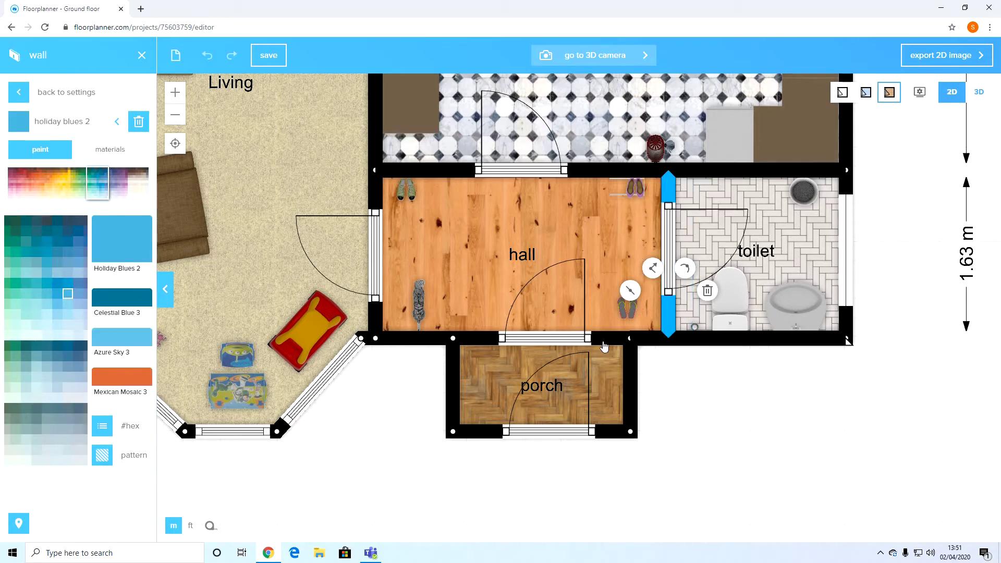
{"action": "left_click", "coordinate": [782, 364]}
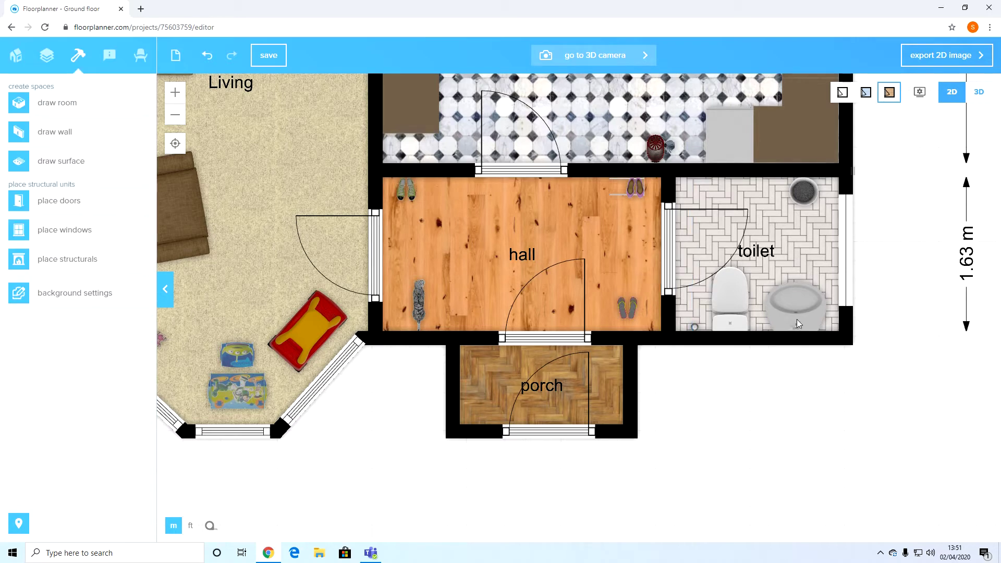
Zoom and orbit in 3D to confirm the hall–toilet wall is blue on its hall side.
{"action": "left_click", "coordinate": [978, 92]}
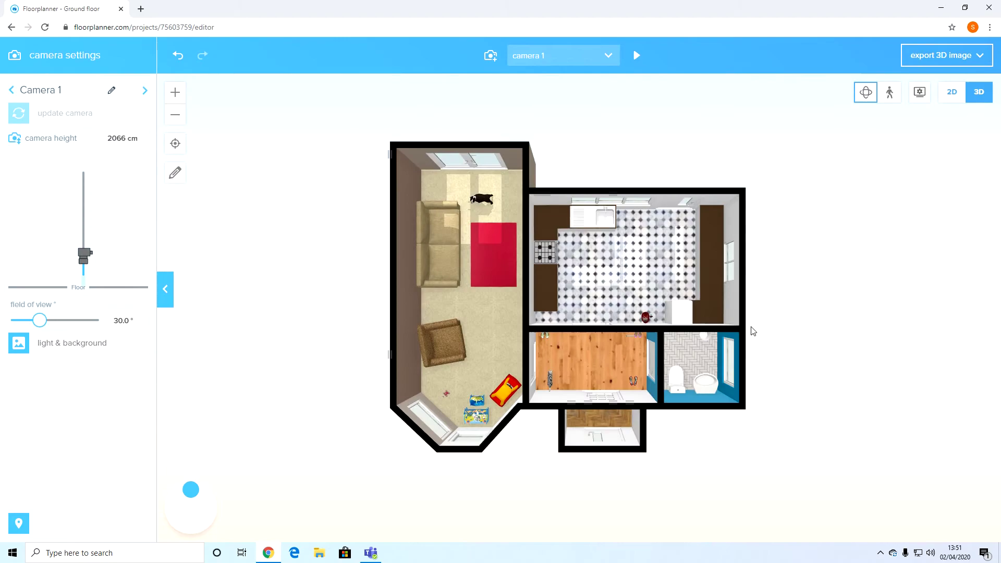
{"action": "scroll", "coordinate": [753, 331], "scroll_direction": "up", "scroll_amount": 3}
{"action": "left_click_drag", "start_coordinate": [733, 373], "coordinate": [467, 442]}
{"action": "left_click_drag", "start_coordinate": [538, 142], "coordinate": [512, 152]}
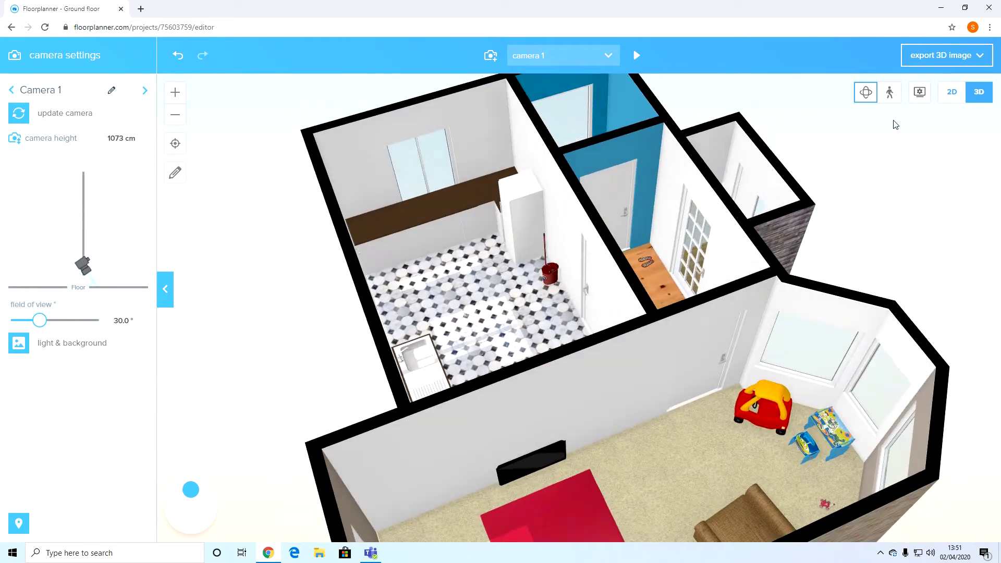
{"action": "left_click", "coordinate": [952, 92]}
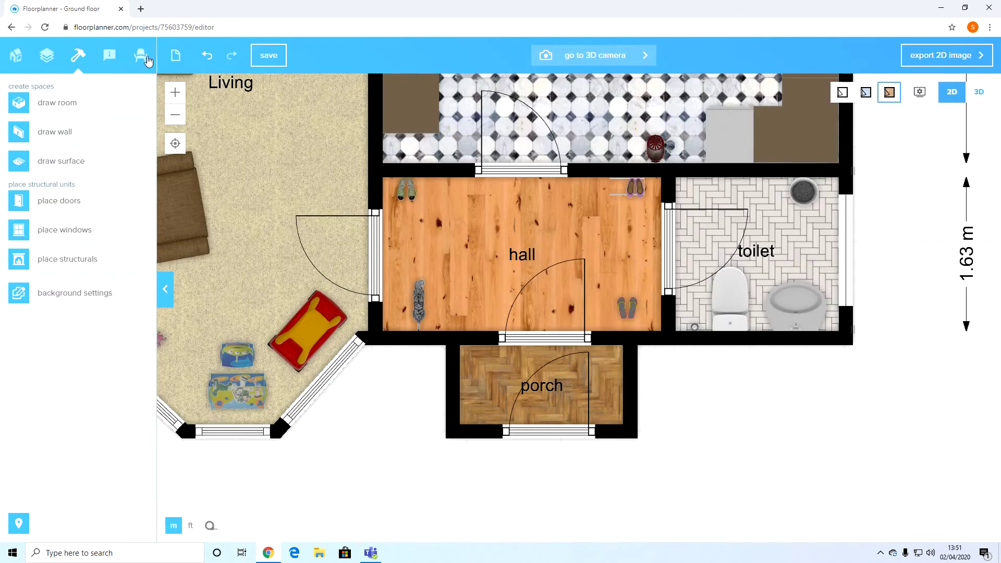
Search all furniture categories for 'blind' with 3D previews and place Slatted Blinds on the toilet's right window.
{"action": "left_click", "coordinate": [139, 63]}
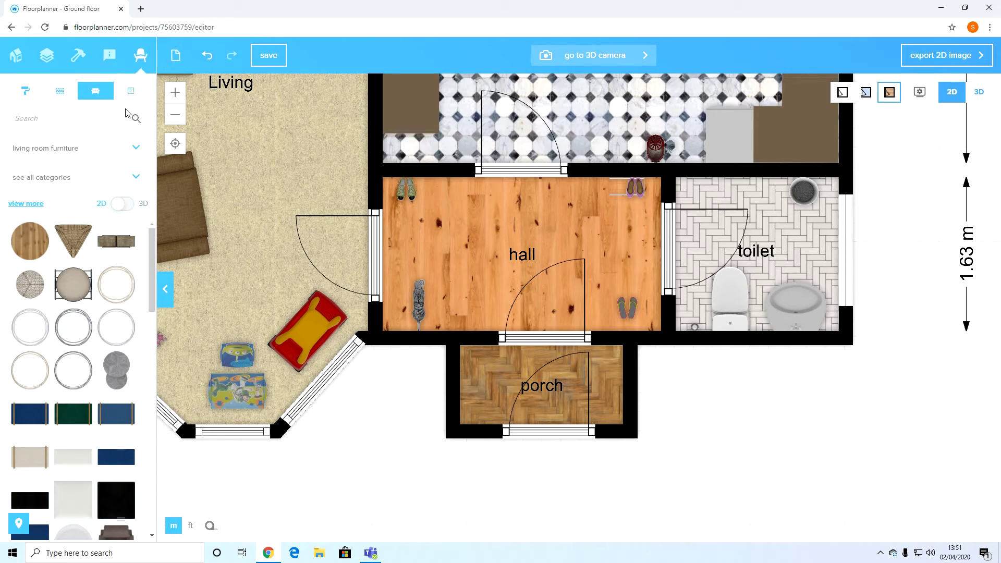
{"action": "left_click", "coordinate": [141, 150]}
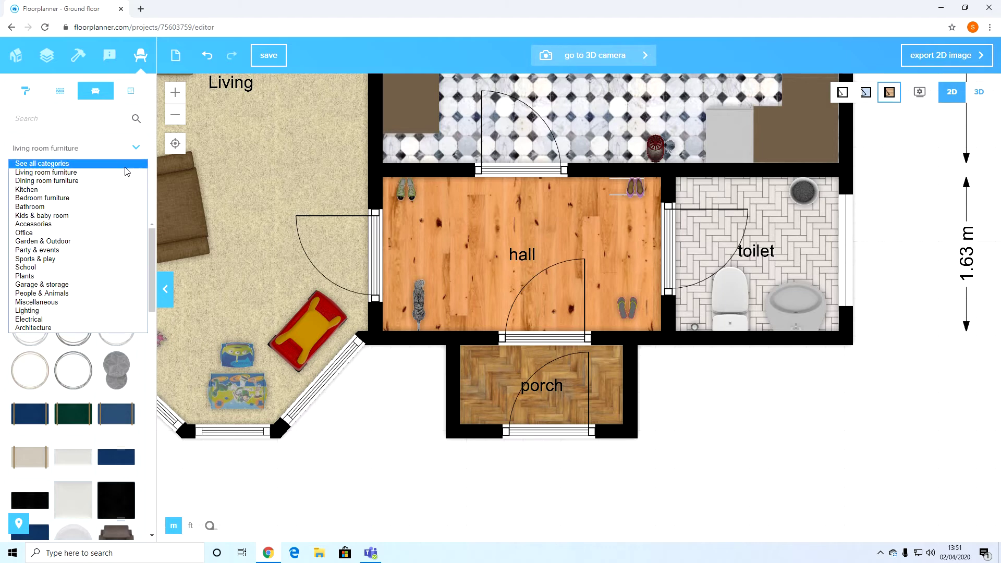
{"action": "left_click", "coordinate": [107, 162]}
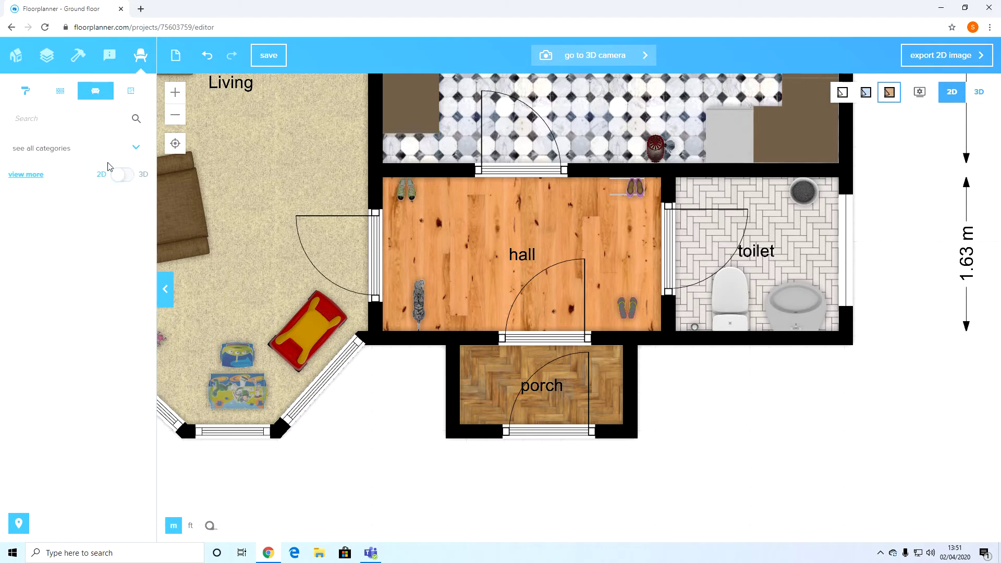
{"action": "left_click", "coordinate": [122, 177]}
{"action": "left_click", "coordinate": [37, 120]}
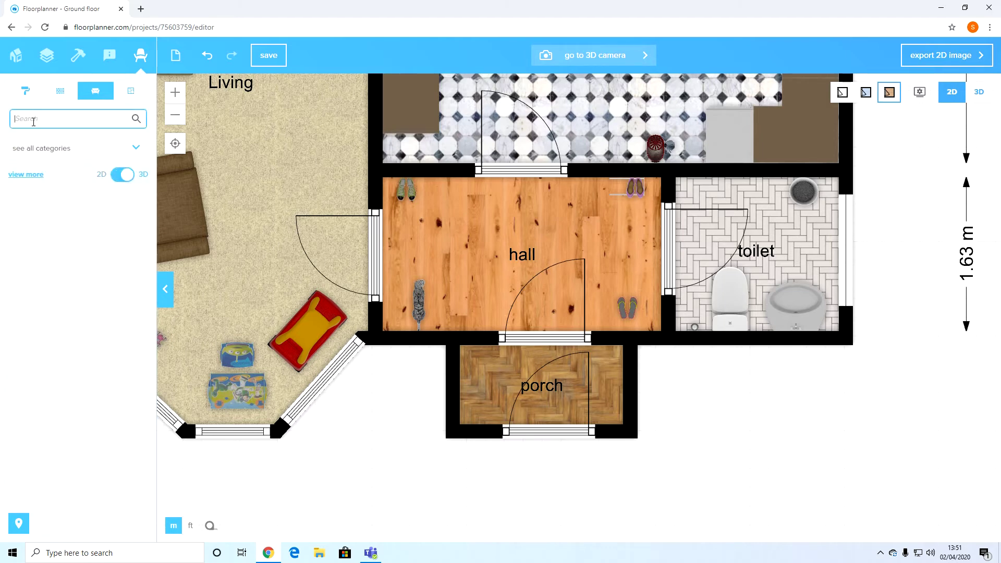
{"action": "type", "text": "blind"}
{"action": "key", "text": "Return"}
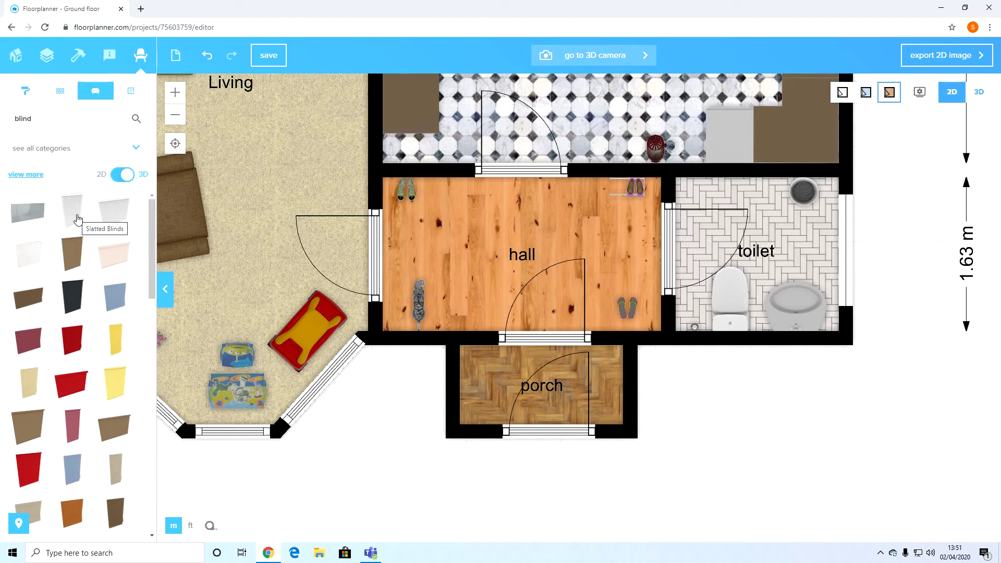
{"action": "left_click_drag", "start_coordinate": [77, 218], "coordinate": [852, 254]}
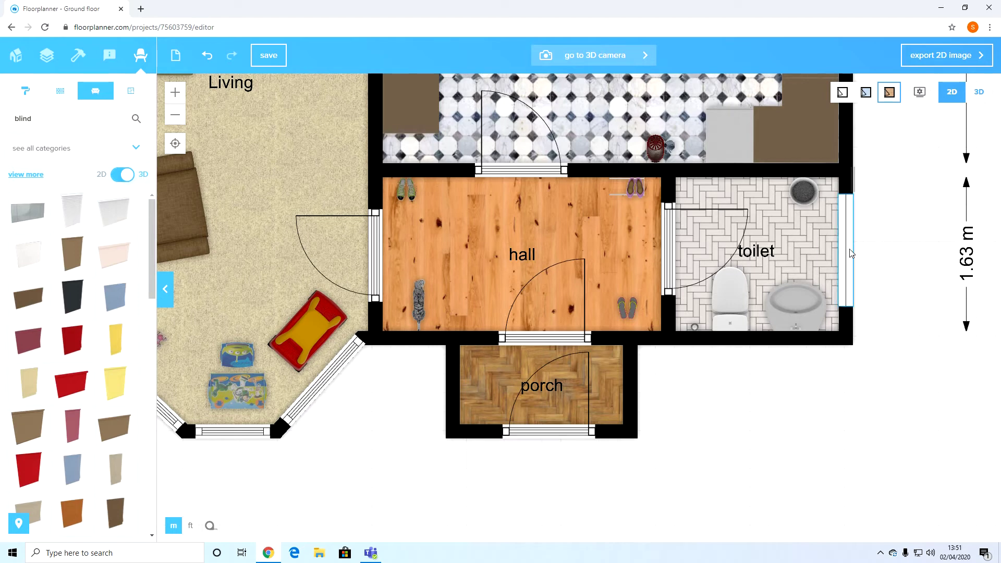
Place a white slatted blind on the toilet window, set it 118 cm wide, and nudge it down the wall.
{"action": "left_click", "coordinate": [851, 253]}
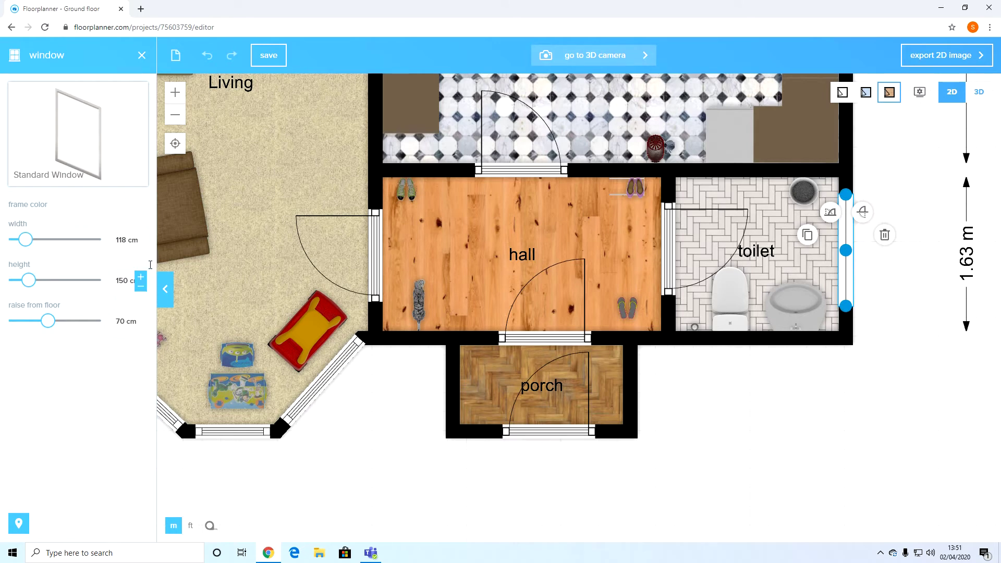
{"action": "left_click", "coordinate": [145, 58]}
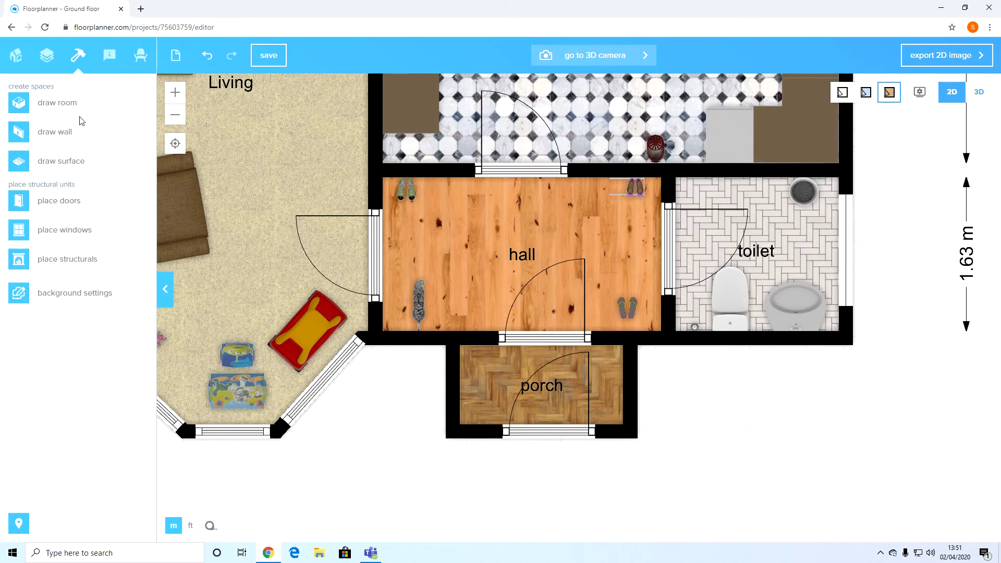
{"action": "left_click", "coordinate": [142, 56]}
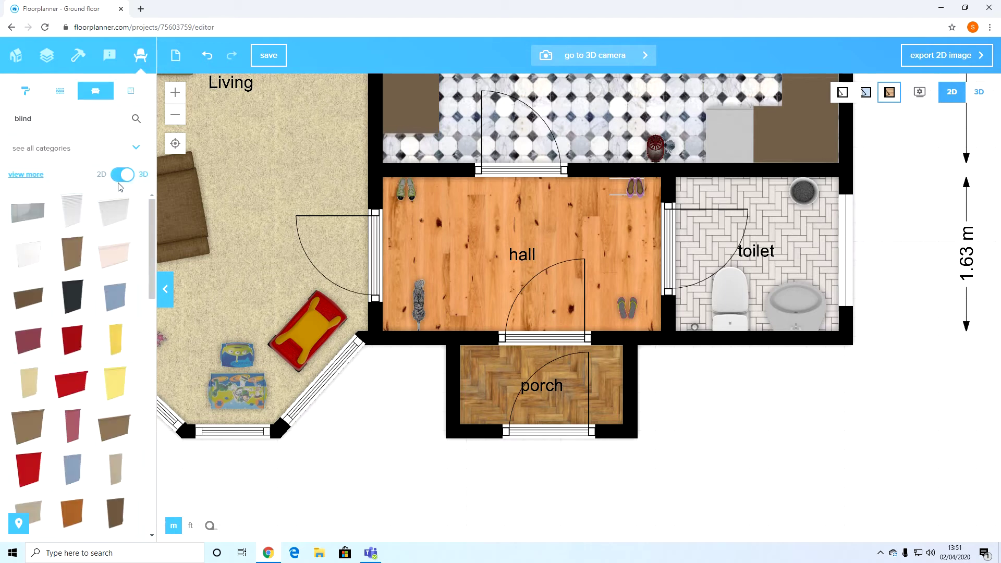
{"action": "left_click_drag", "start_coordinate": [69, 207], "coordinate": [835, 248]}
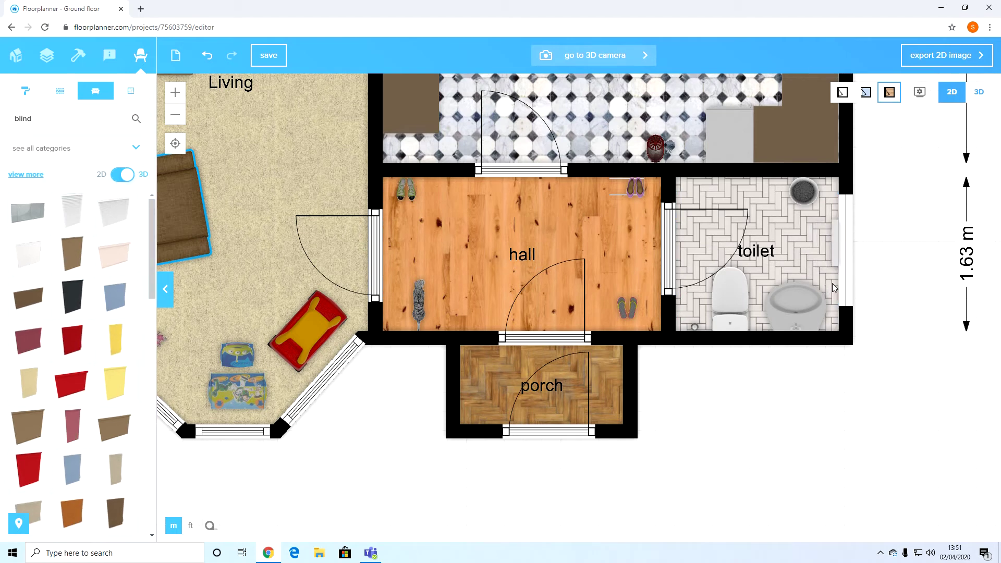
{"action": "left_click", "coordinate": [836, 240]}
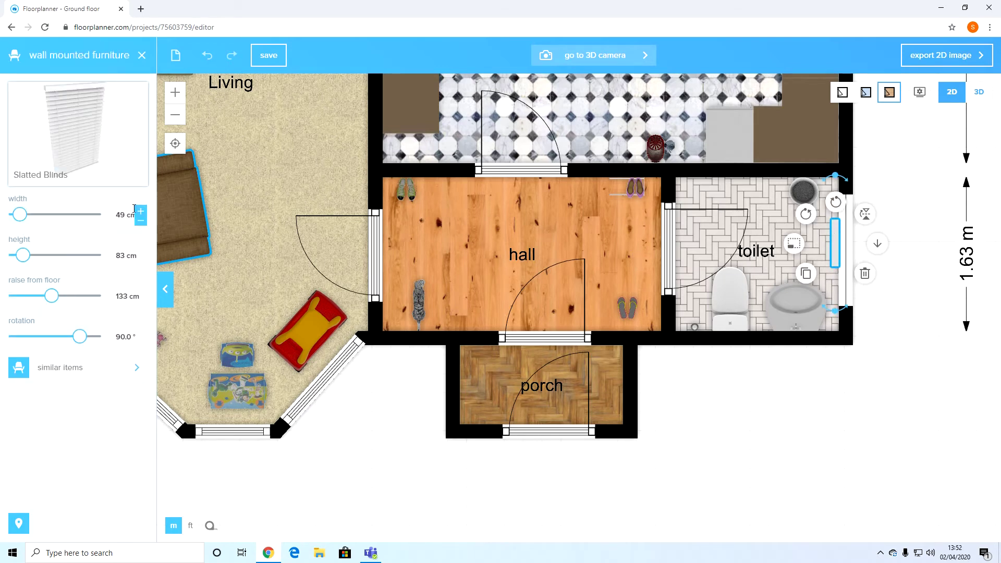
{"action": "left_click", "coordinate": [137, 215]}
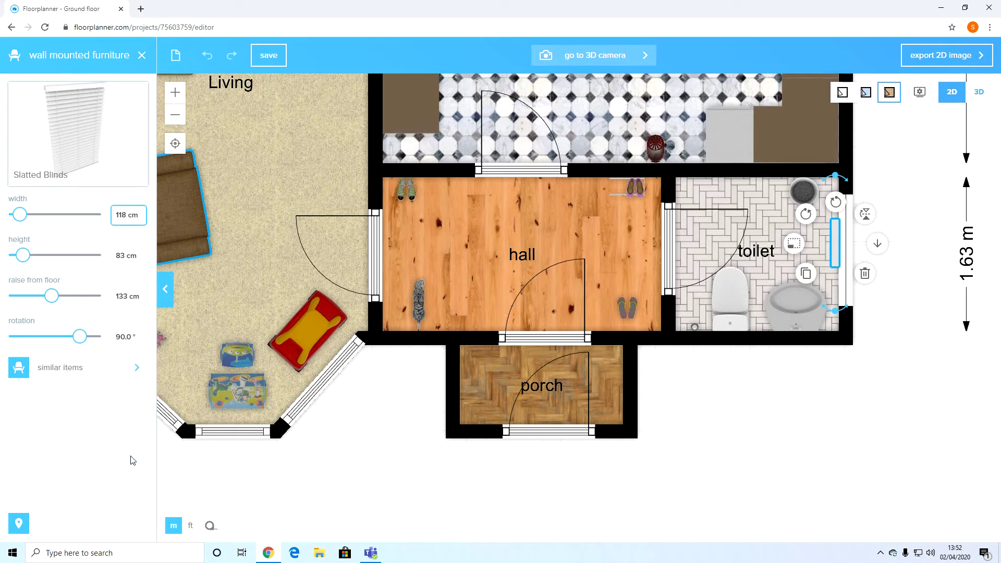
{"action": "left_click", "coordinate": [895, 382]}
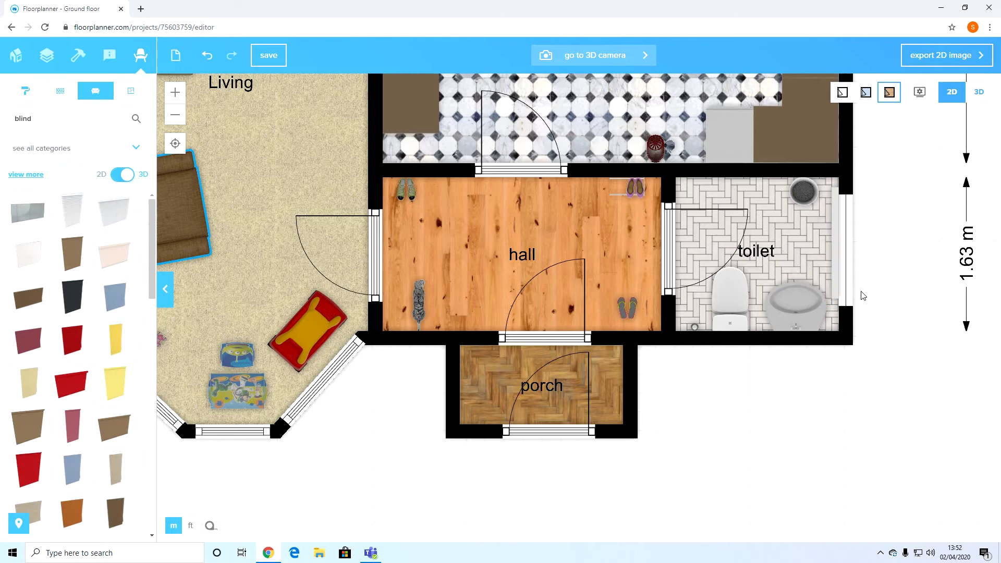
{"action": "left_click", "coordinate": [836, 252]}
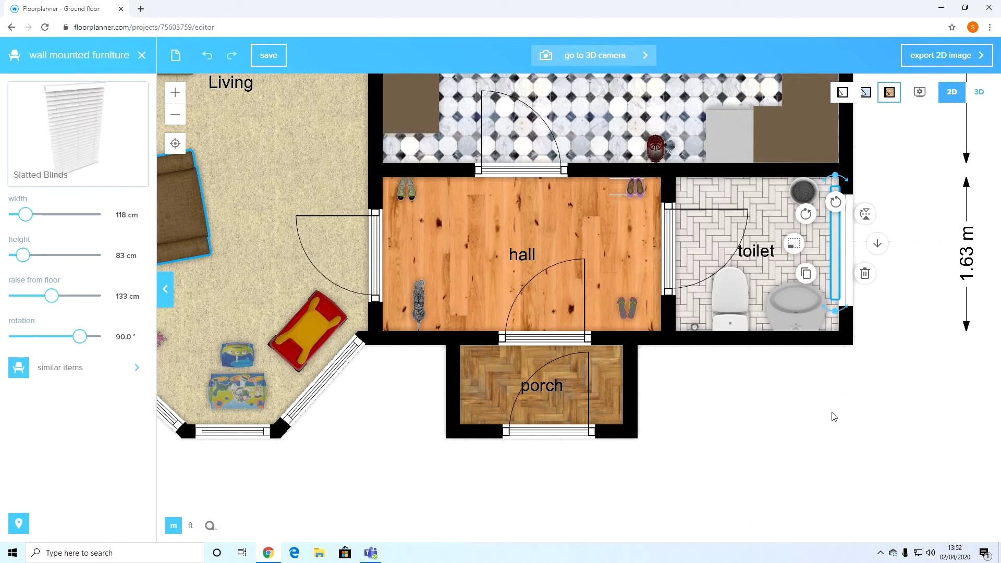
{"action": "left_click", "coordinate": [836, 281]}
{"action": "left_click_drag", "start_coordinate": [836, 282], "coordinate": [837, 290]}
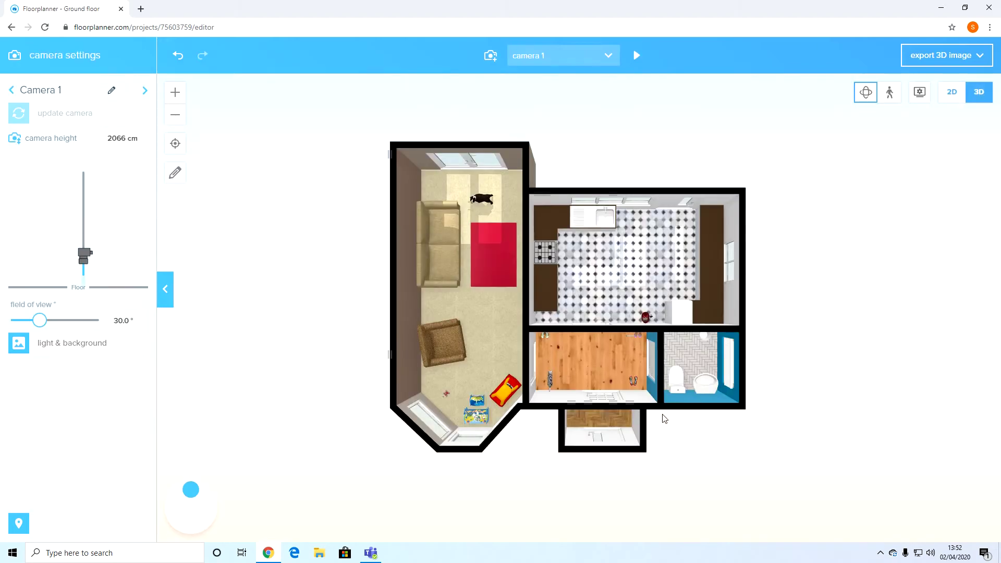
Preview the toilet blind in the 3D view, then return to the 2D plan.
{"action": "left_click_drag", "start_coordinate": [639, 396], "coordinate": [715, 371]}
{"action": "scroll", "coordinate": [694, 197], "scroll_direction": "up", "scroll_amount": 5}
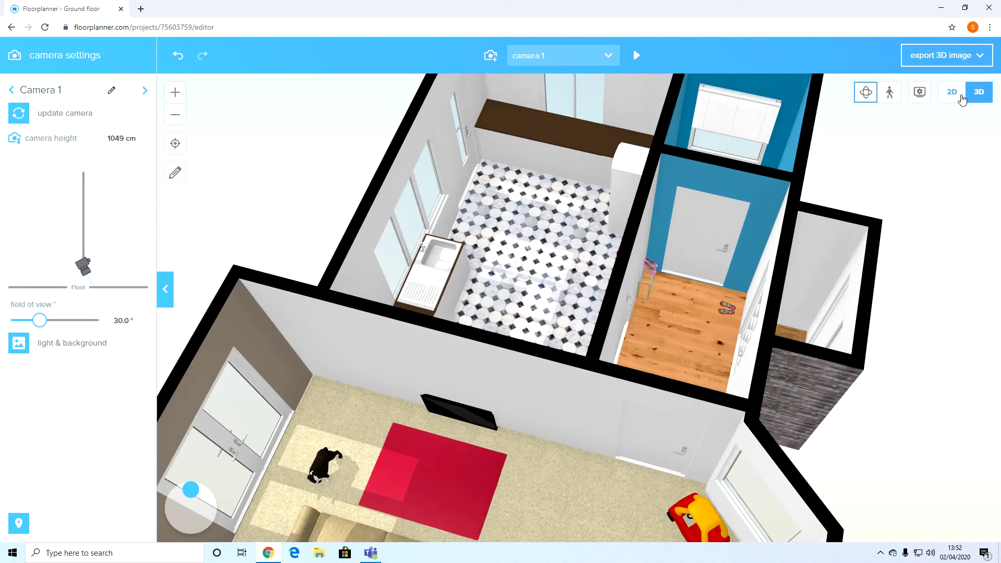
{"action": "left_click", "coordinate": [952, 92]}
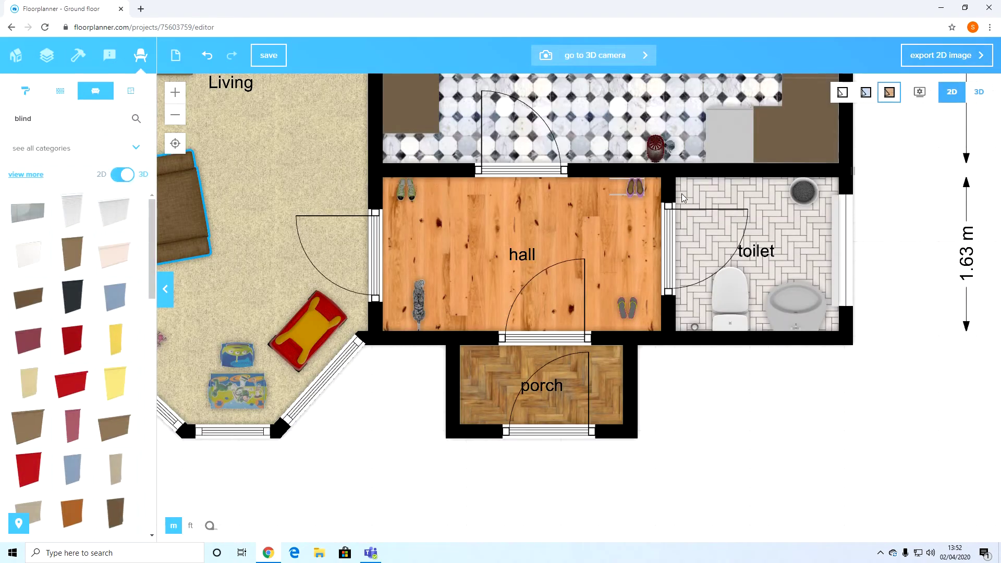
Paint the second side of the hall–toilet wall Night Jewels 5 grey.
{"action": "left_click", "coordinate": [667, 194]}
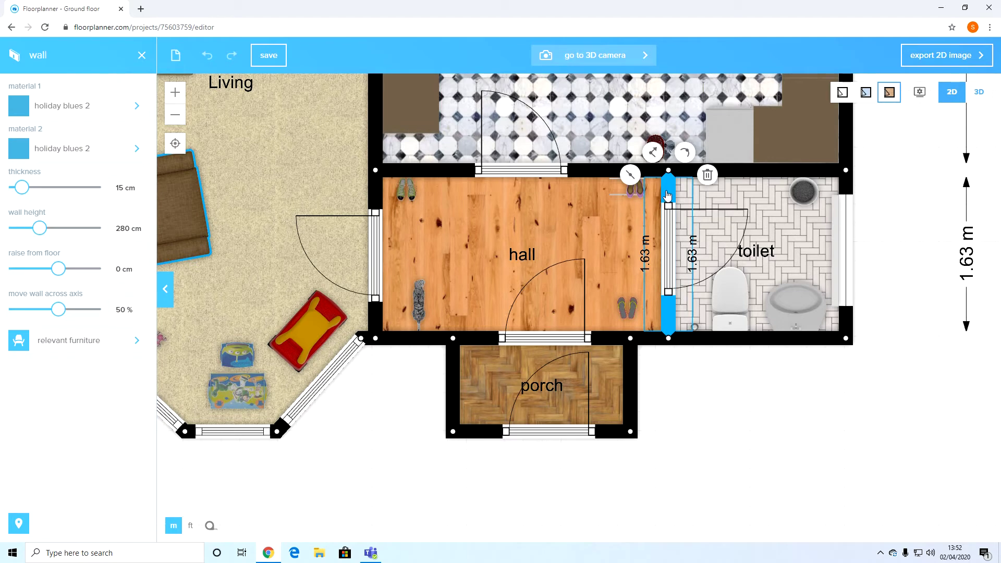
{"action": "left_click", "coordinate": [104, 151]}
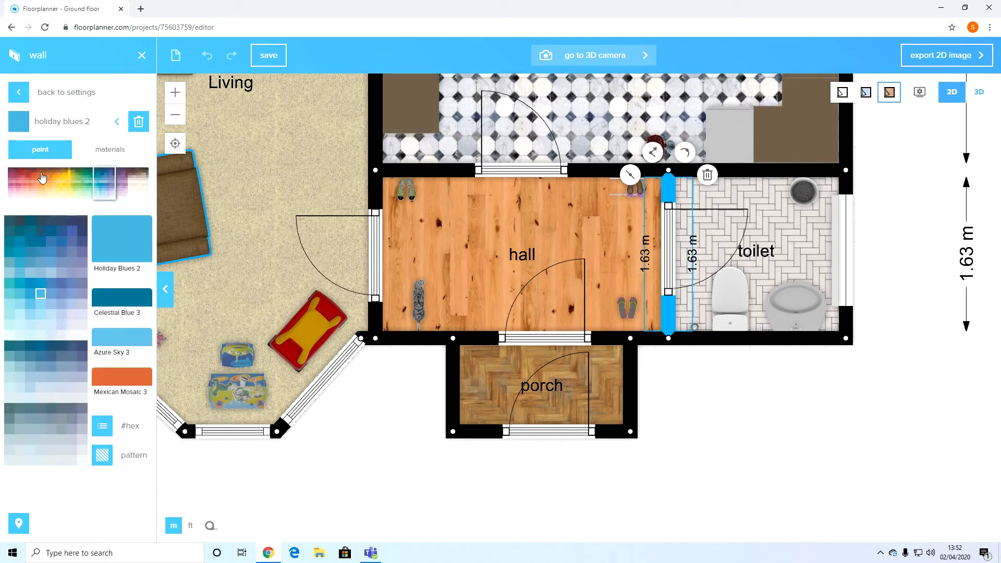
{"action": "left_click", "coordinate": [138, 187]}
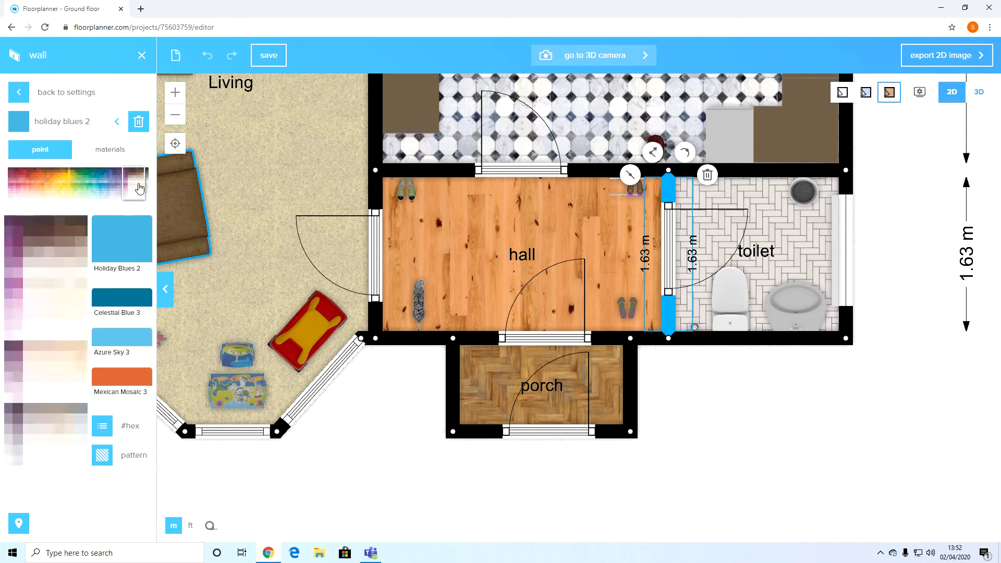
{"action": "left_click", "coordinate": [145, 191]}
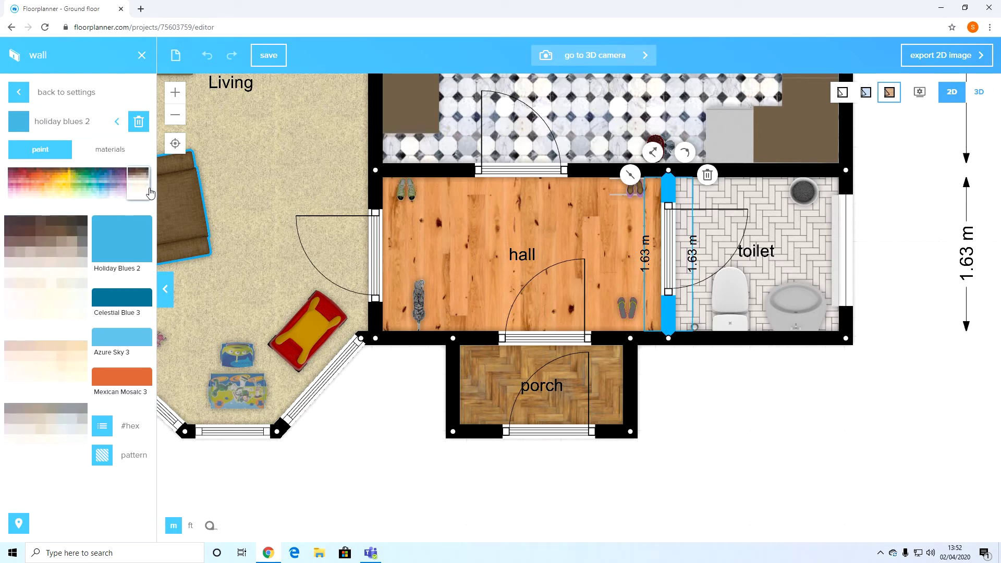
{"action": "left_click", "coordinate": [82, 266]}
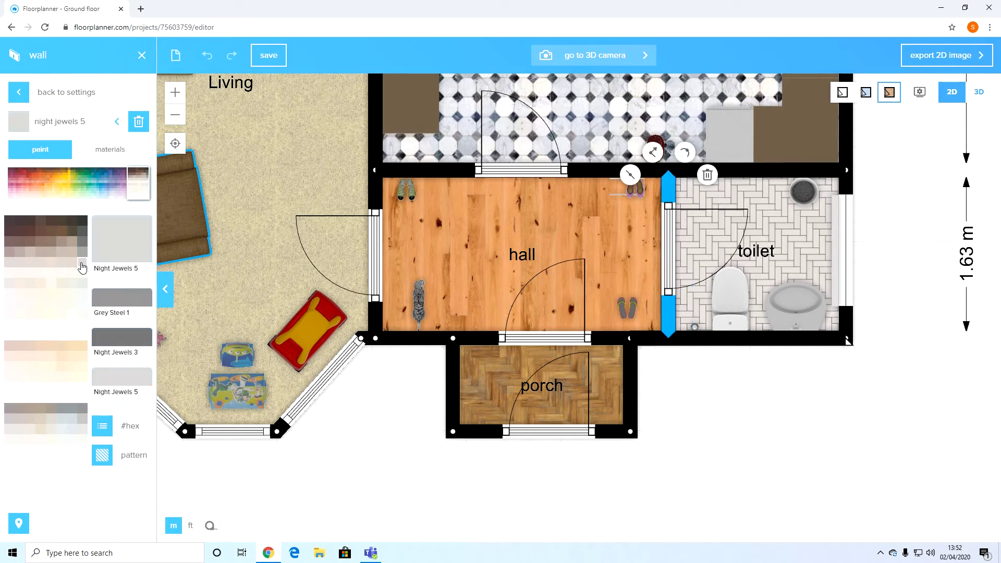
{"action": "left_click", "coordinate": [669, 462]}
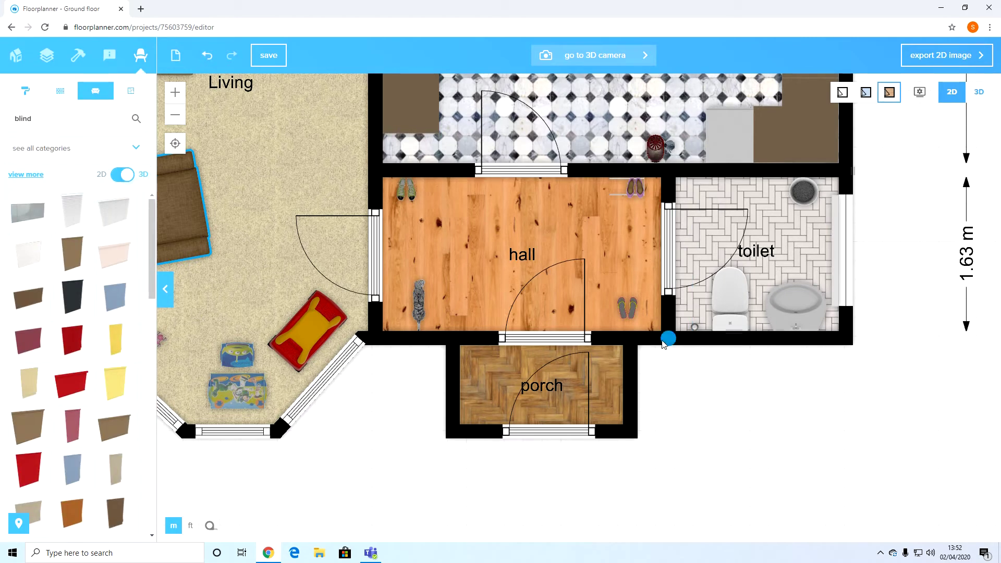
Open the hall–porch wall's second-side paint colours, then close them without changes.
{"action": "left_click", "coordinate": [619, 339]}
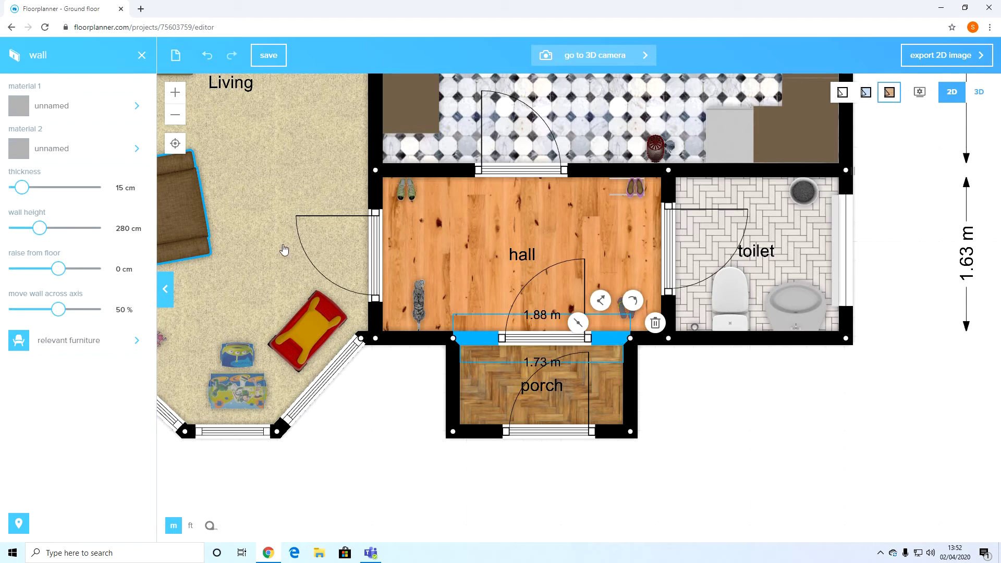
{"action": "left_click", "coordinate": [123, 151]}
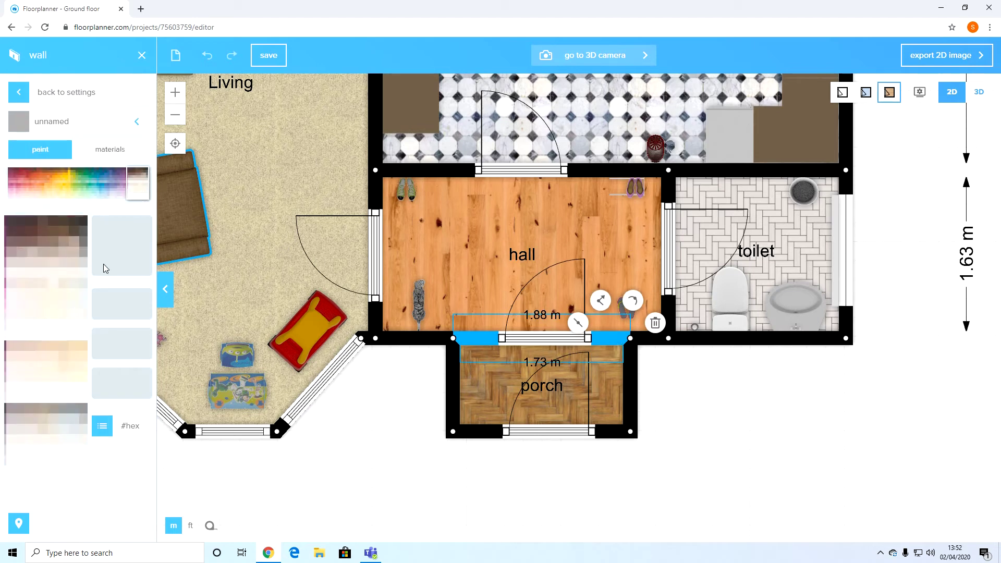
{"action": "left_click", "coordinate": [884, 243]}
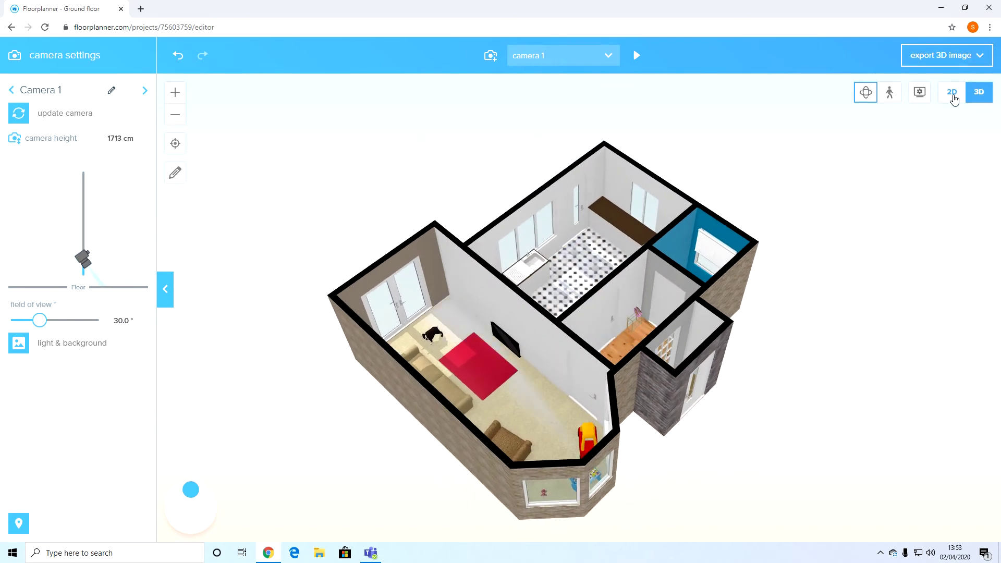
Paint the hall–kitchen wall's second side Night Jewels 4 grey and view the house in 3D.
{"action": "left_click", "coordinate": [952, 92]}
{"action": "left_click", "coordinate": [416, 170]}
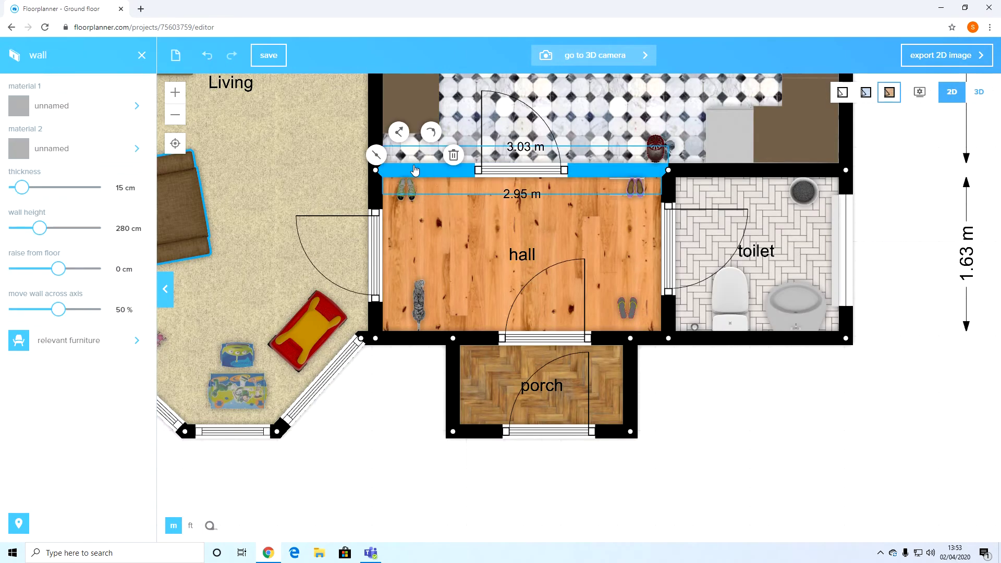
{"action": "left_click", "coordinate": [102, 151]}
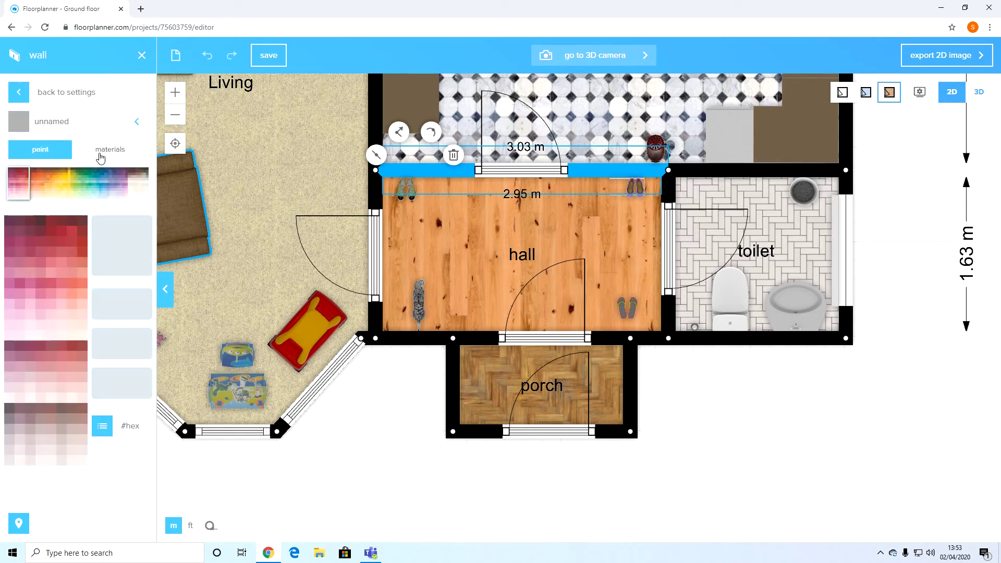
{"action": "left_click", "coordinate": [138, 187]}
{"action": "left_click", "coordinate": [84, 253]}
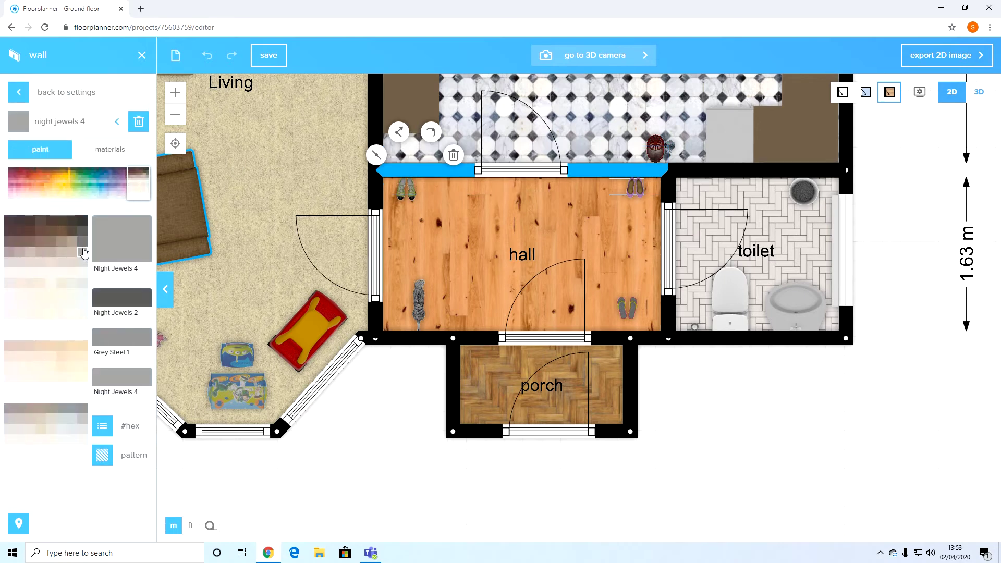
{"action": "left_click", "coordinate": [980, 94]}
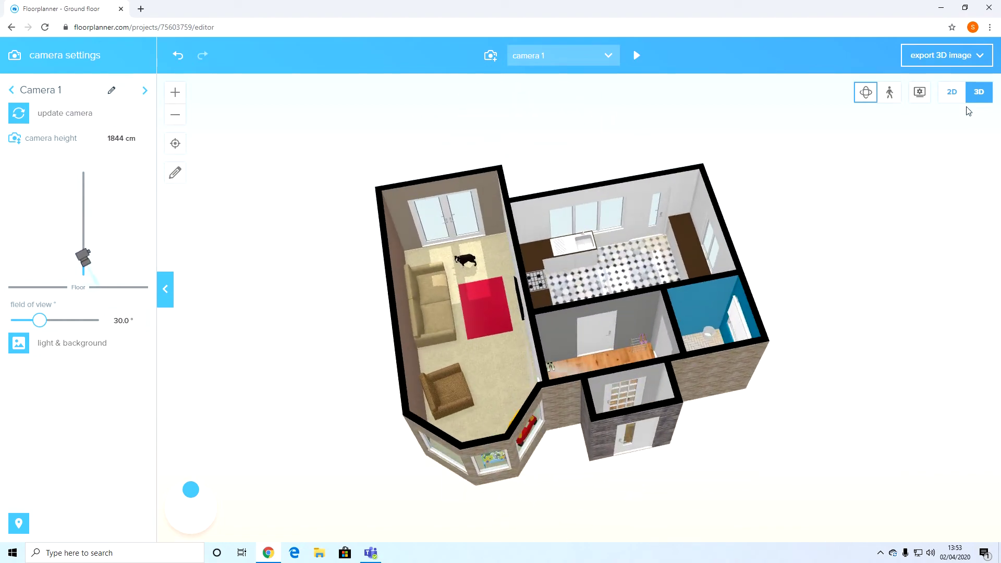
Search furniture for 'curt' and hang a purple curtain on the living room's top wall beside the doors.
{"action": "left_click", "coordinate": [952, 92]}
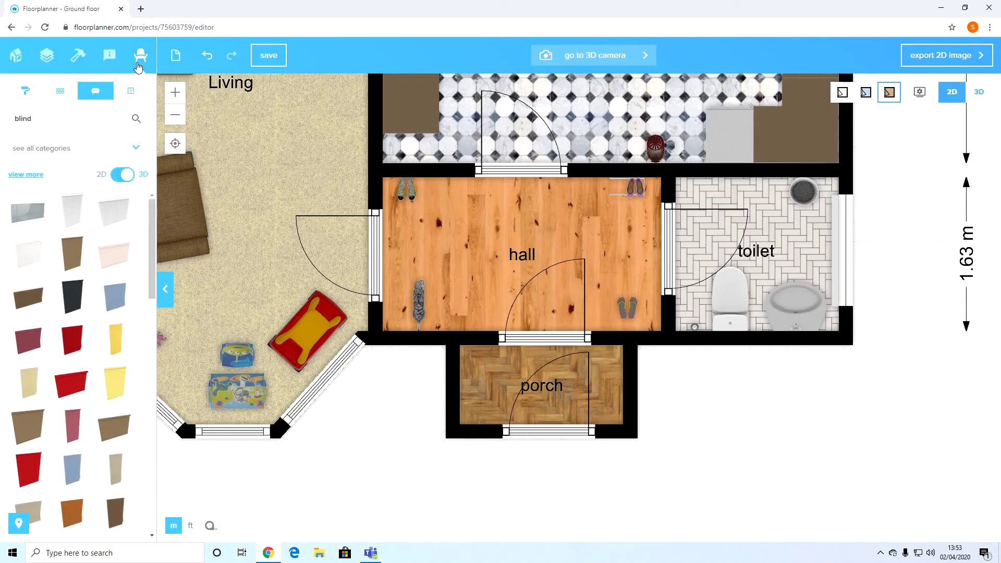
{"action": "double_click", "coordinate": [24, 118]}
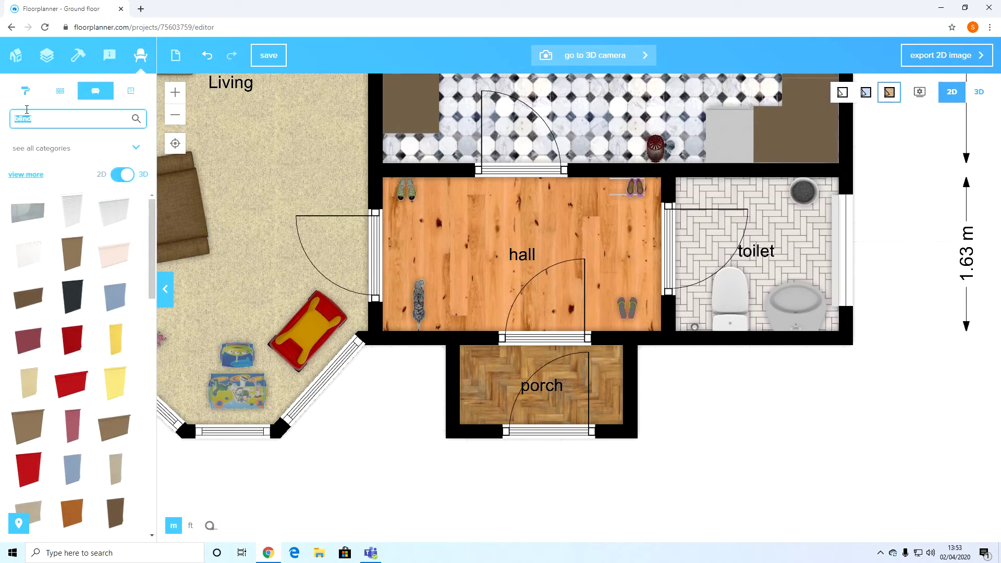
{"action": "type", "text": "cut"}
{"action": "key", "text": "BackSpace"}
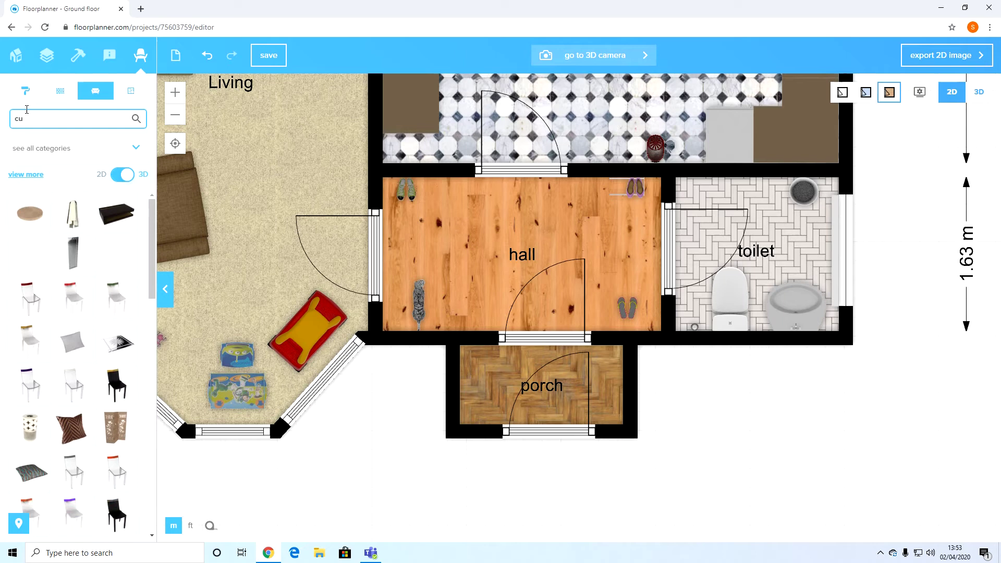
{"action": "type", "text": "rtains"}
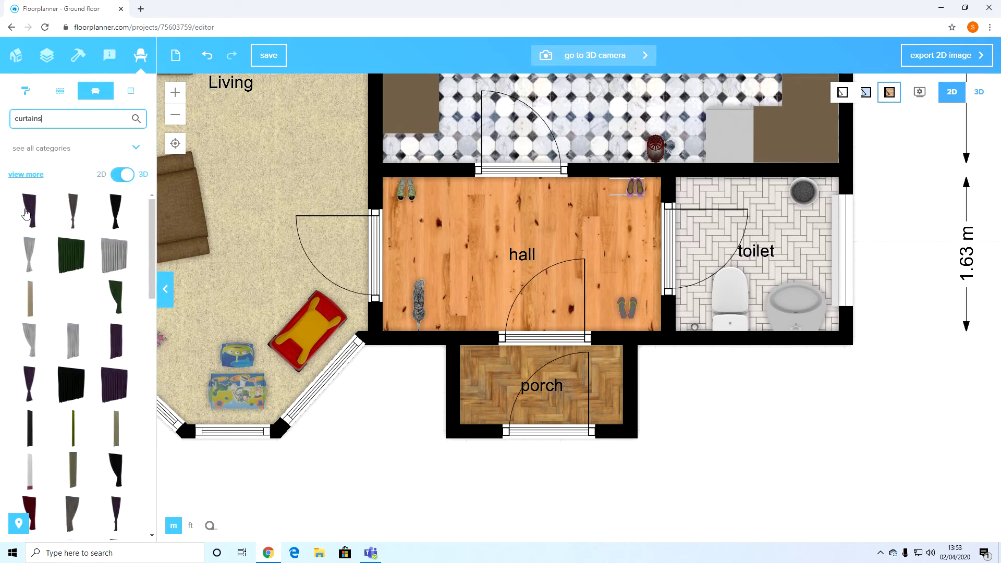
{"action": "scroll", "coordinate": [800, 424], "scroll_direction": "down", "scroll_amount": 2}
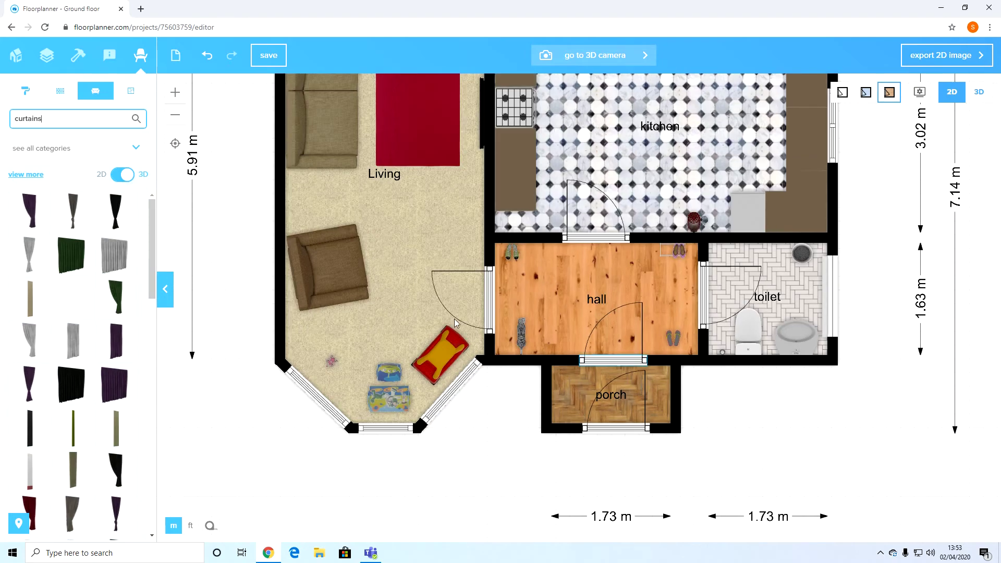
{"action": "left_click_drag", "start_coordinate": [393, 197], "coordinate": [438, 391]}
{"action": "left_click_drag", "start_coordinate": [26, 198], "coordinate": [494, 162]}
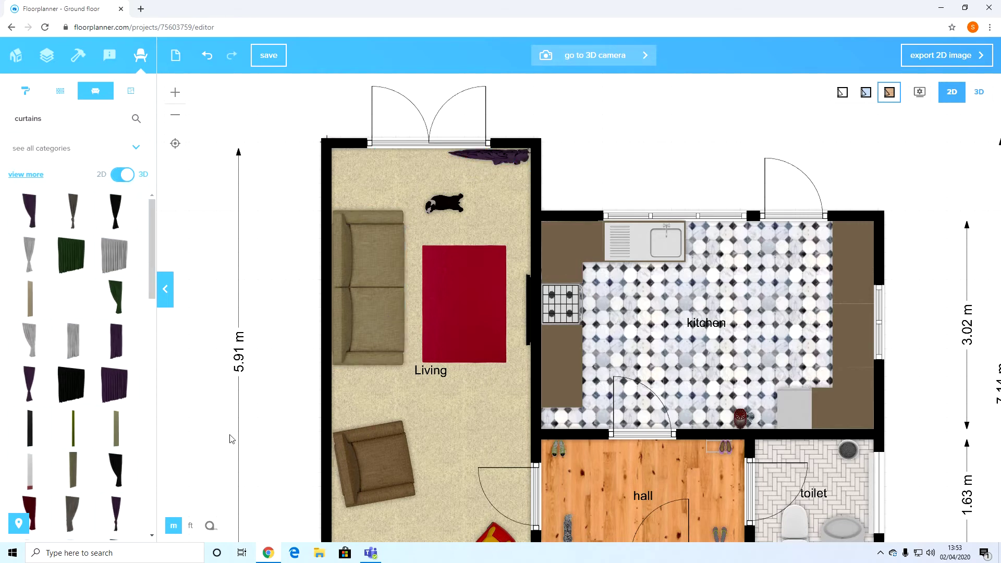
Duplicate the curtain, move the copy left of the double doors, and check it in 3D.
{"action": "left_click", "coordinate": [485, 164]}
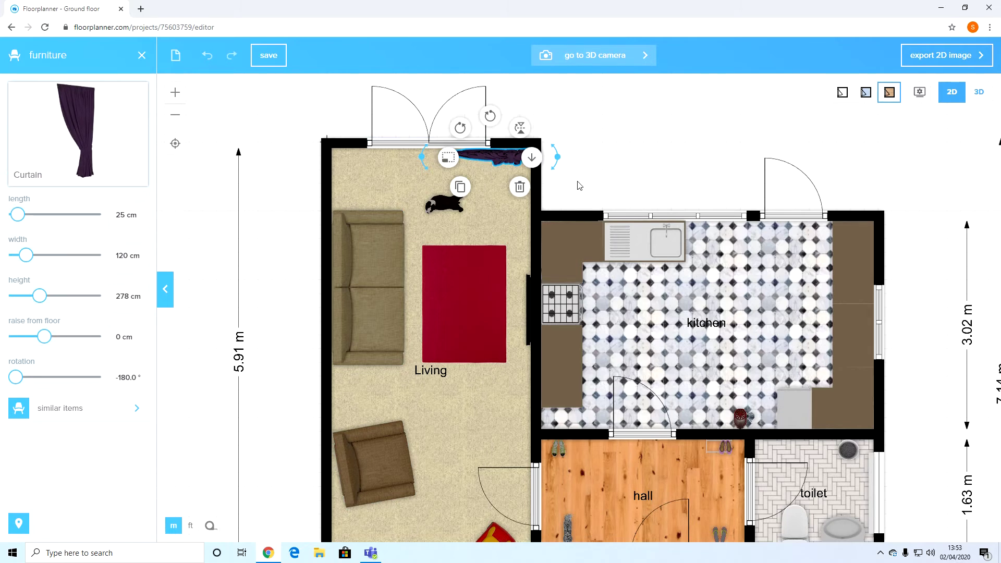
{"action": "left_click", "coordinate": [609, 168]}
{"action": "left_click", "coordinate": [505, 171]}
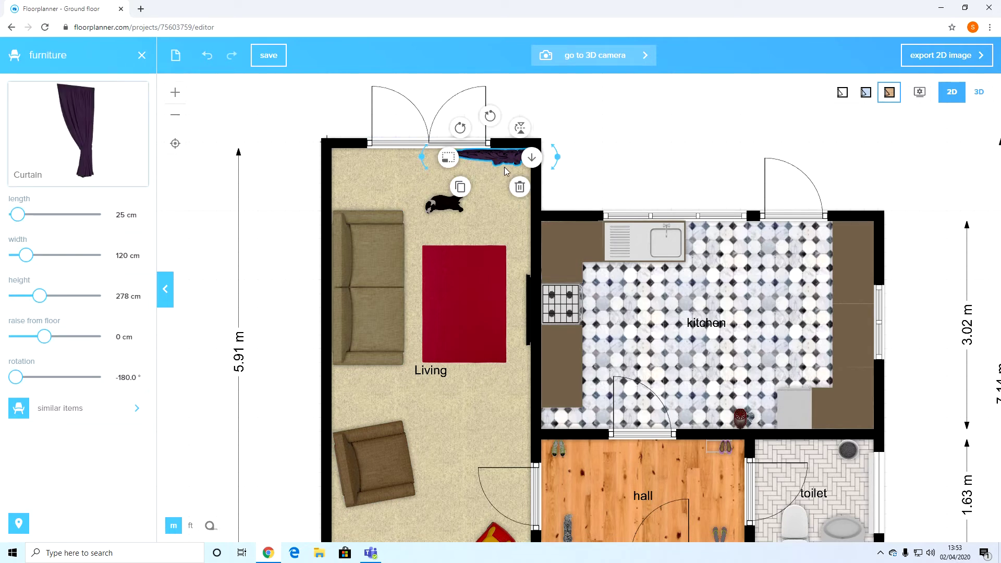
{"action": "left_click", "coordinate": [459, 188]}
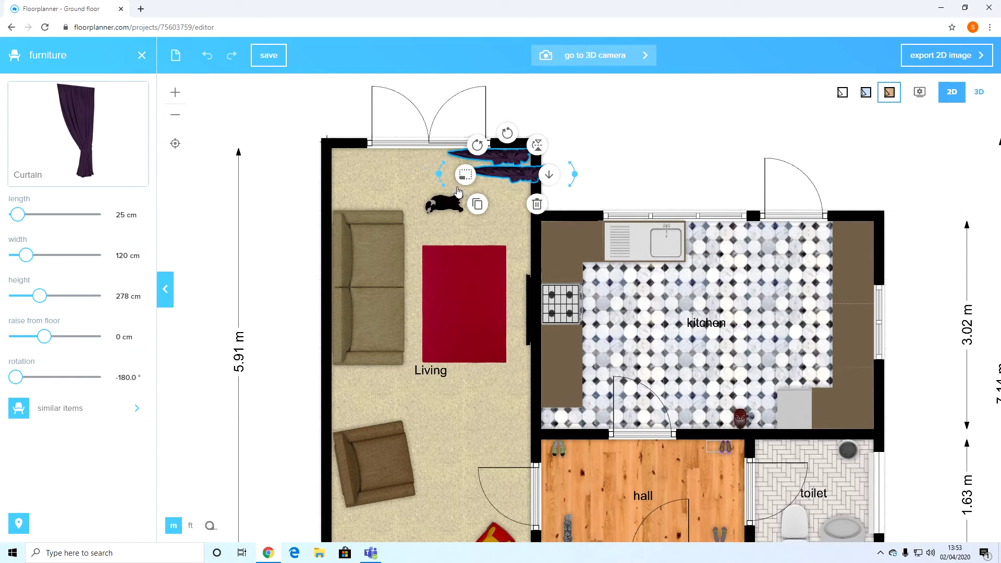
{"action": "left_click_drag", "start_coordinate": [520, 178], "coordinate": [378, 164]}
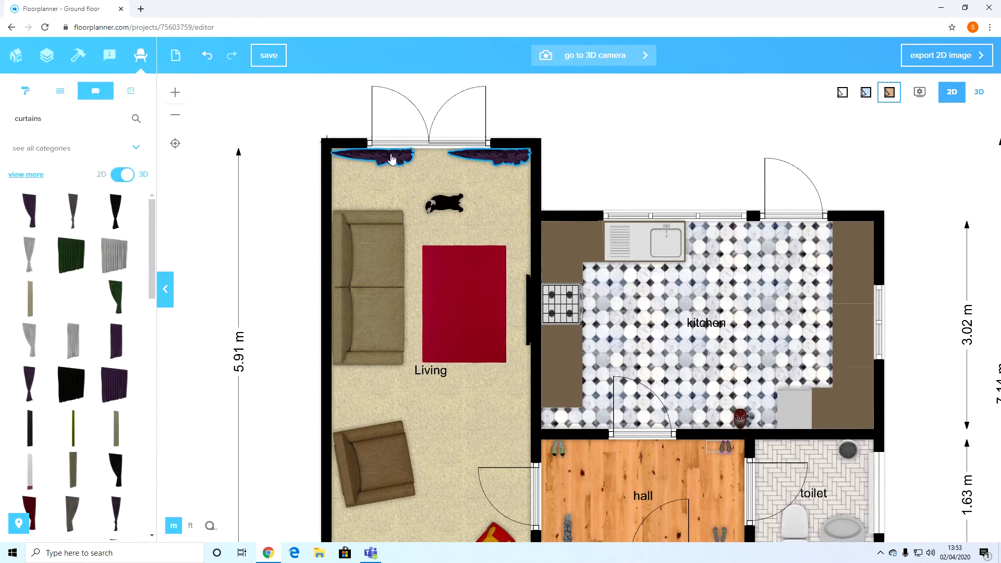
{"action": "left_click", "coordinate": [391, 160]}
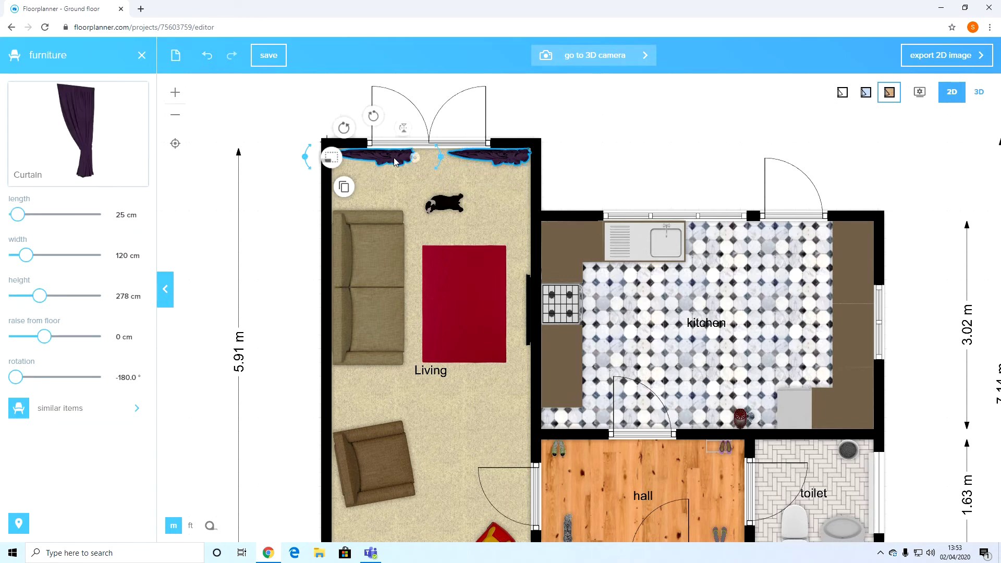
{"action": "left_click", "coordinate": [978, 91]}
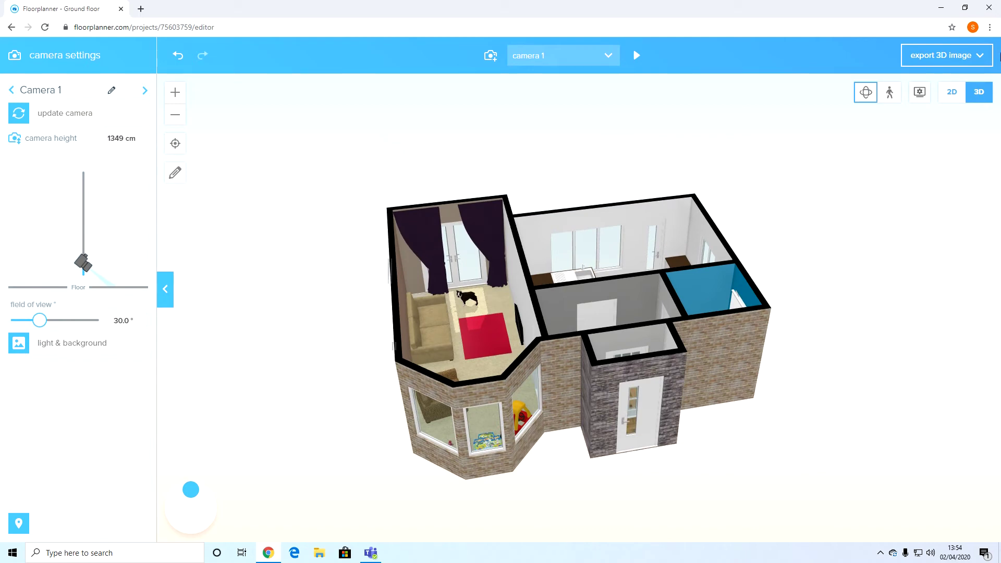
{"action": "left_click", "coordinate": [952, 93]}
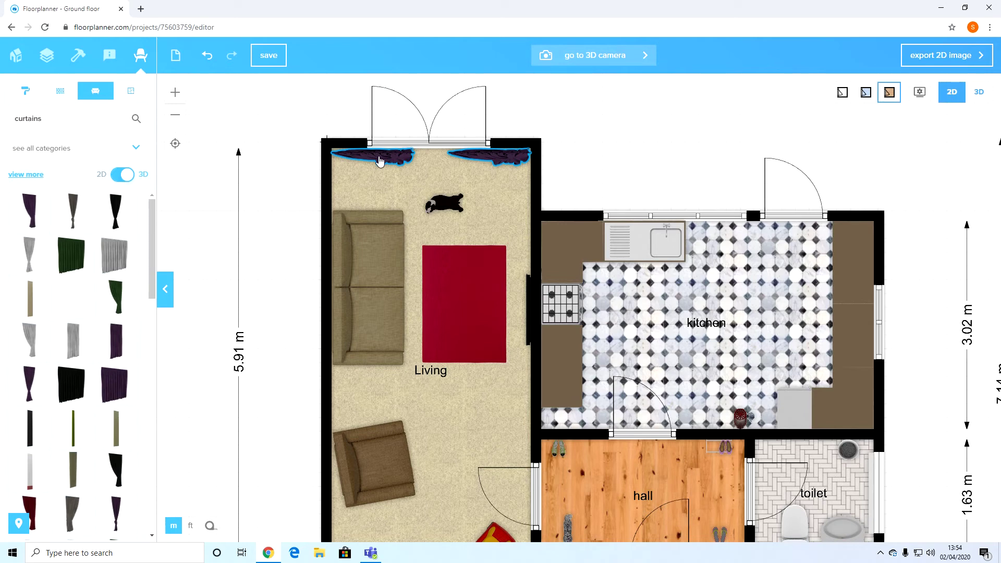
Flip the left curtain so it drapes the opposite way.
{"action": "left_click", "coordinate": [380, 161]}
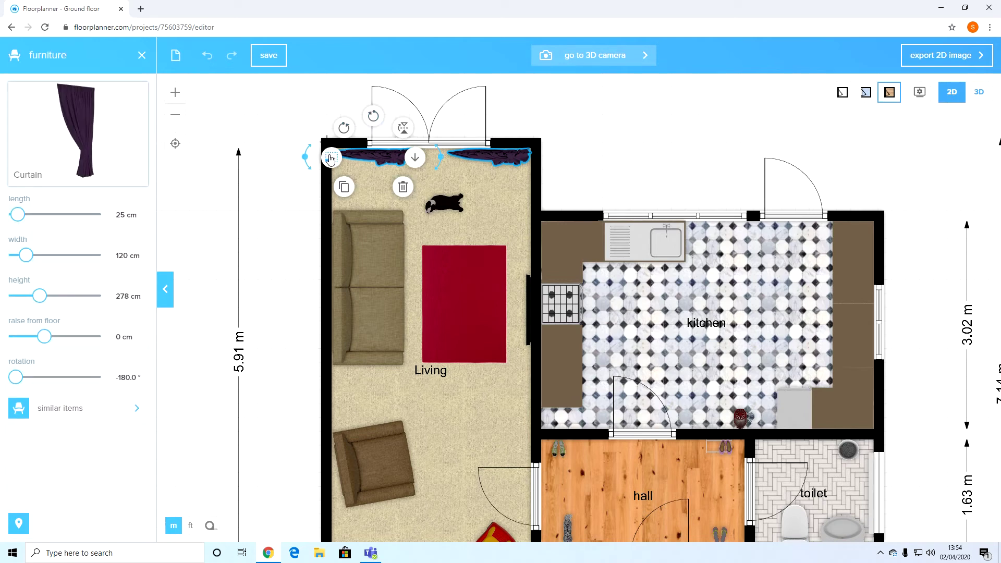
{"action": "left_click", "coordinate": [403, 130]}
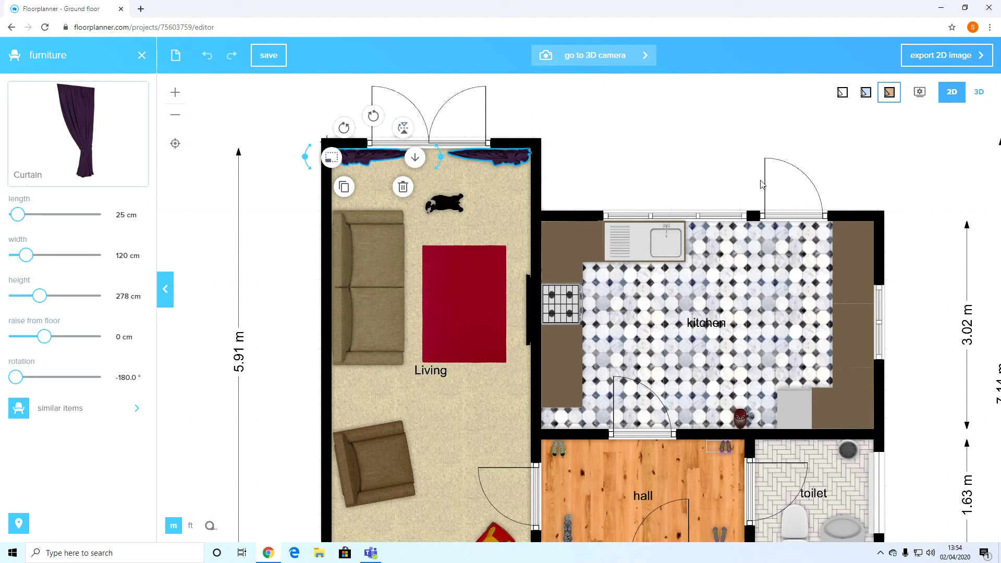
{"action": "left_click", "coordinate": [684, 176]}
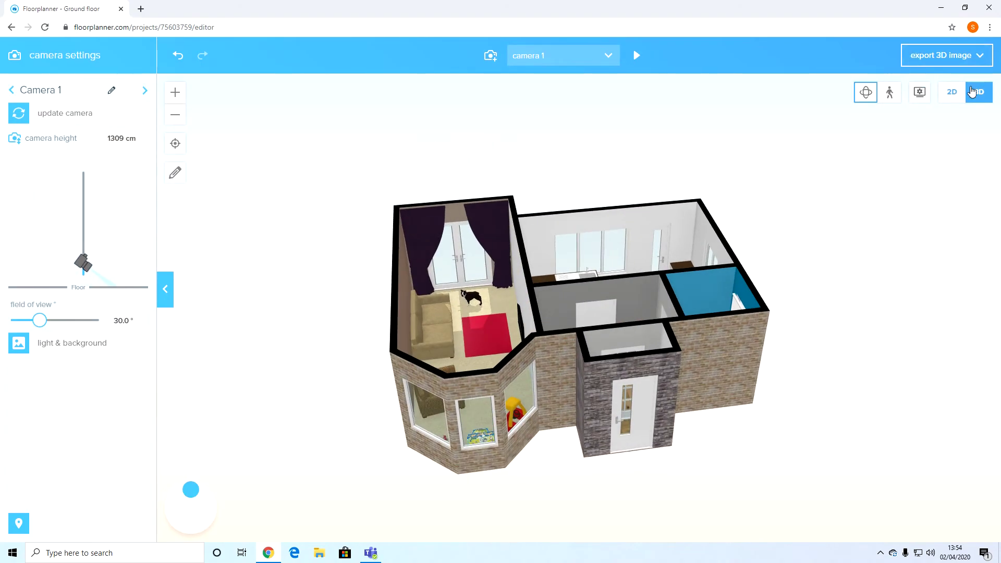
{"action": "left_click", "coordinate": [952, 92]}
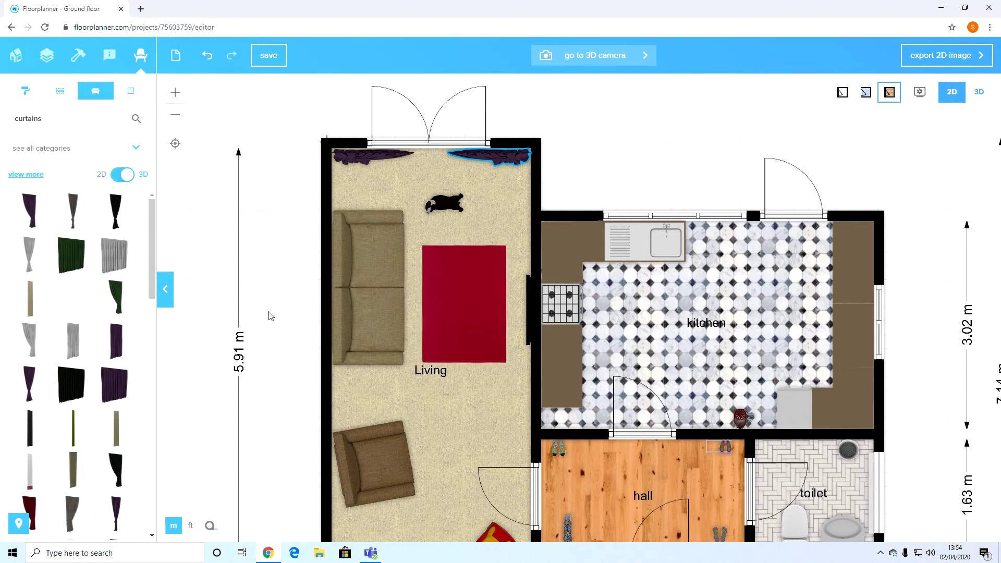
Search furniture for 'blin' and check the size of the left bay window.
{"action": "left_click_drag", "start_coordinate": [270, 315], "coordinate": [298, 163]}
{"action": "left_click_drag", "start_coordinate": [81, 119], "coordinate": [5, 115]}
{"action": "type", "text": "blind"}
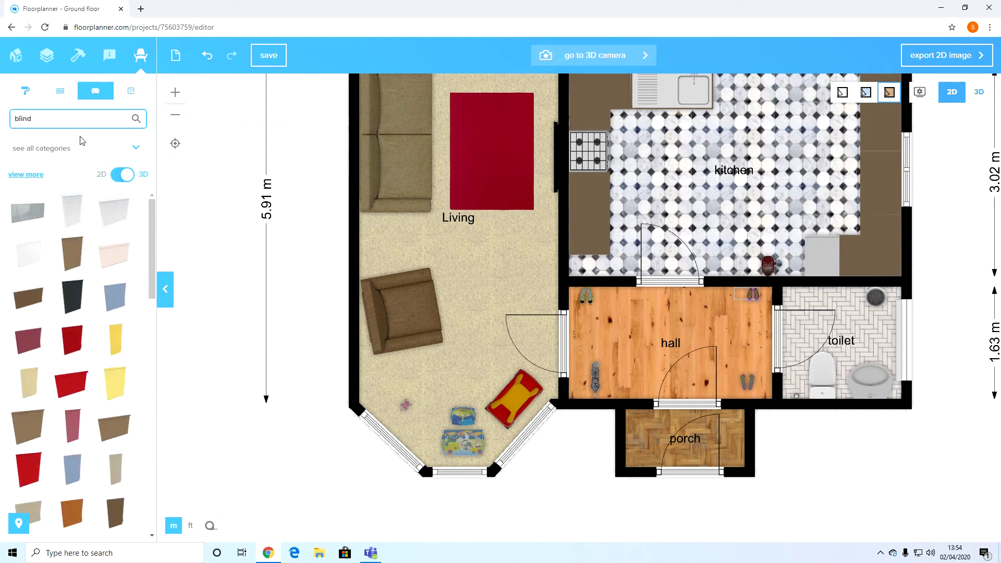
{"action": "left_click", "coordinate": [334, 61]}
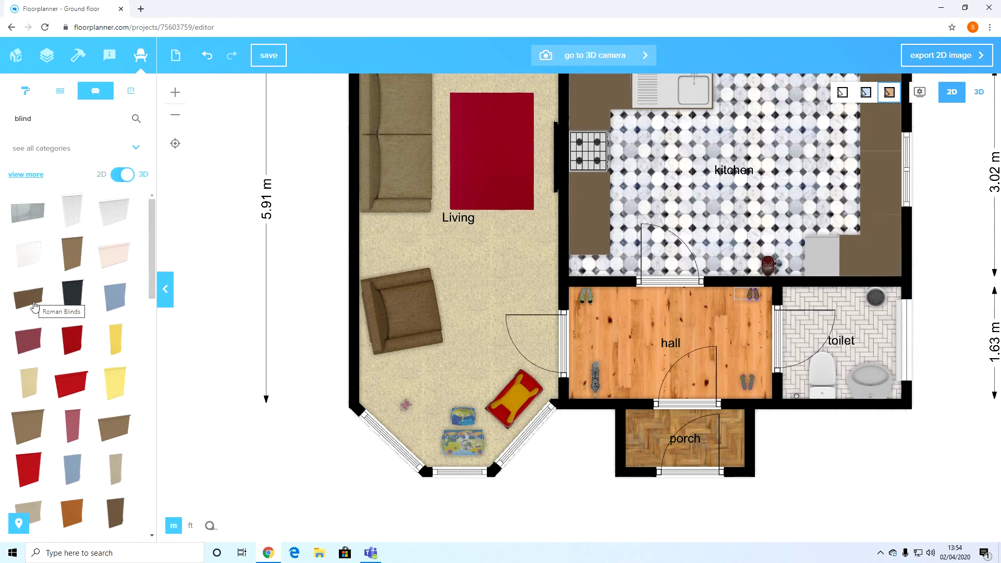
{"action": "left_click", "coordinate": [381, 430]}
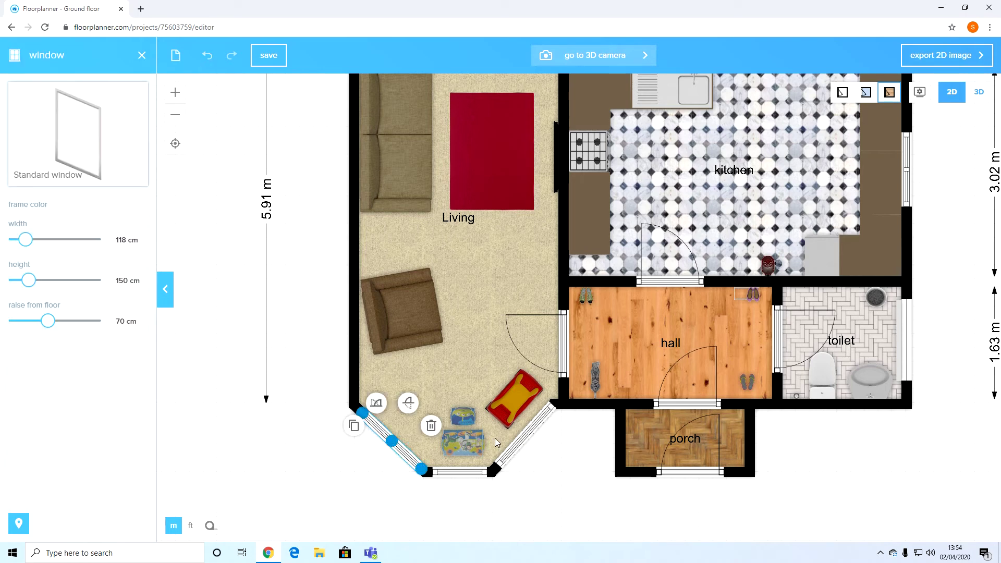
{"action": "left_click", "coordinate": [142, 56]}
{"action": "left_click", "coordinate": [140, 55]}
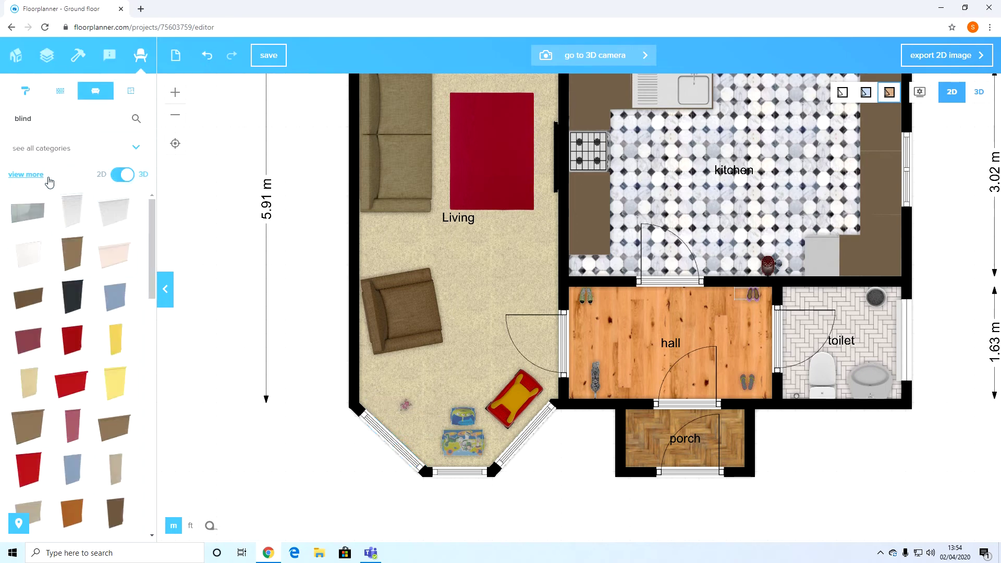
Place a brown Roman blind on the left bay window and set its width to 118 cm.
{"action": "left_click_drag", "start_coordinate": [33, 305], "coordinate": [394, 433]}
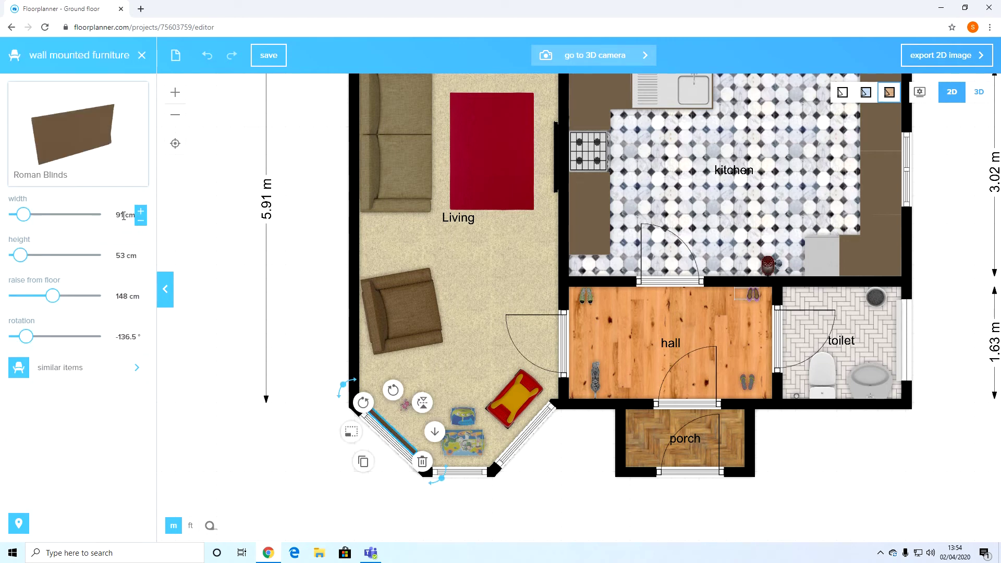
{"action": "left_click", "coordinate": [128, 215]}
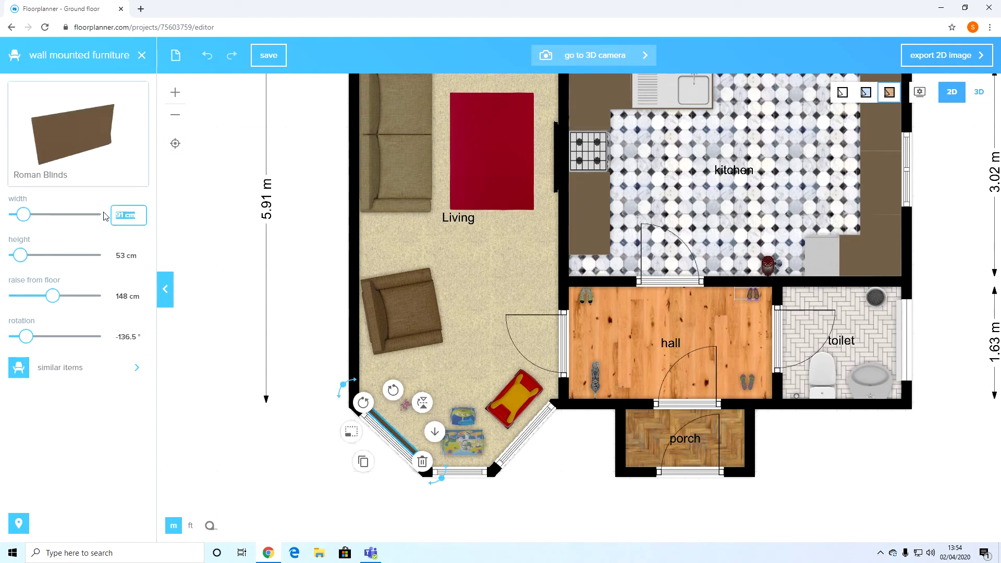
{"action": "type", "text": "118"}
{"action": "left_click", "coordinate": [261, 406]}
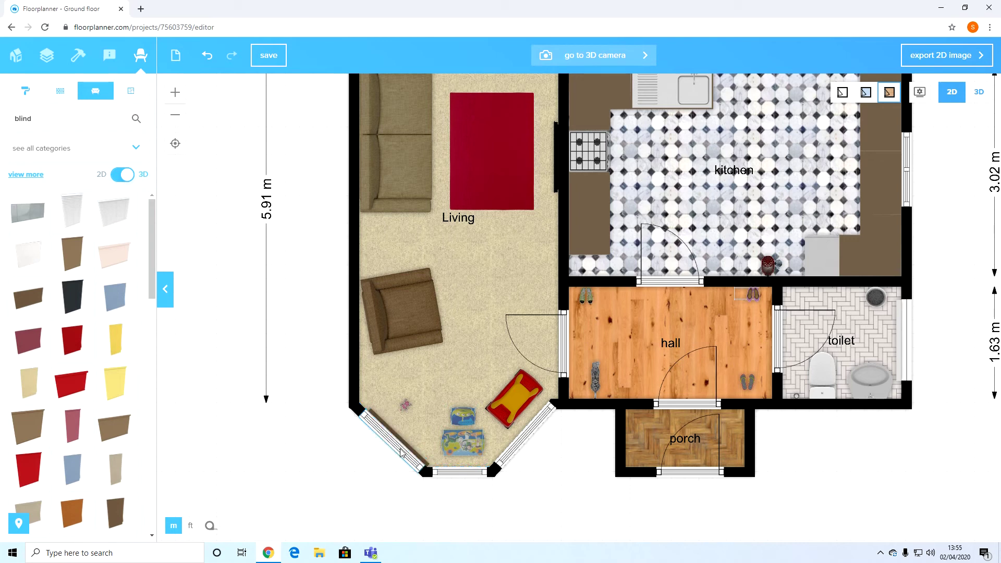
{"action": "left_click", "coordinate": [419, 447]}
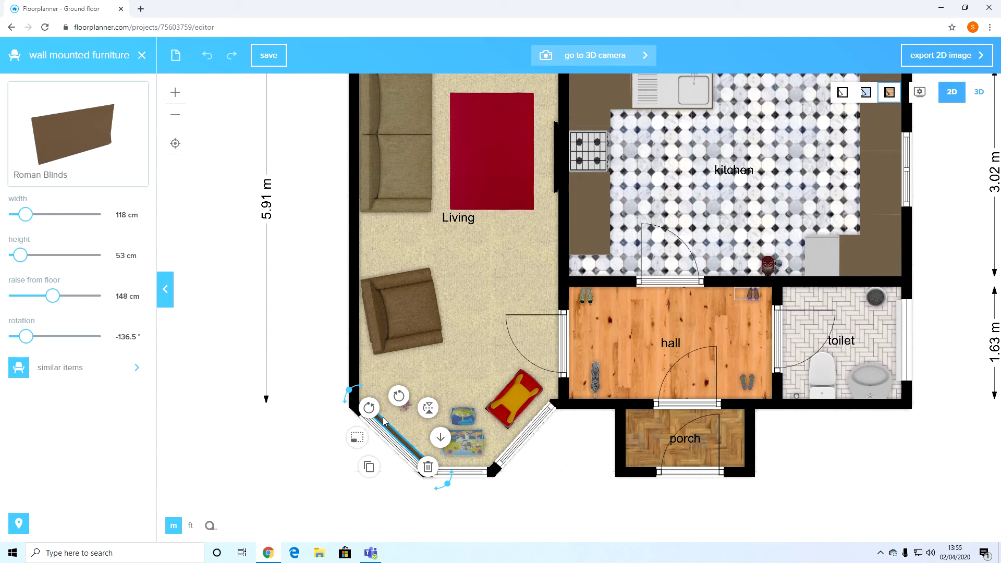
Check the widths of the bay's bottom and right windows.
{"action": "left_click", "coordinate": [332, 356]}
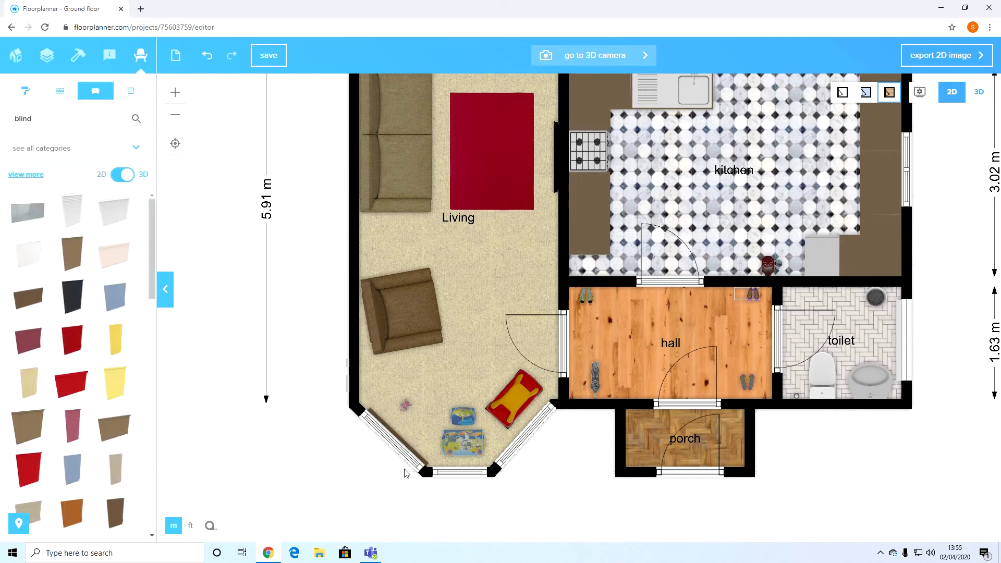
{"action": "left_click", "coordinate": [454, 473]}
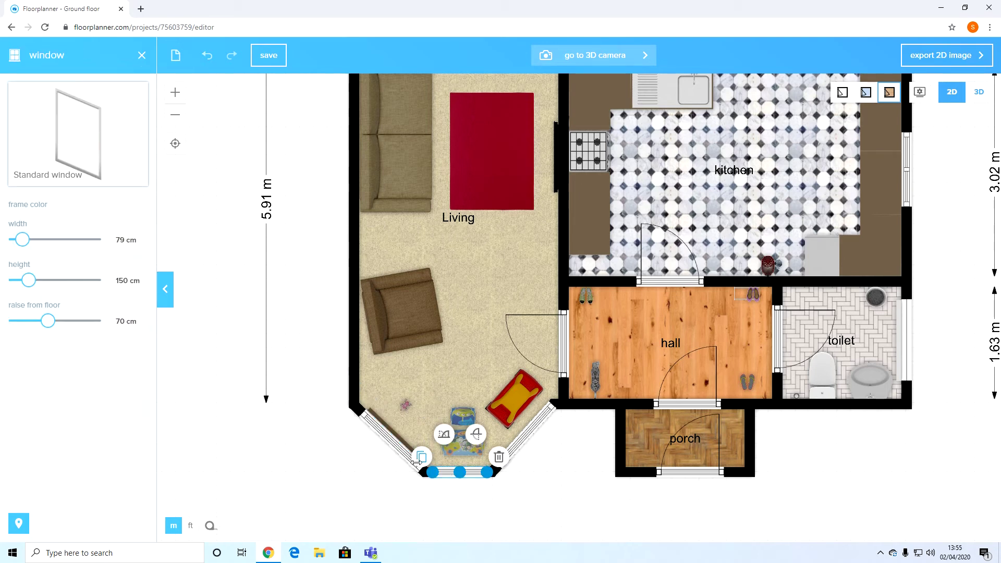
{"action": "left_click", "coordinate": [537, 427]}
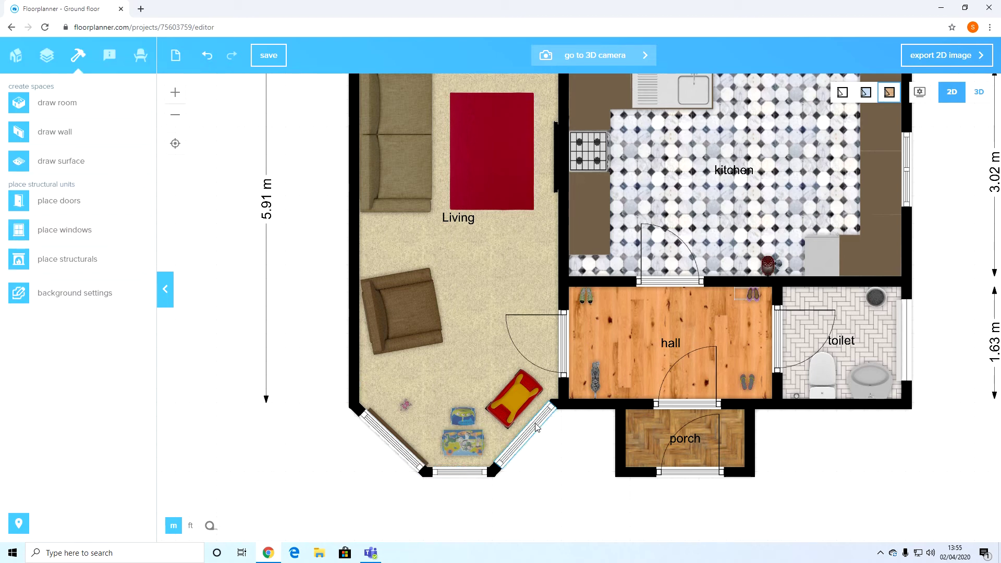
{"action": "left_click", "coordinate": [537, 428]}
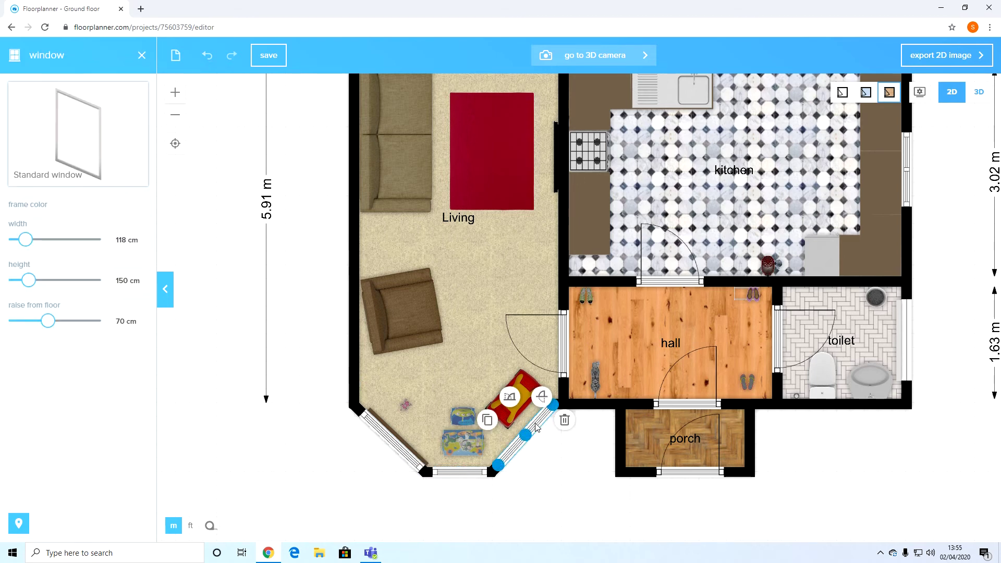
Duplicate the left Roman blind and move the copy onto the right bay window, rotated to 132°.
{"action": "left_click", "coordinate": [388, 430]}
{"action": "left_click", "coordinate": [387, 430]}
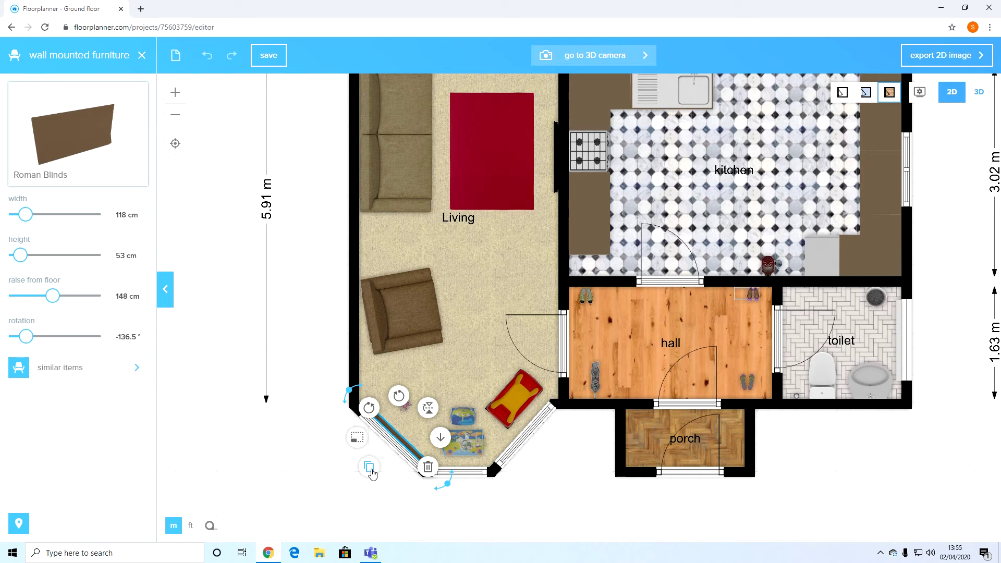
{"action": "left_click_drag", "start_coordinate": [416, 482], "coordinate": [454, 475]}
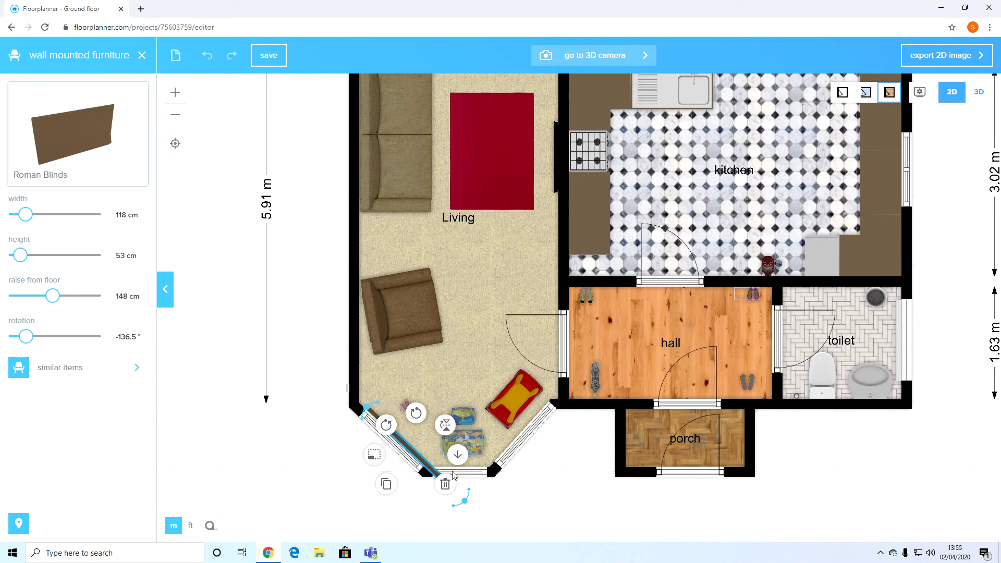
{"action": "left_click", "coordinate": [443, 528]}
{"action": "left_click_drag", "start_coordinate": [438, 476], "coordinate": [541, 457]}
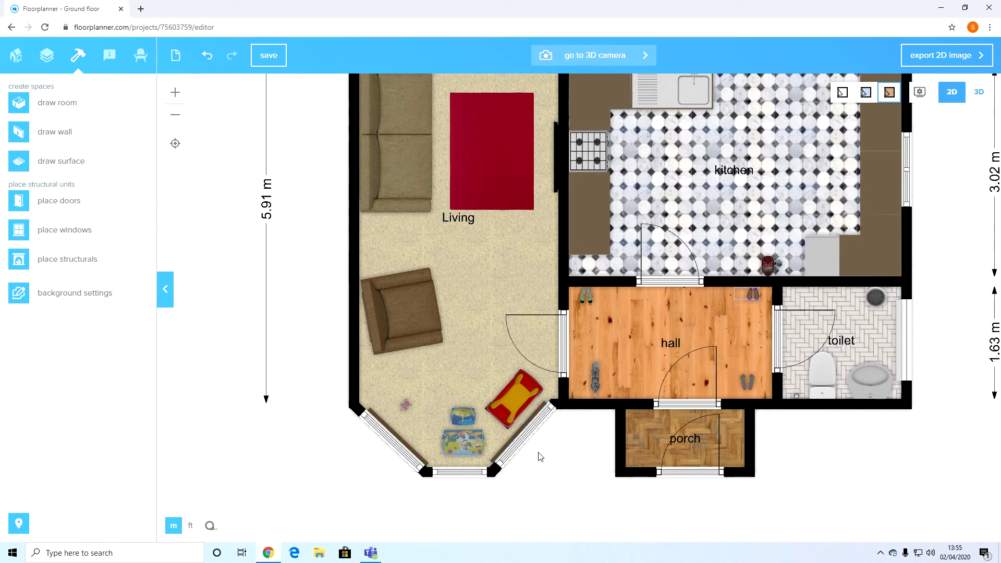
{"action": "left_click", "coordinate": [516, 436]}
{"action": "left_click", "coordinate": [545, 465]}
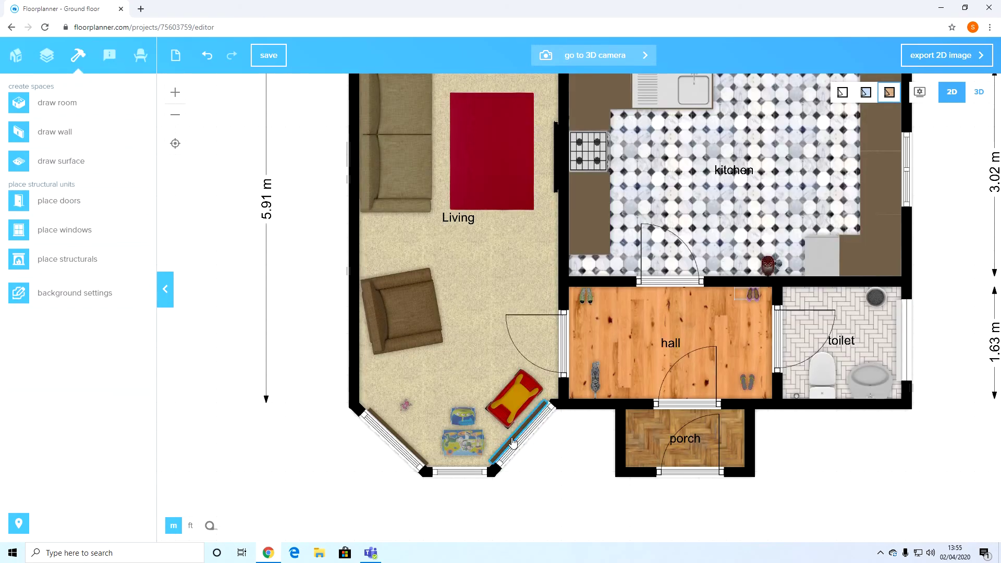
{"action": "left_click", "coordinate": [512, 444]}
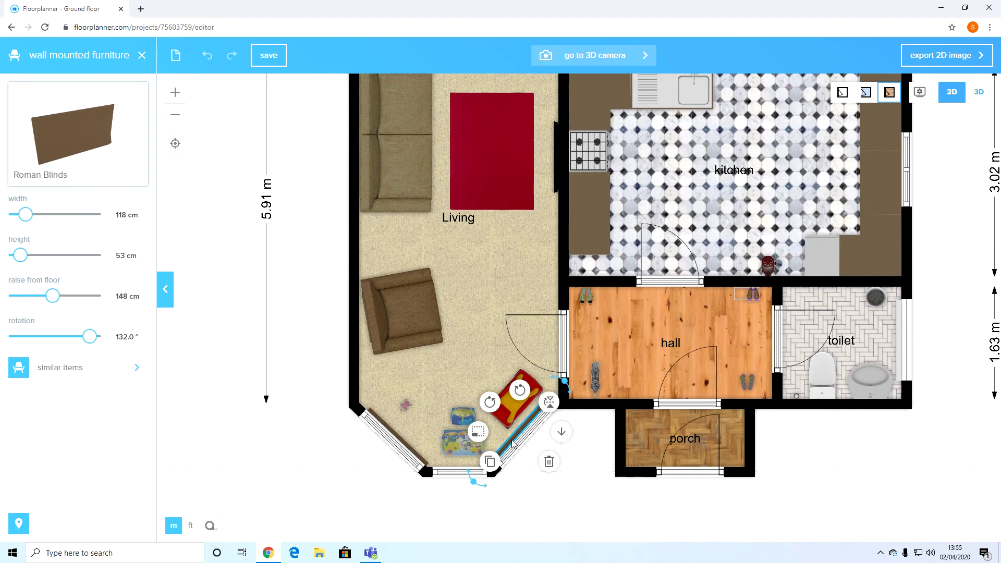
Duplicate the right bay's Roman Blinds and move the copy to the middle bay window.
{"action": "left_click", "coordinate": [511, 489]}
{"action": "left_click", "coordinate": [461, 472]}
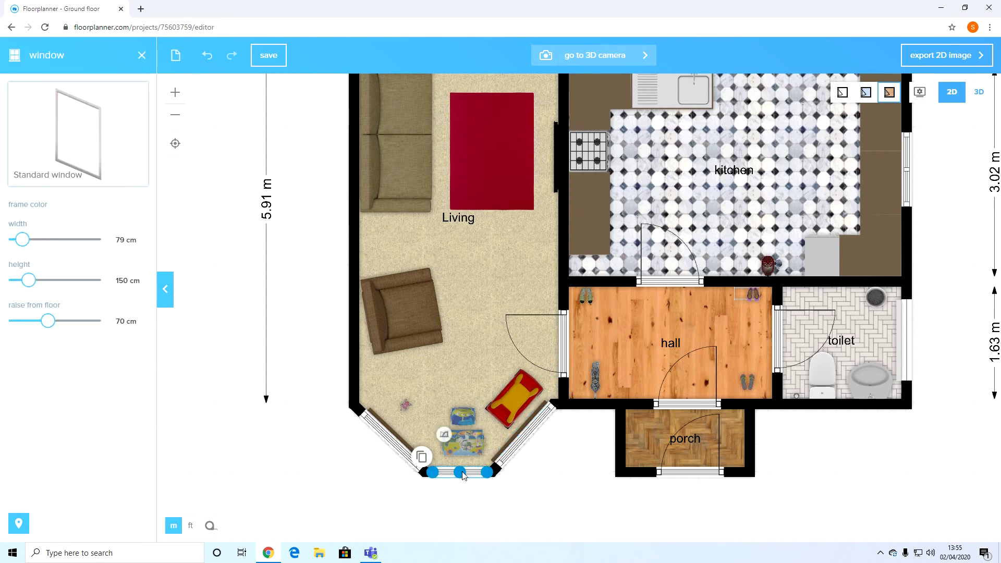
{"action": "left_click", "coordinate": [546, 503]}
{"action": "left_click", "coordinate": [538, 416]}
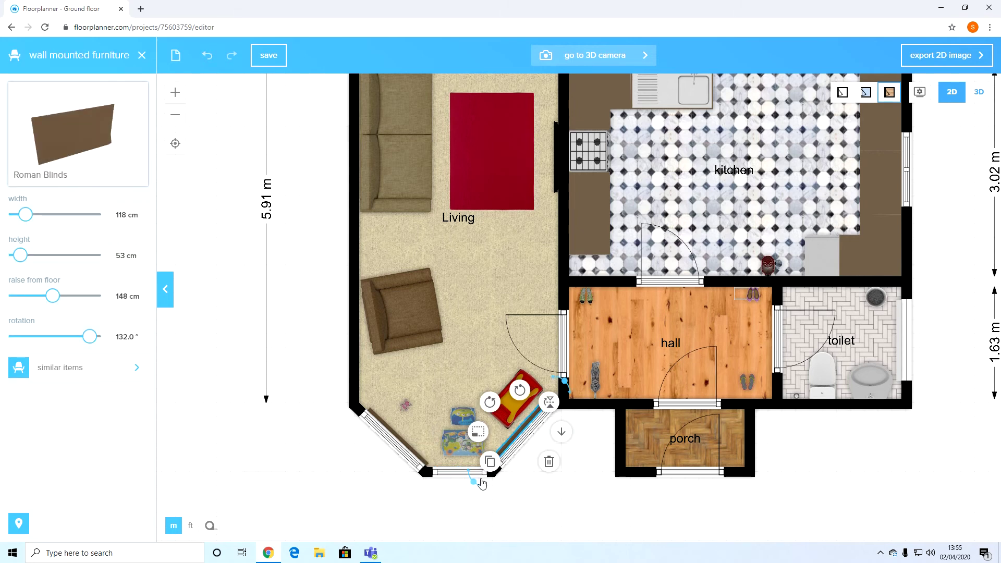
{"action": "left_click", "coordinate": [490, 462]}
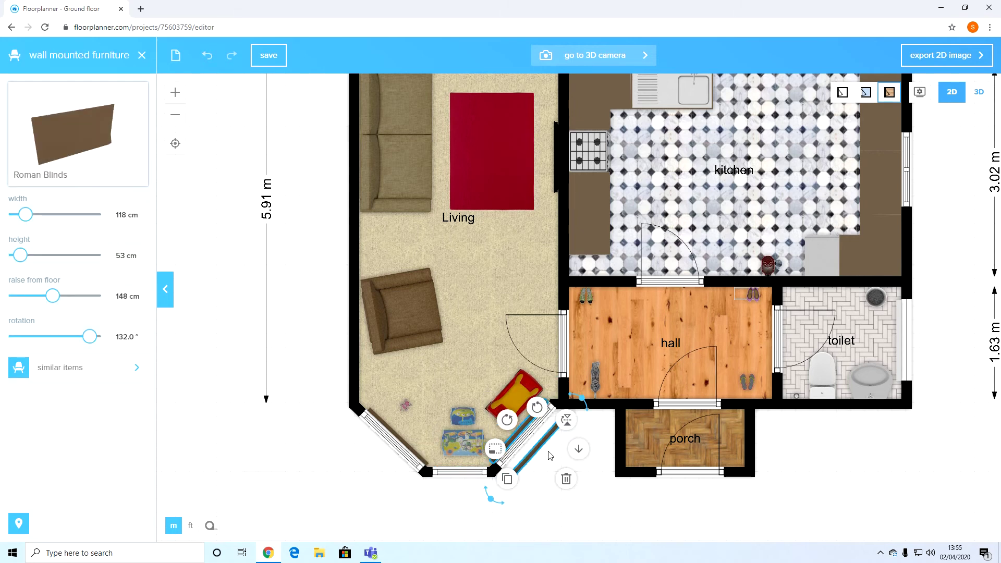
{"action": "left_click", "coordinate": [545, 469]}
{"action": "left_click_drag", "start_coordinate": [533, 465], "coordinate": [473, 502]}
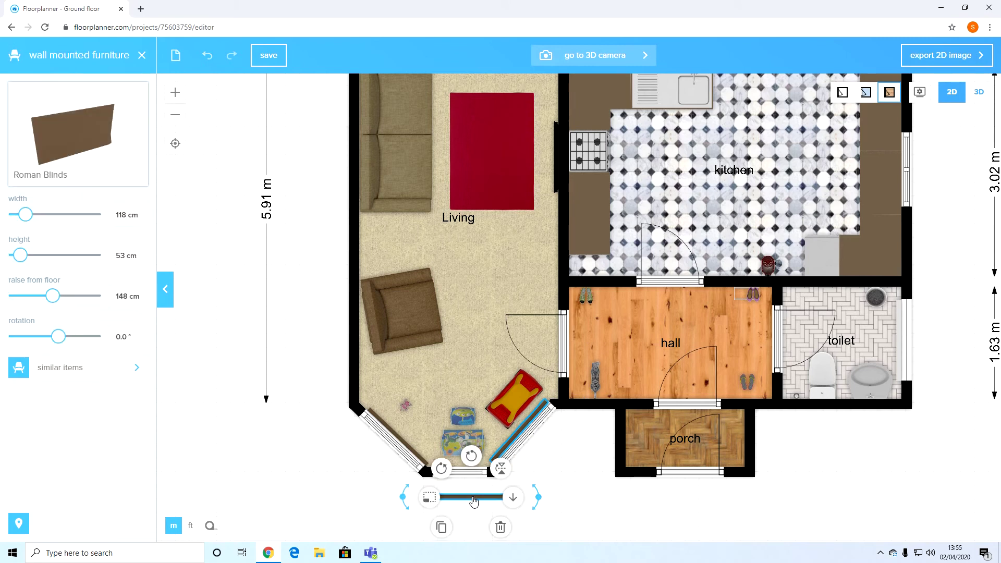
Narrow the copied blinds to 79 cm and nudge them left to fit the window.
{"action": "left_click", "coordinate": [122, 218]}
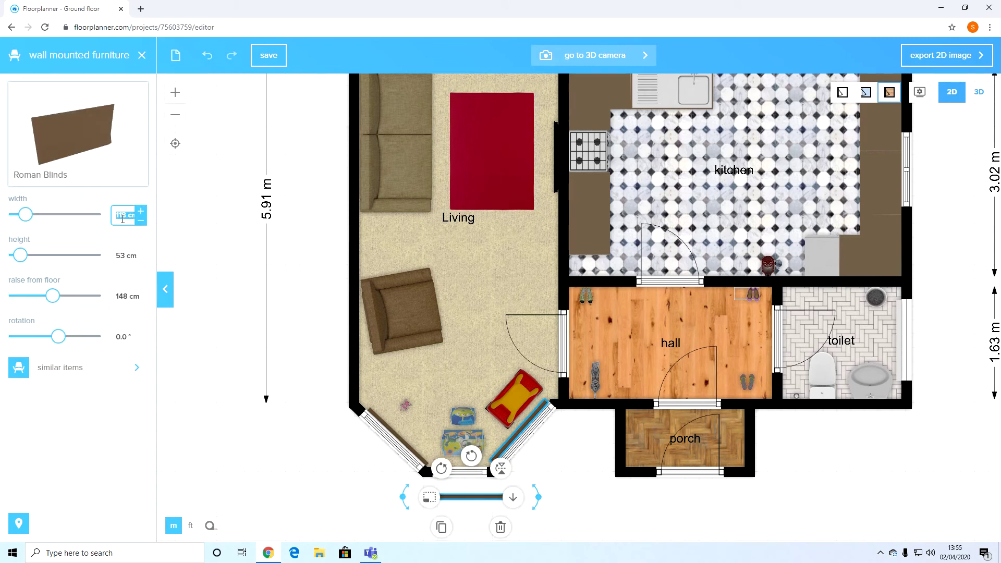
{"action": "type", "text": "79"}
{"action": "key", "text": "Return"}
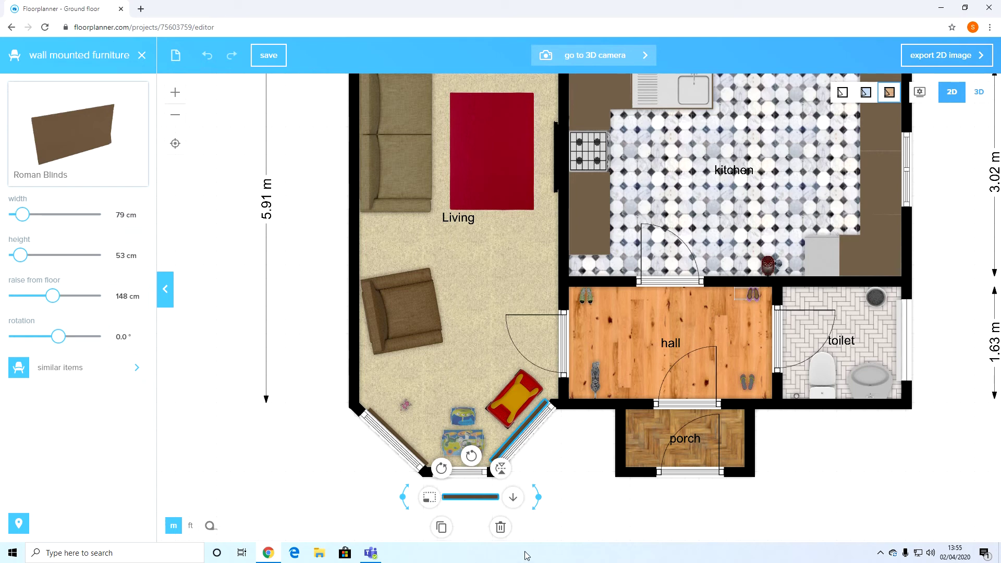
{"action": "left_click", "coordinate": [548, 493]}
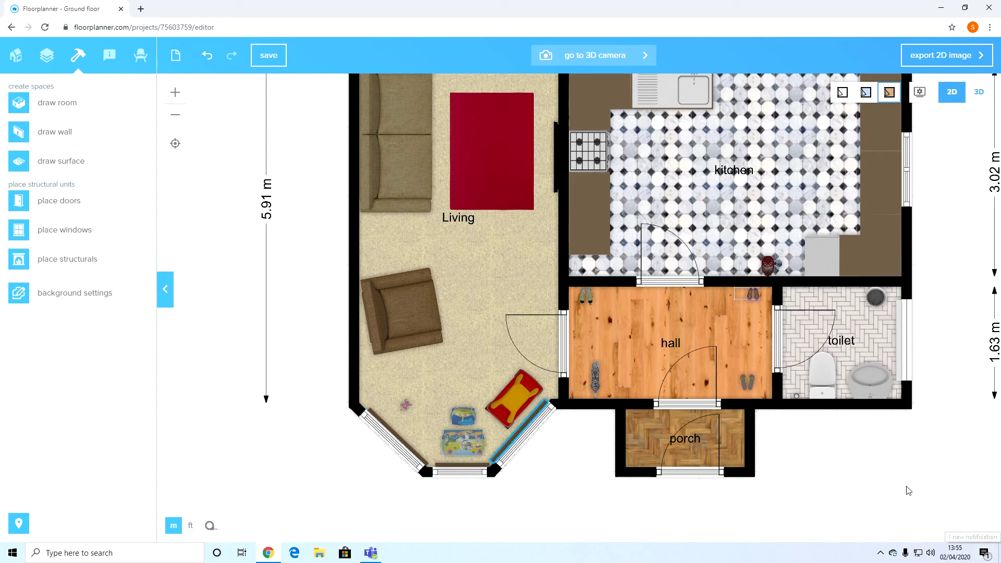
{"action": "left_click", "coordinate": [451, 472]}
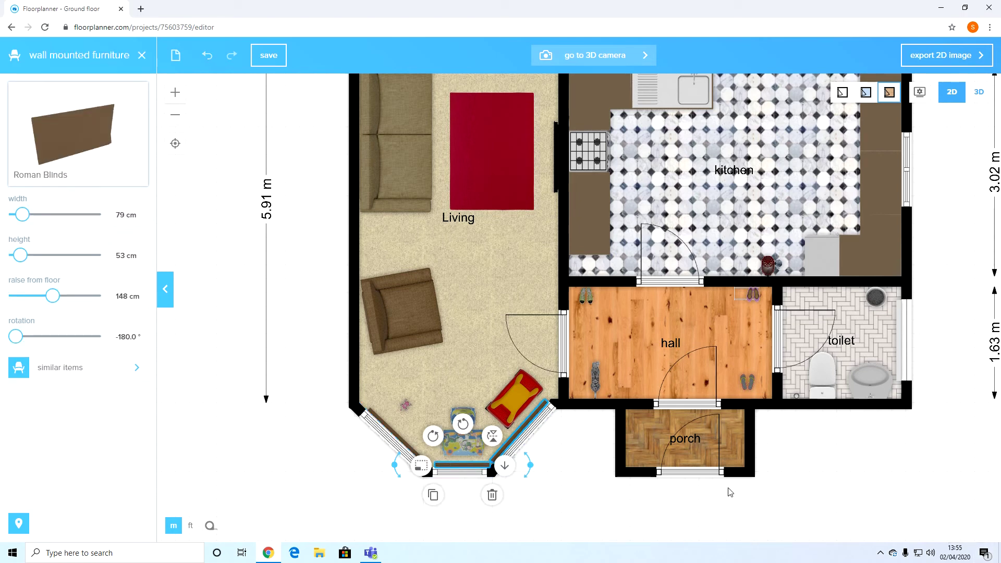
{"action": "key", "text": "Left"}
{"action": "key", "text": "Left"}
{"action": "key", "text": "Left"}
{"action": "key", "text": "Left"}
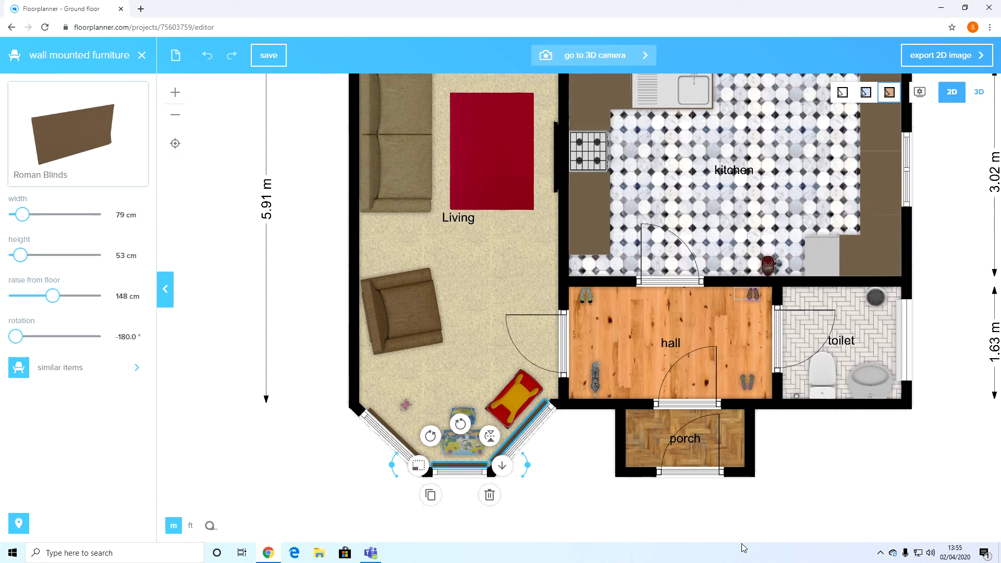
{"action": "left_click", "coordinate": [870, 514]}
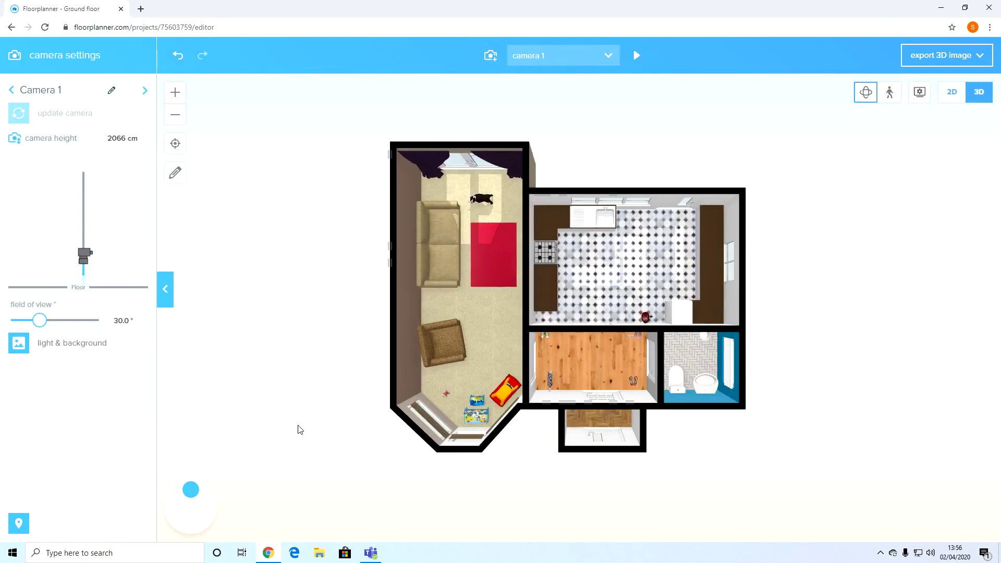
{"action": "left_click_drag", "start_coordinate": [300, 429], "coordinate": [468, 413]}
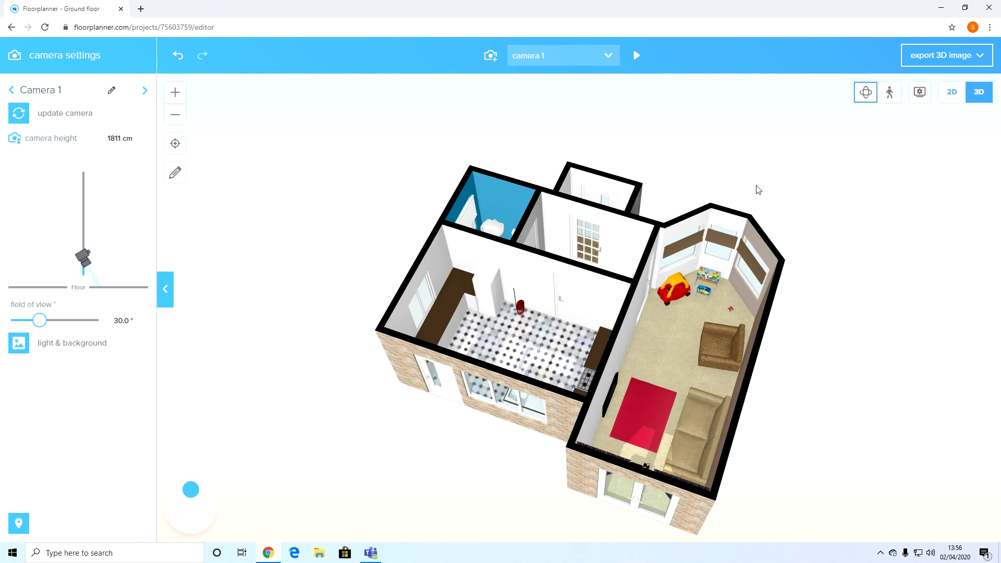
{"action": "scroll", "coordinate": [759, 189], "scroll_direction": "up", "scroll_amount": 5}
{"action": "mouse_move", "coordinate": [806, 174]}
{"action": "left_mouse_down"}
{"action": "mouse_move", "coordinate": [815, 127]}
{"action": "mouse_move", "coordinate": [802, 168]}
{"action": "left_mouse_up"}
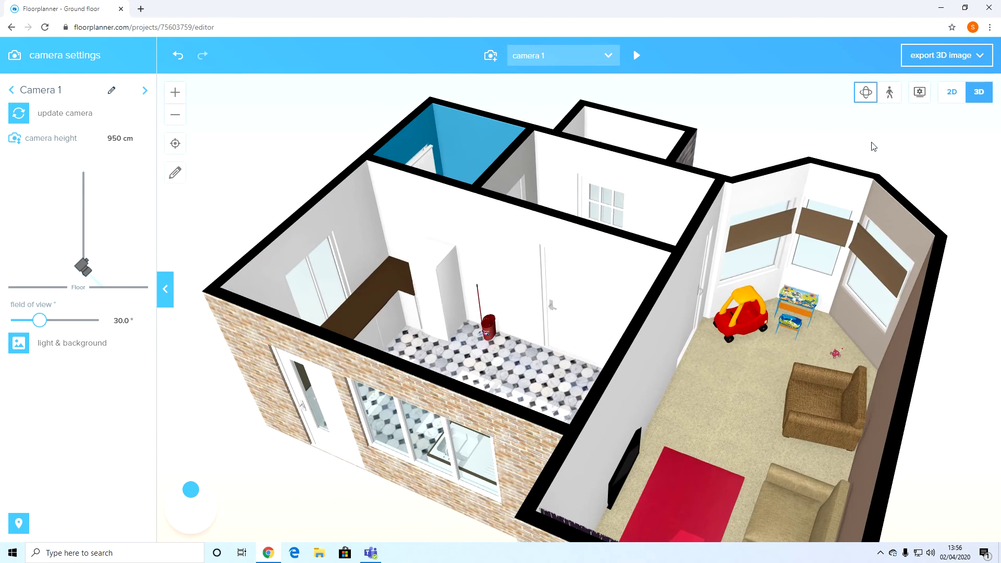
Edit the left bay blinds' raise-from-floor height and preview them in 3D.
{"action": "left_click", "coordinate": [949, 99]}
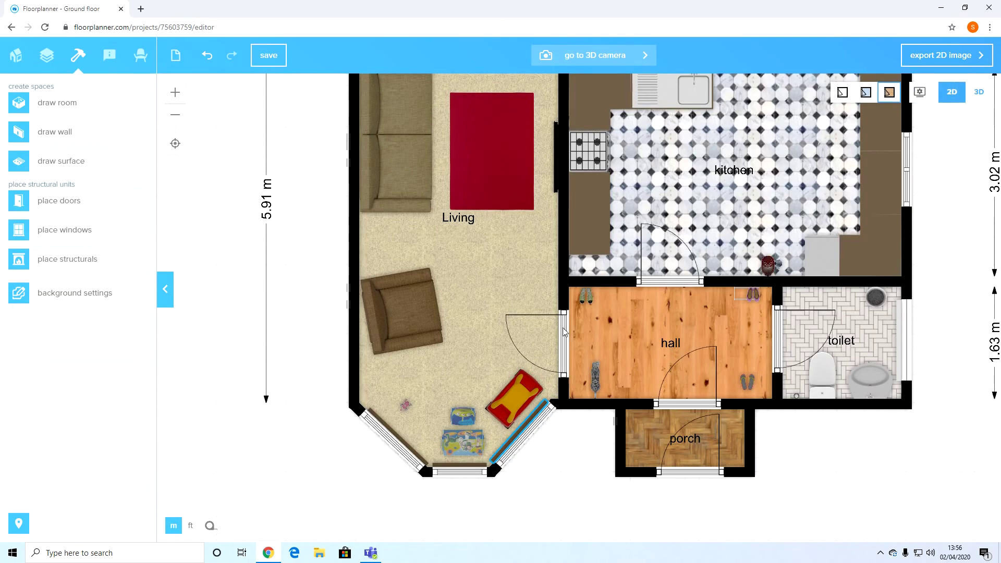
{"action": "left_click", "coordinate": [407, 441]}
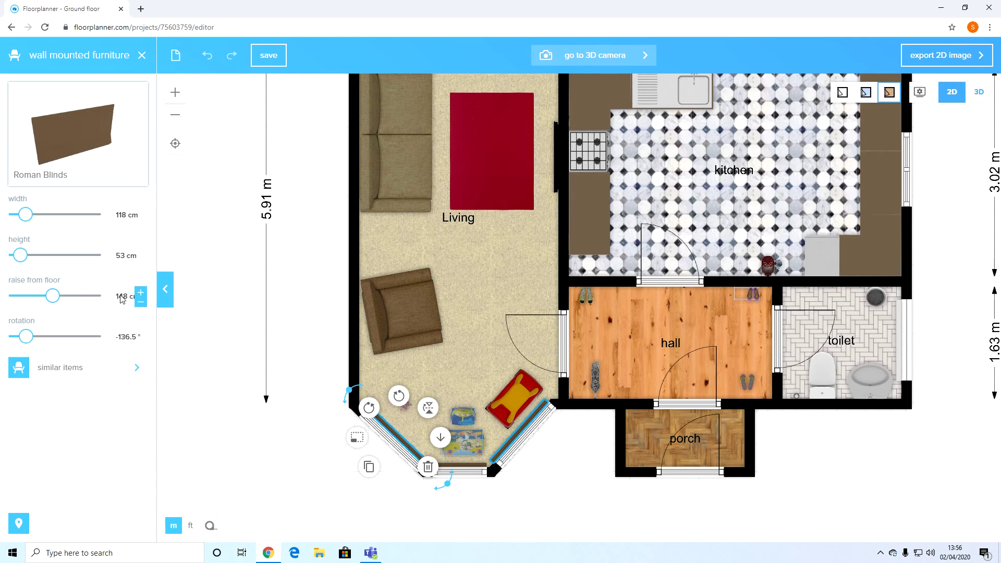
{"action": "left_click", "coordinate": [126, 296]}
{"action": "left_click", "coordinate": [247, 395]}
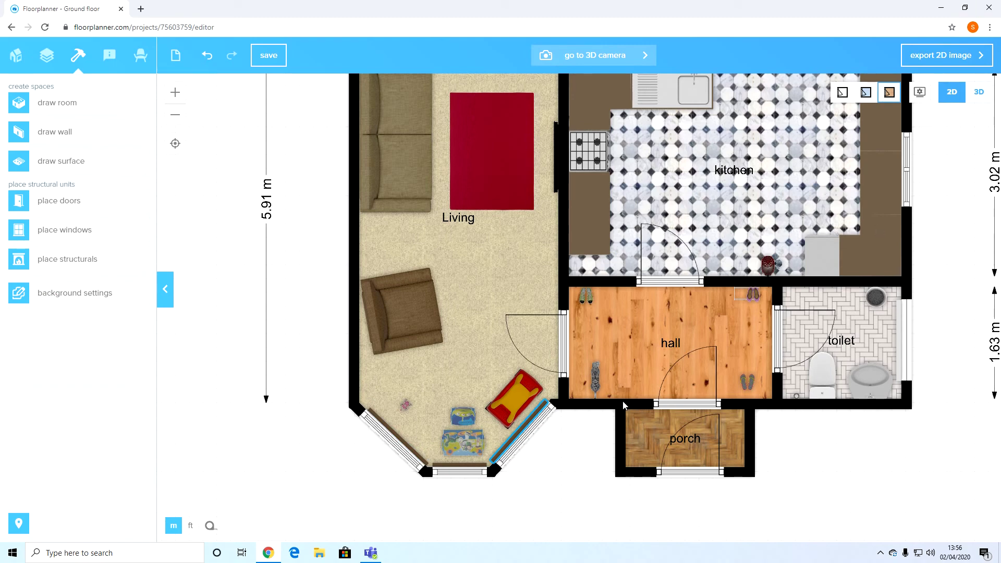
{"action": "key", "text": "3"}
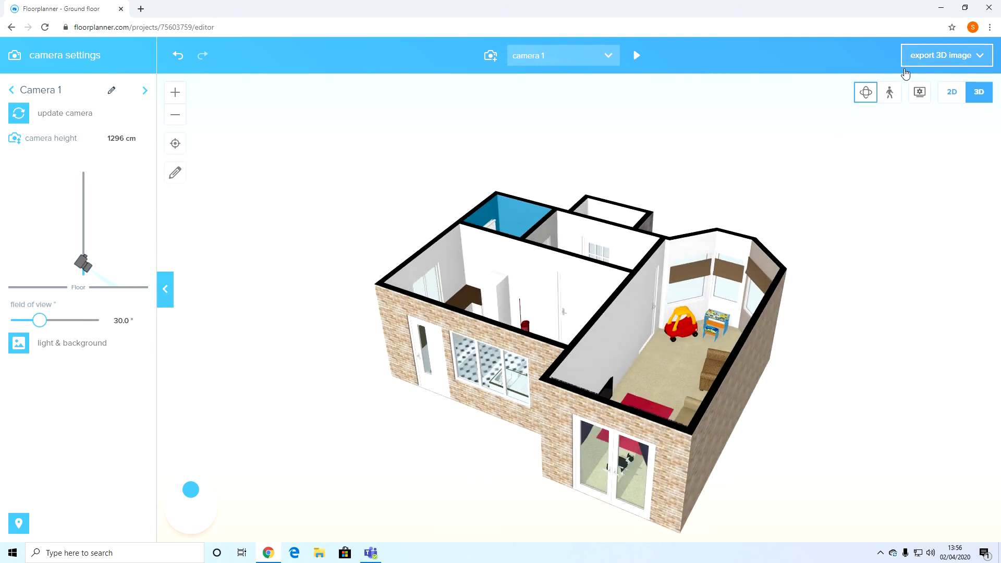
{"action": "left_click", "coordinate": [946, 96]}
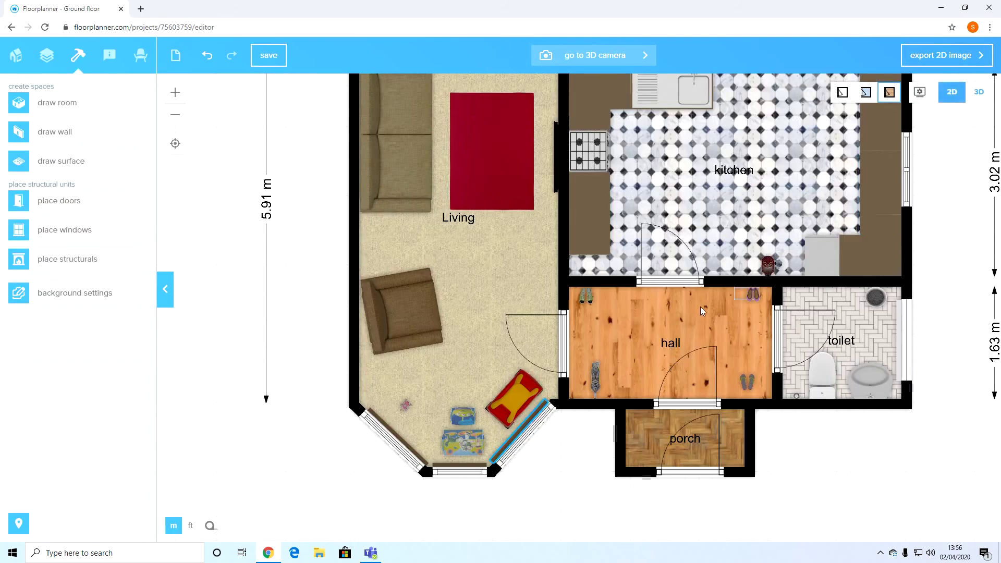
Raise the right bay window's Roman blinds to 180 cm above the floor.
{"action": "left_click", "coordinate": [481, 462]}
{"action": "left_click", "coordinate": [124, 296]}
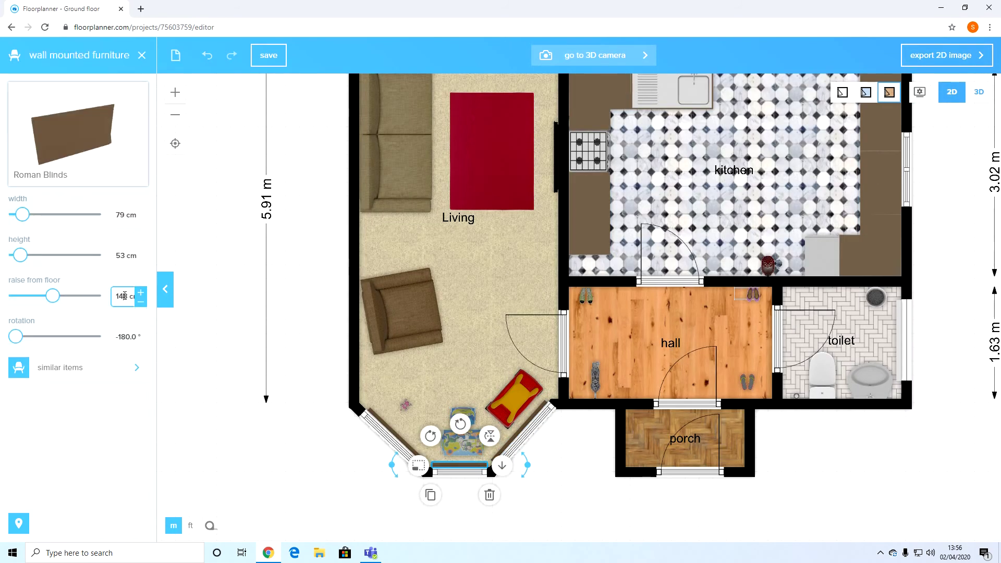
{"action": "double_click", "coordinate": [123, 296]}
{"action": "left_click", "coordinate": [556, 466]}
{"action": "left_click", "coordinate": [526, 431]}
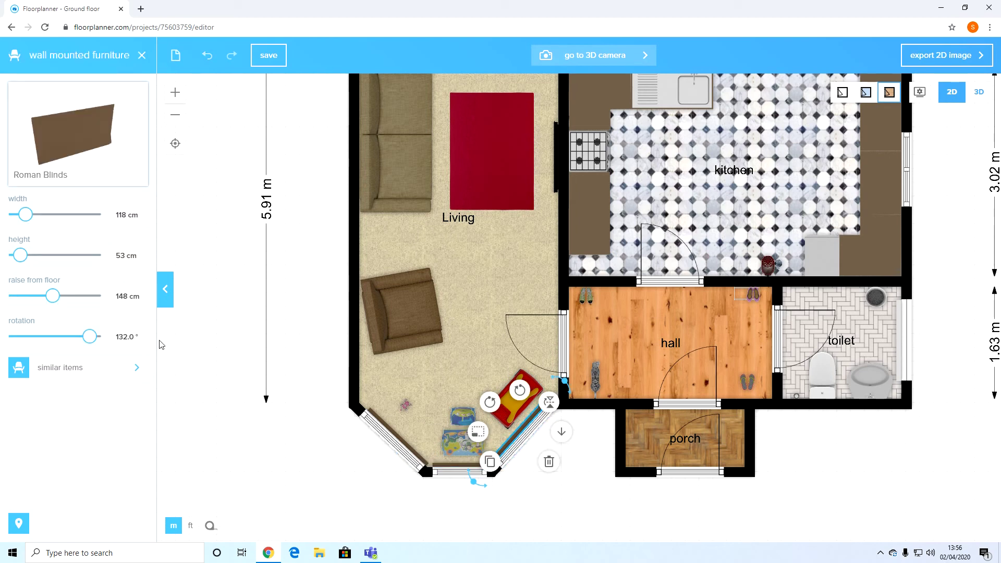
{"action": "double_click", "coordinate": [125, 302]}
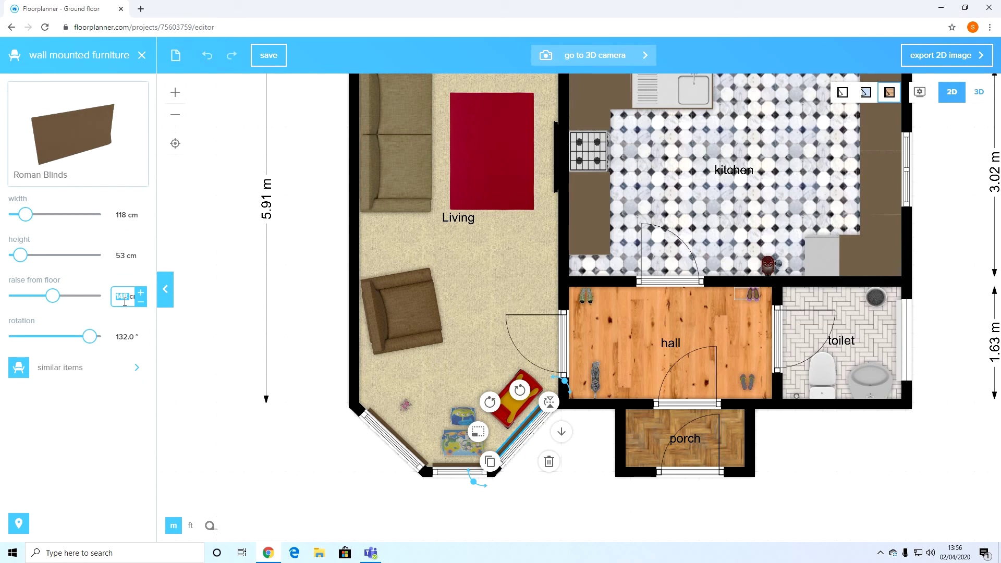
{"action": "type", "text": "180"}
{"action": "left_click", "coordinate": [314, 371]}
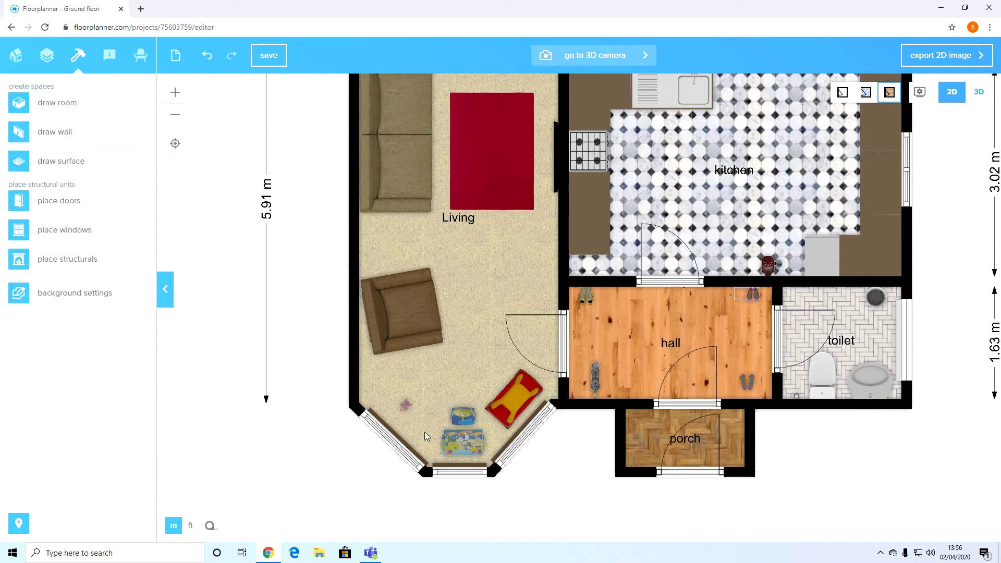
Orbit and zoom the 3D view to inspect the raised Roman blinds, then return to 2D.
{"action": "left_click_drag", "start_coordinate": [409, 452], "coordinate": [578, 431]}
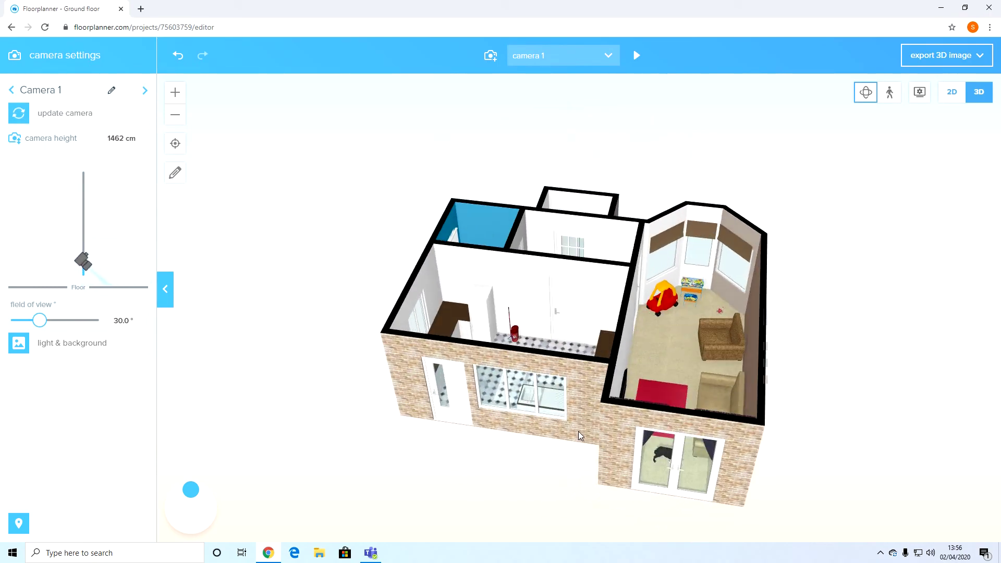
{"action": "scroll", "coordinate": [758, 350], "scroll_direction": "up", "scroll_amount": 5}
{"action": "left_click_drag", "start_coordinate": [703, 421], "coordinate": [456, 423]}
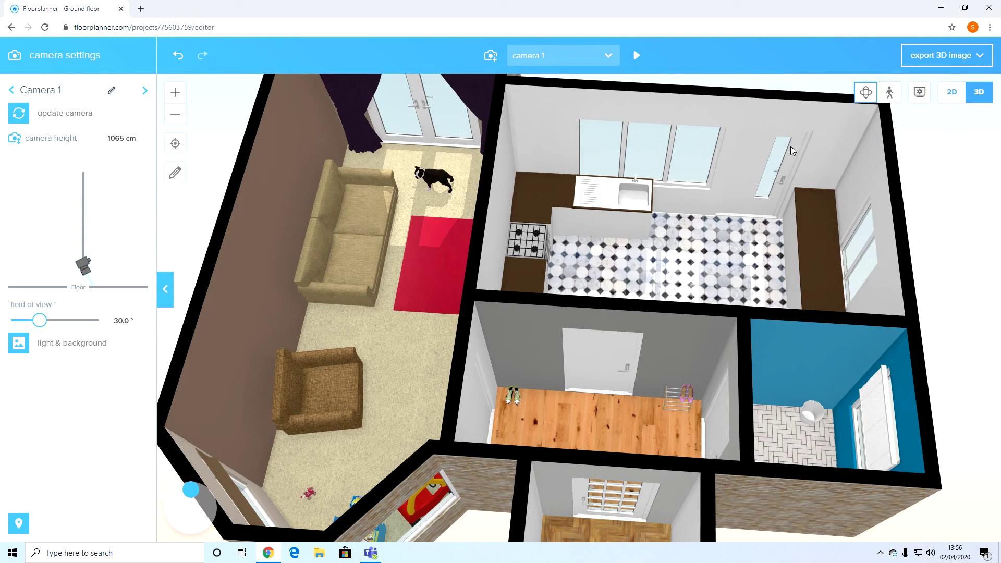
{"action": "left_click", "coordinate": [951, 93]}
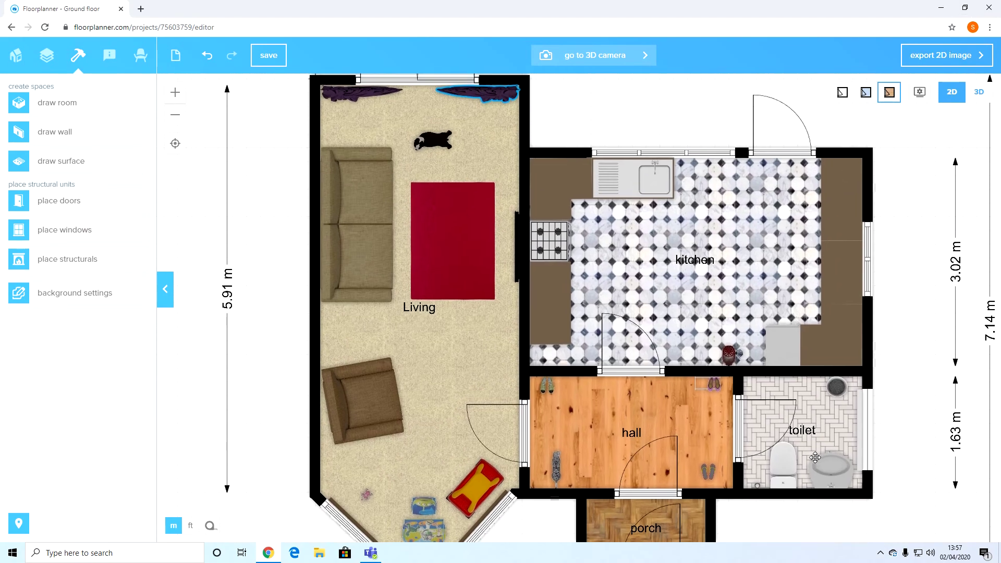
Zoom out to show the whole ground-floor plan with its overall dimensions.
{"action": "scroll", "coordinate": [905, 322], "scroll_direction": "down", "scroll_amount": 3}
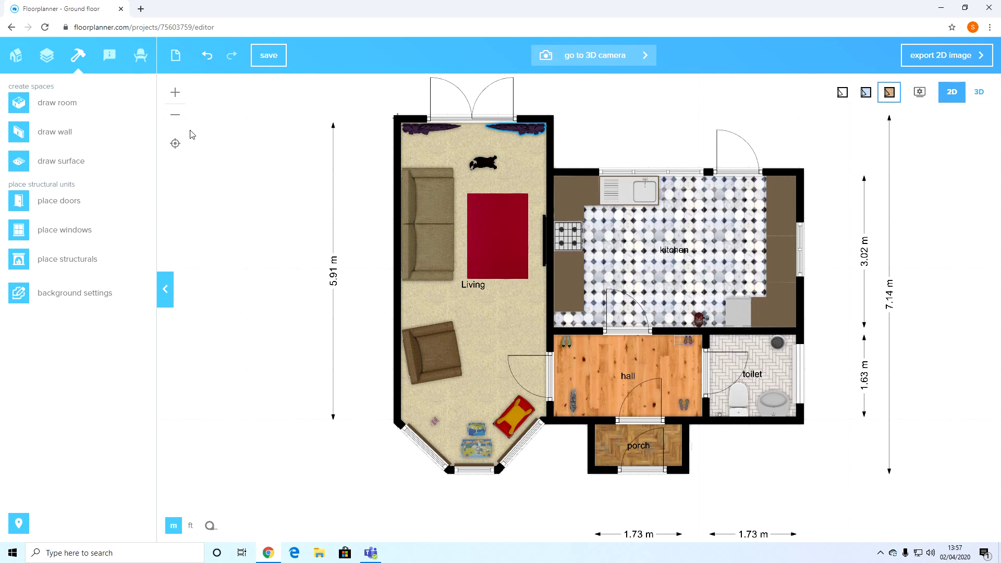
{"action": "left_click", "coordinate": [175, 116]}
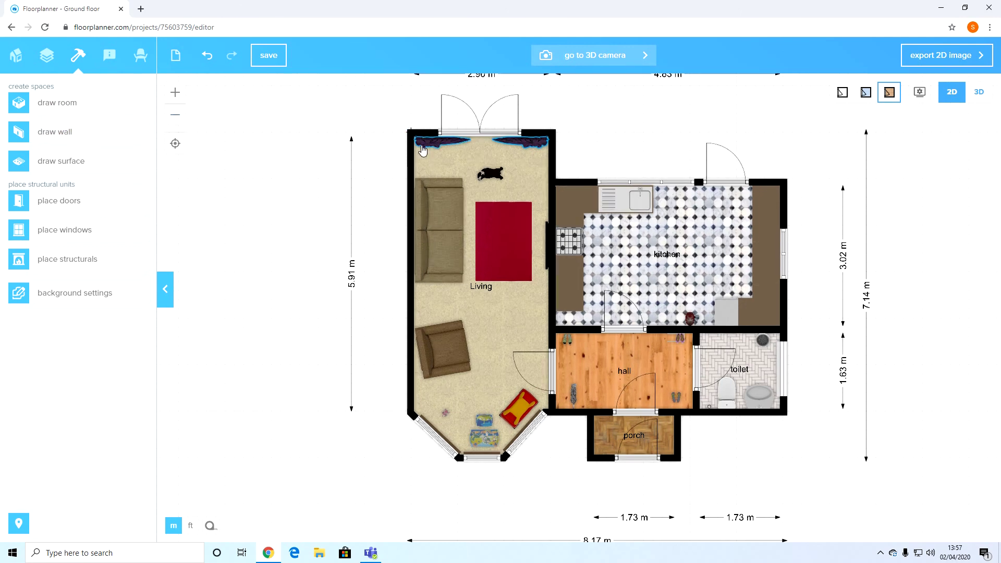
{"action": "left_click", "coordinate": [422, 149]}
{"action": "left_click", "coordinate": [369, 209]}
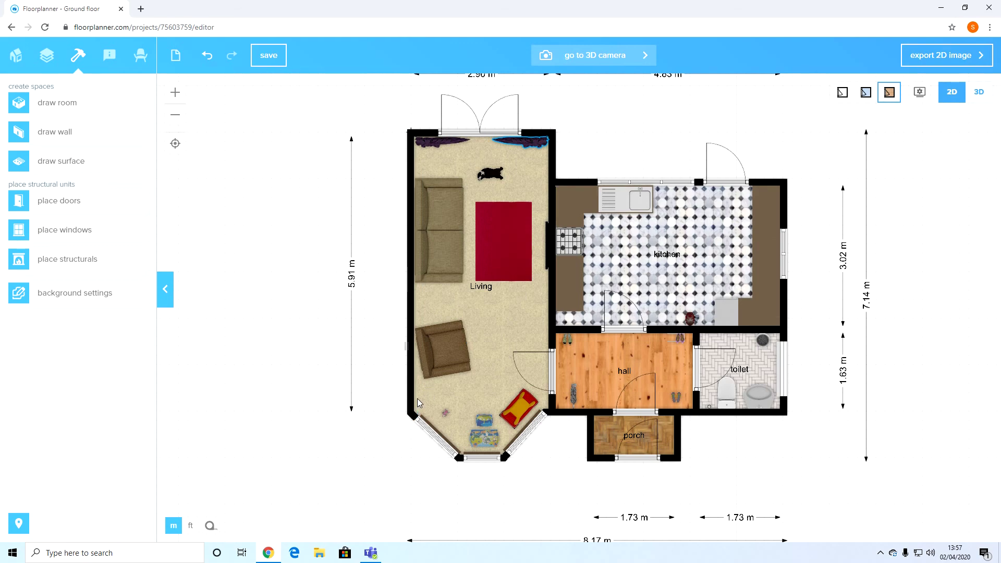
Check the brick front and bay windows from a 3D side view, then return to 2D.
{"action": "left_click", "coordinate": [979, 91]}
{"action": "left_click_drag", "start_coordinate": [471, 394], "coordinate": [402, 148]}
{"action": "left_click_drag", "start_coordinate": [712, 386], "coordinate": [700, 319]}
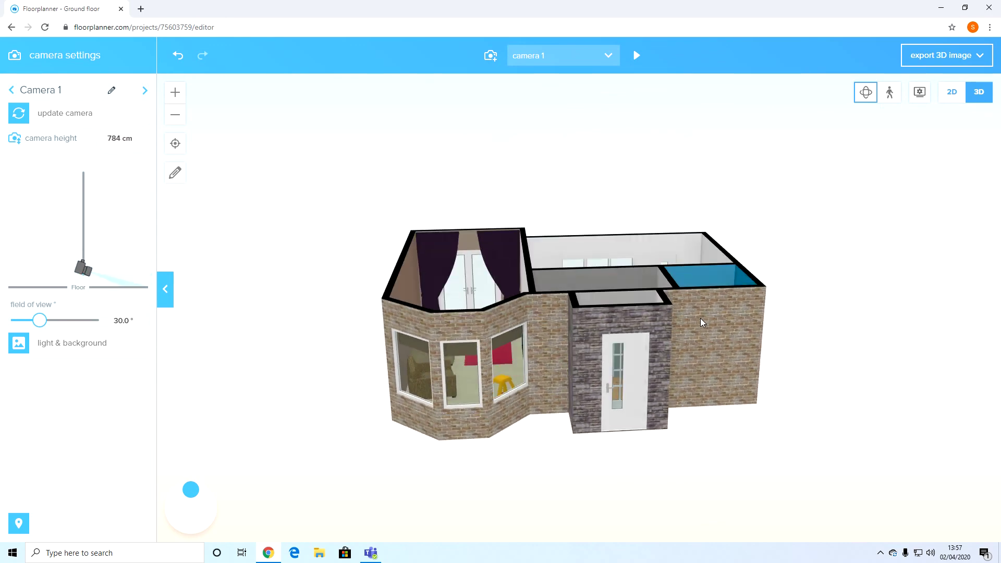
{"action": "left_click", "coordinate": [952, 93]}
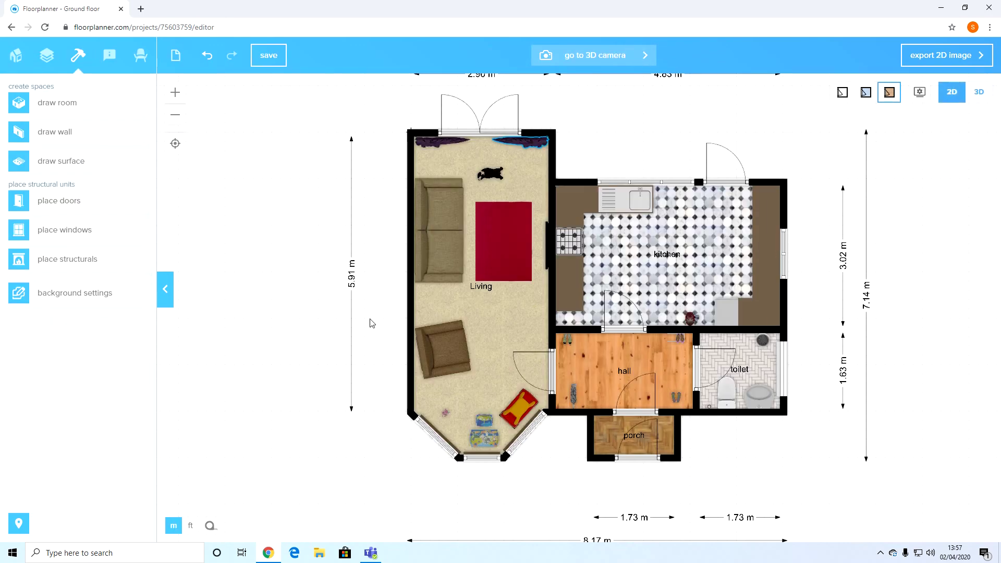